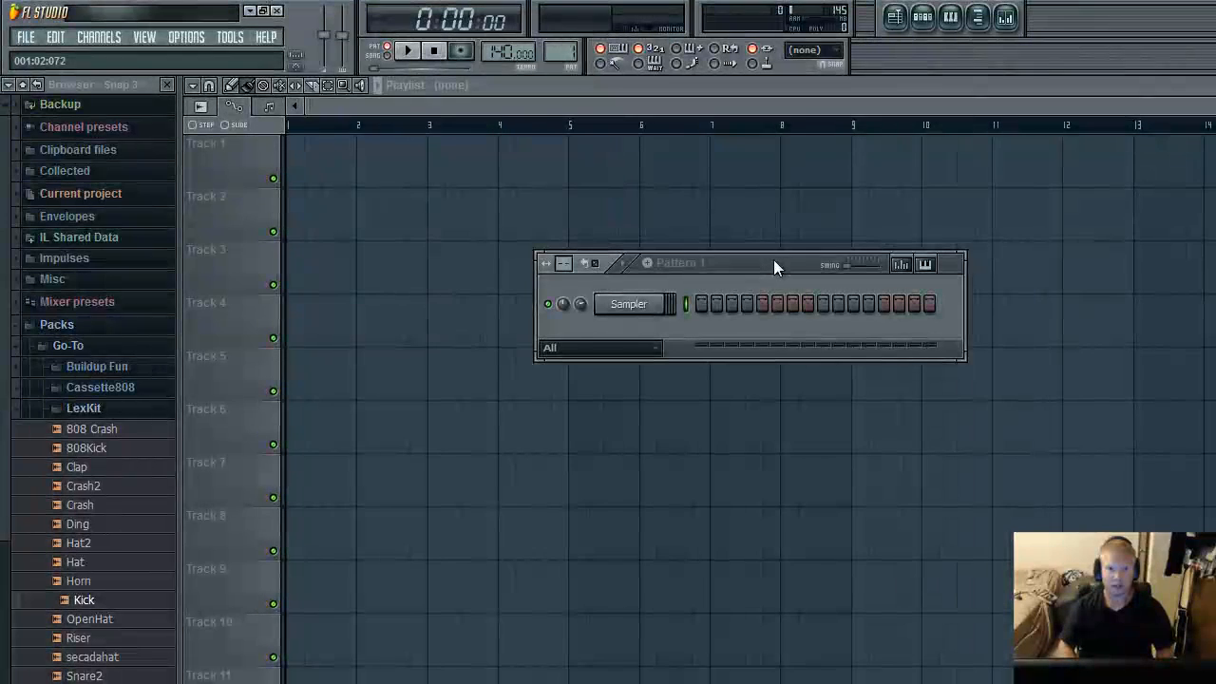
left_click_drag(774, 259, 753, 246)
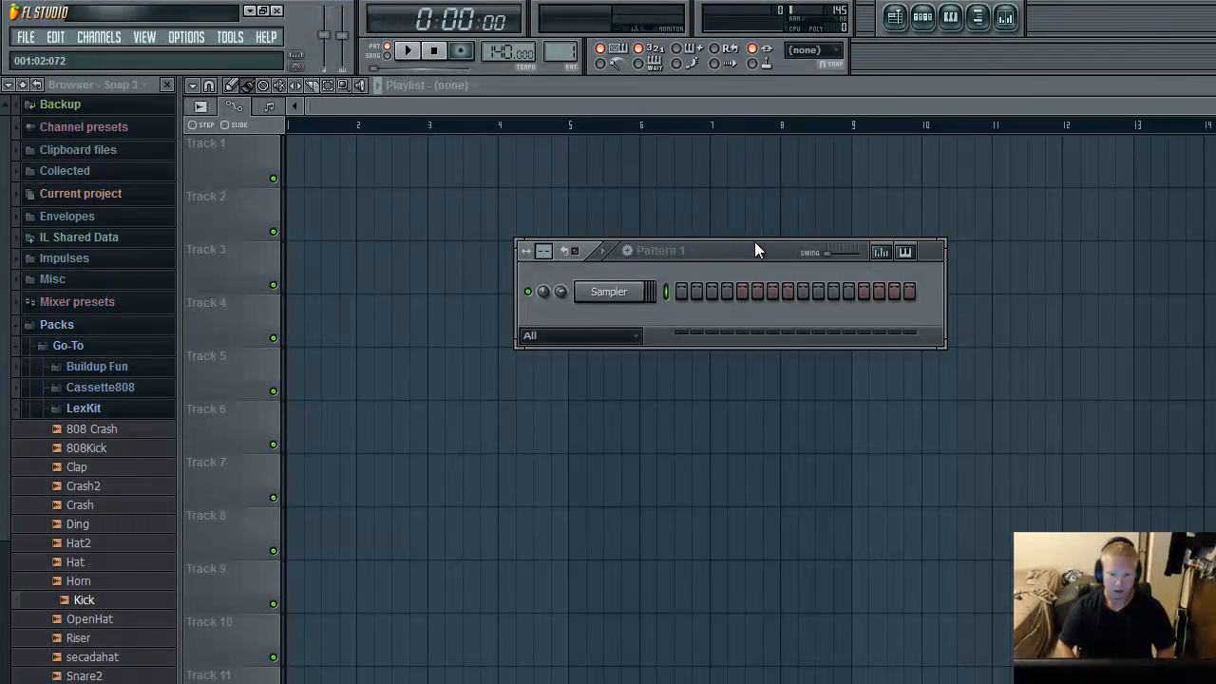
left_click_drag(754, 242, 784, 268)
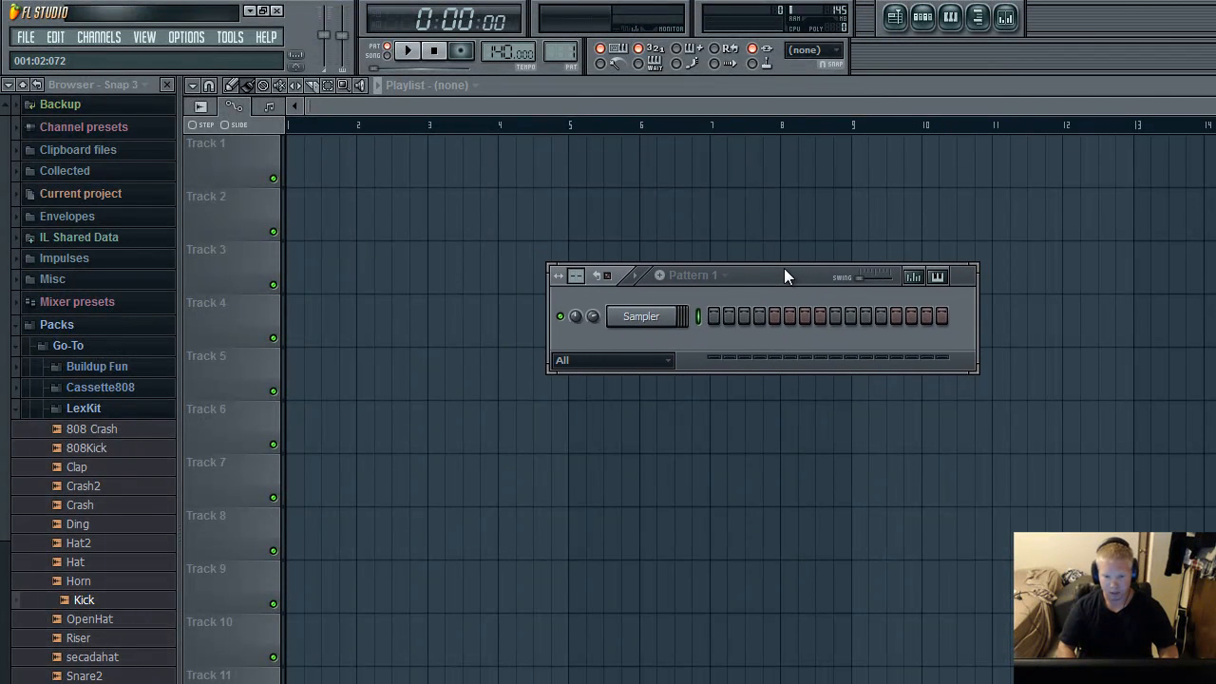
left_click_drag(783, 277, 784, 290)
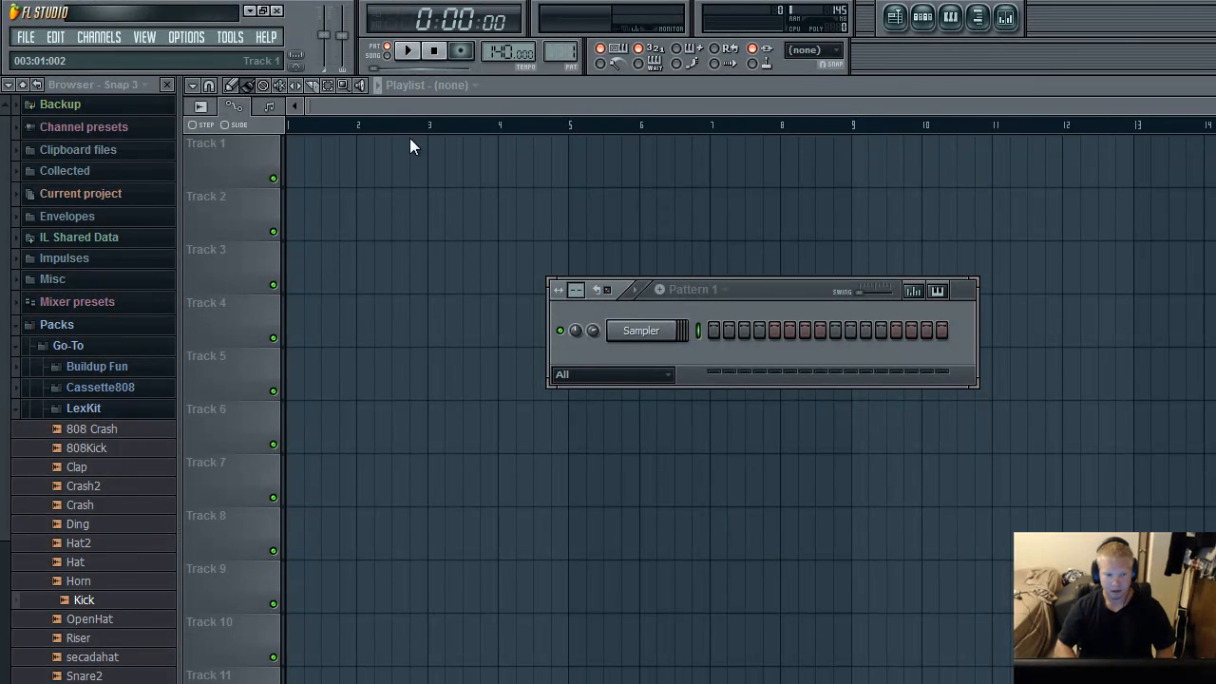
Step: Start a new empty project without saving the changes to the untitled one
left_click(36, 39)
left_click(34, 54)
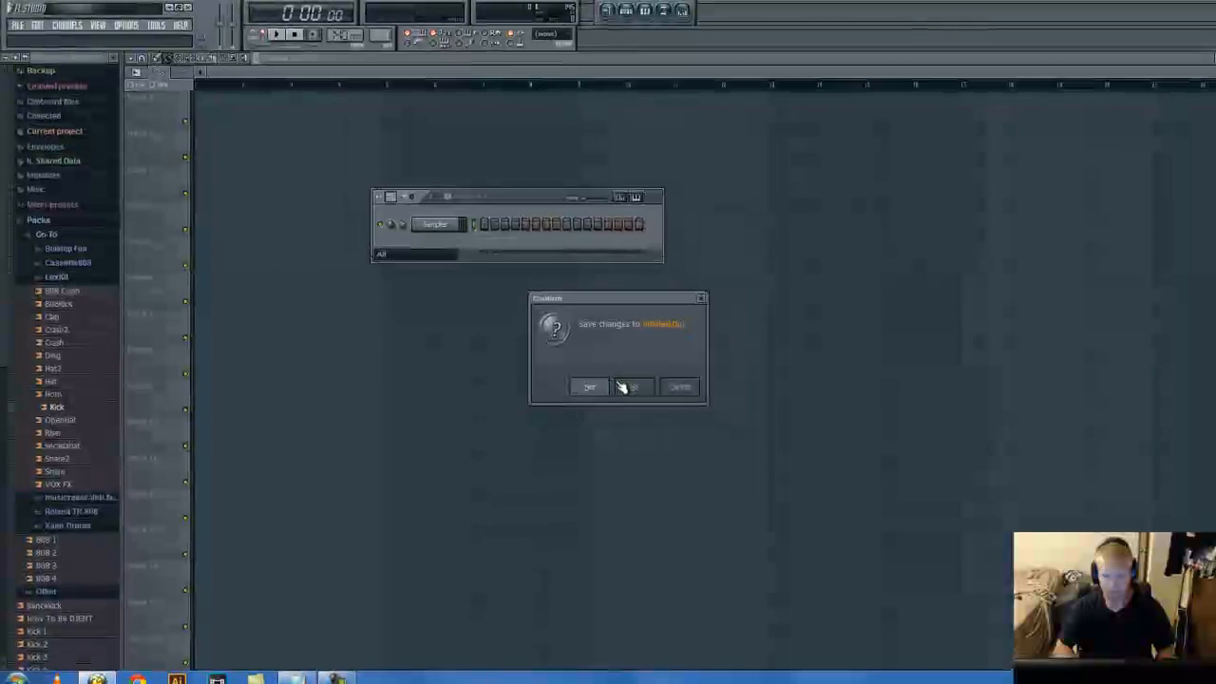
left_click(622, 386)
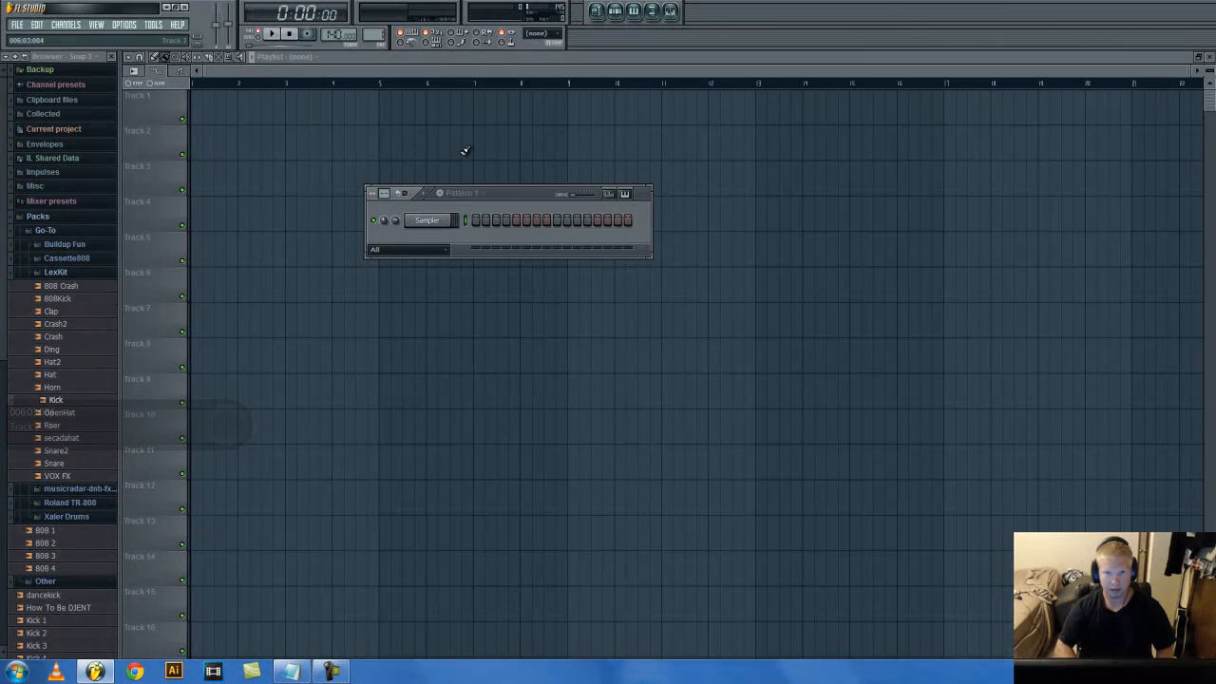
Step: Examine the browser's Projects and Packs folders to see what project files and samples they hold
left_click(42, 217)
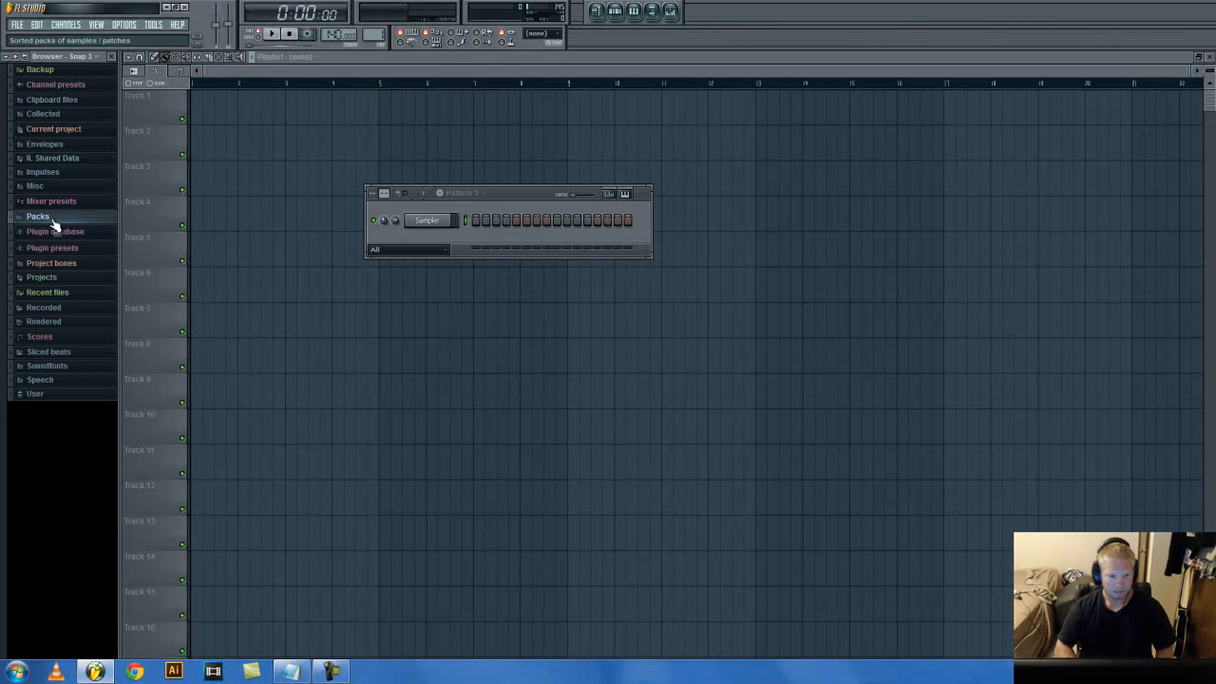
left_click(63, 279)
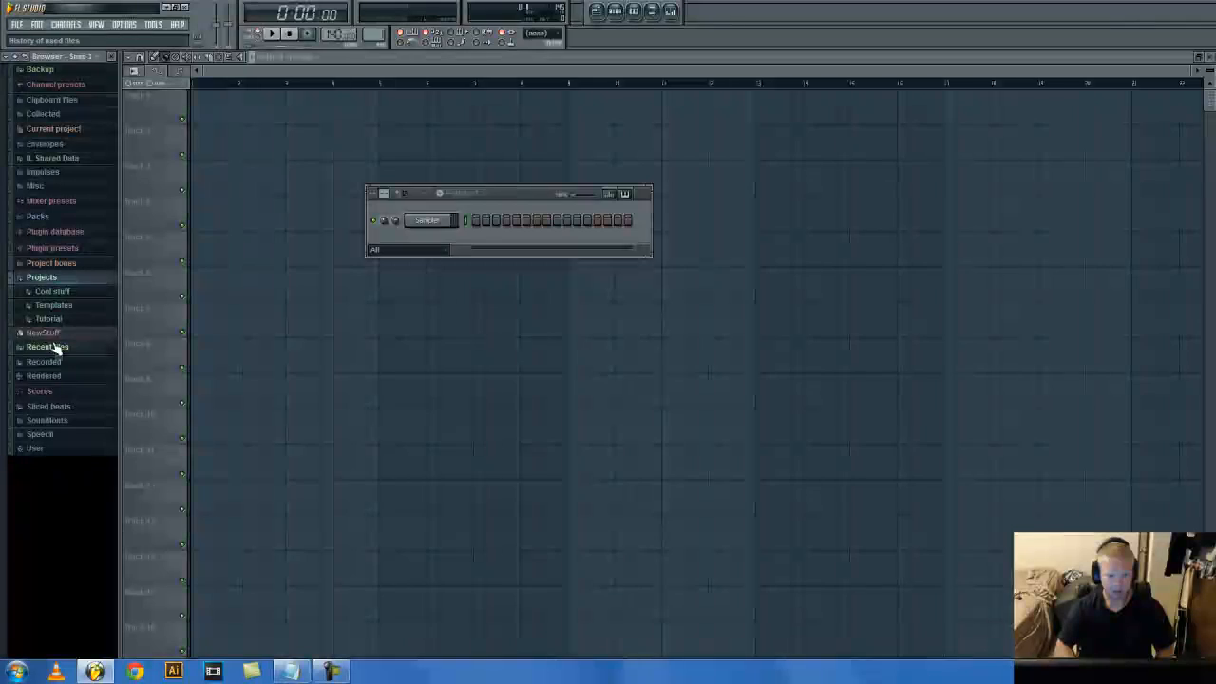
left_click(55, 293)
left_click(60, 291)
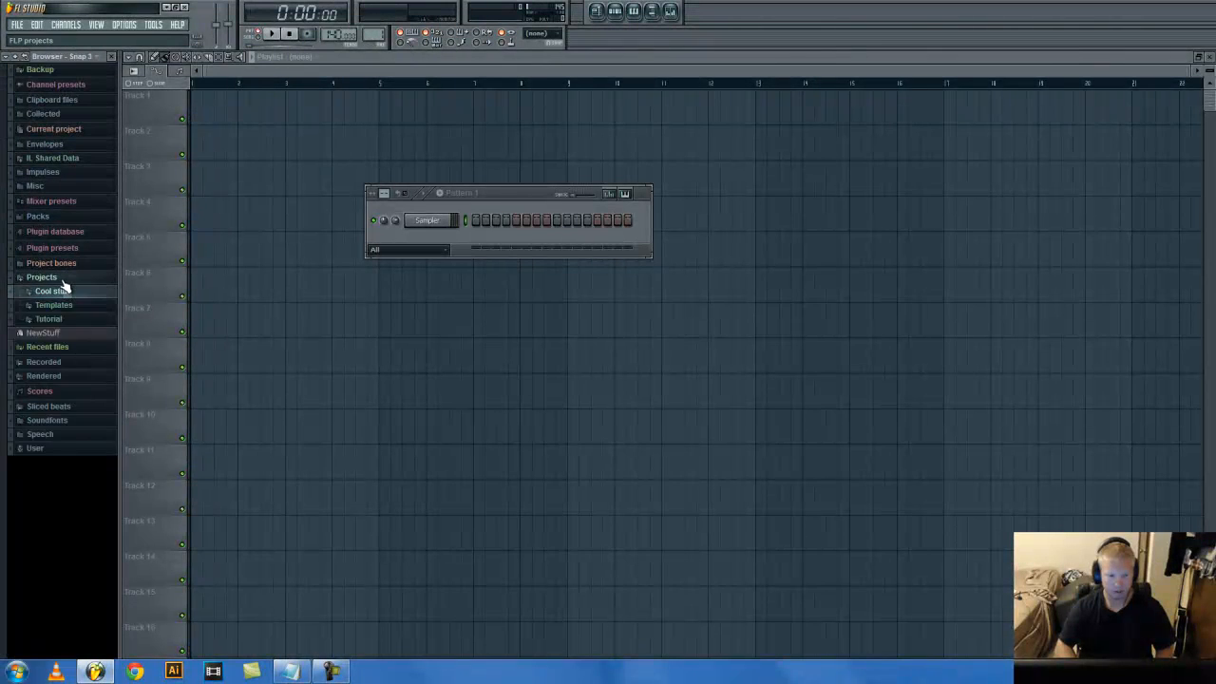
left_click(62, 278)
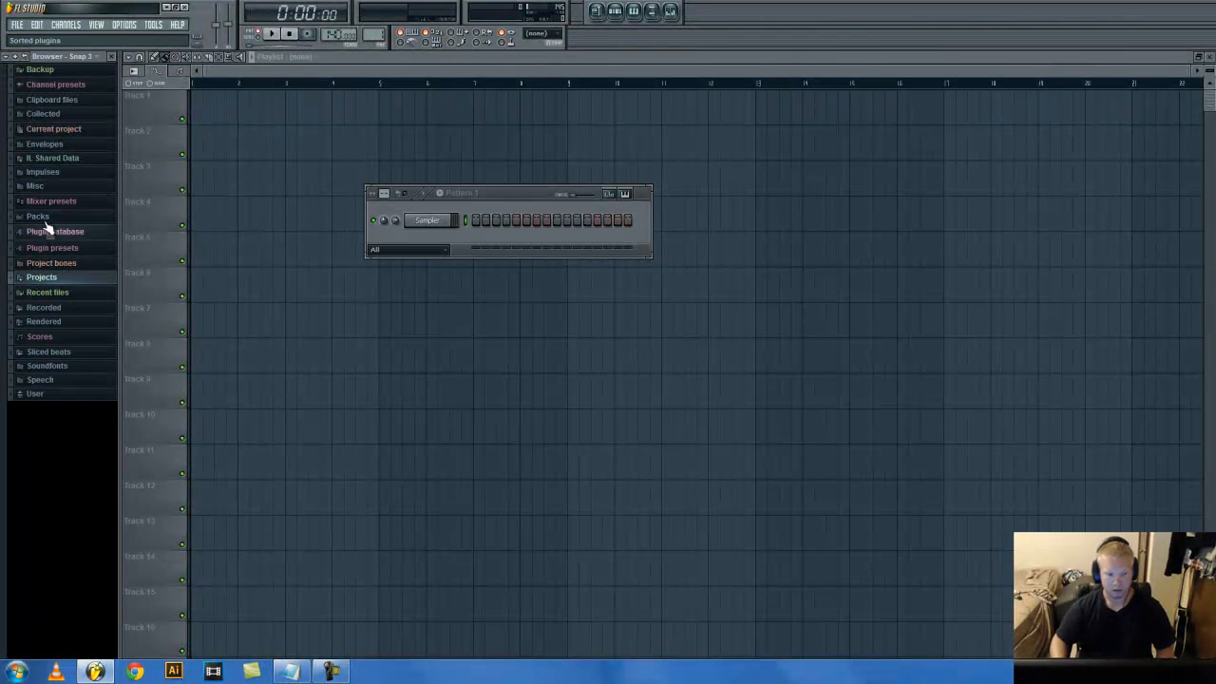
left_click(38, 217)
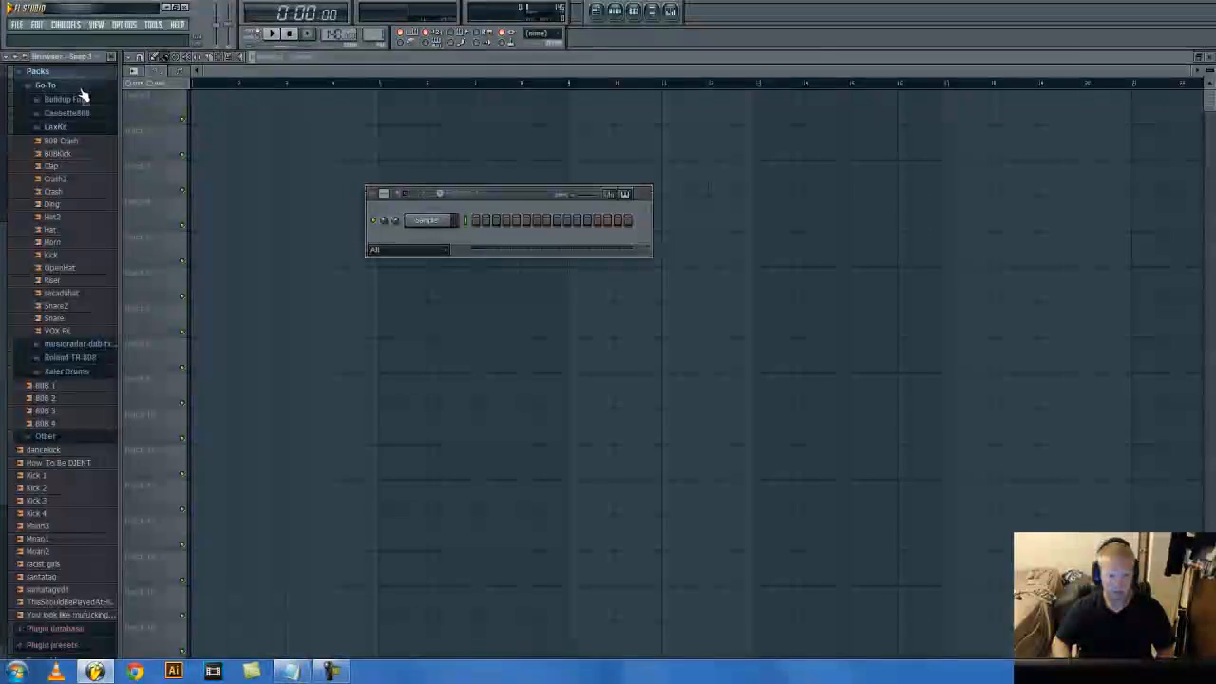
scroll(82, 98, "up", 3)
left_click(48, 218)
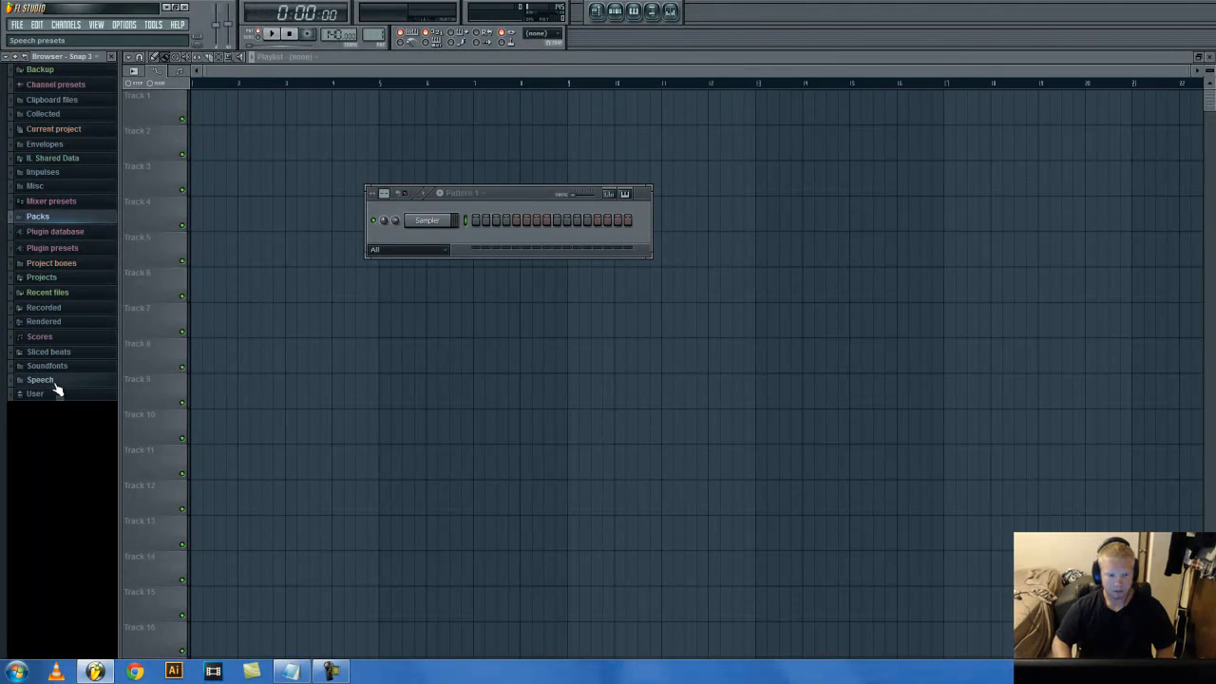
left_click(40, 219)
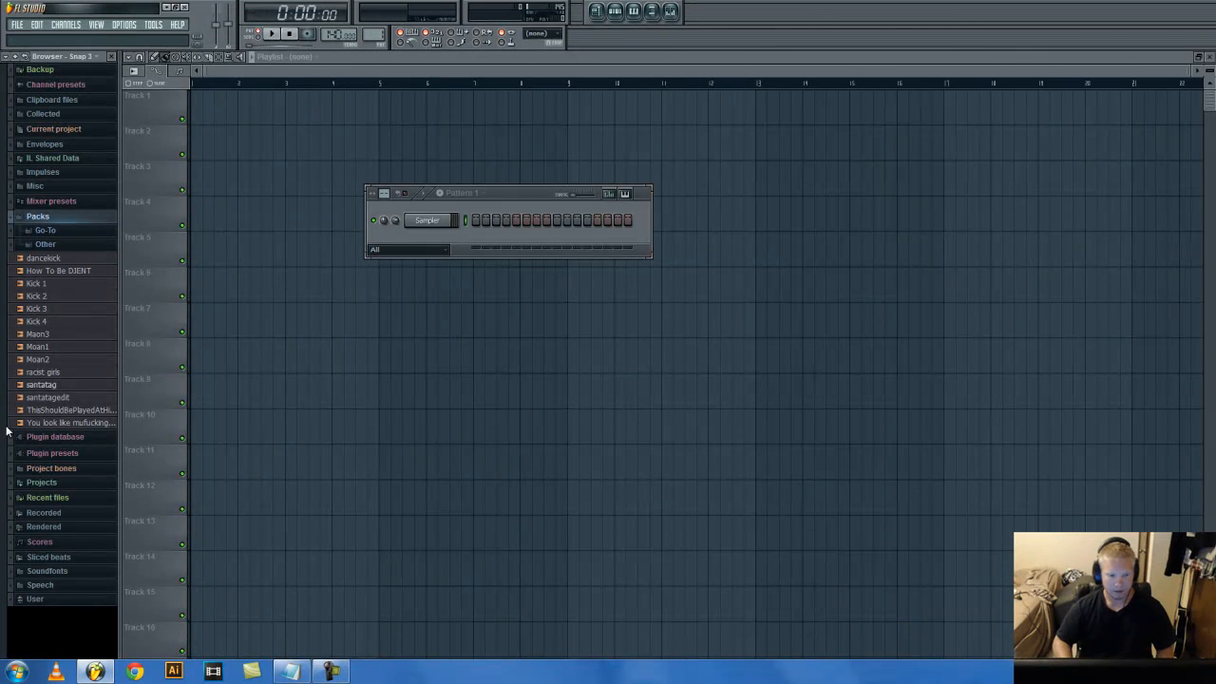
Step: Look through the Go-To and Other sample folders within Packs, leaving Go-To expanded with LexKit collapsed
left_click(50, 232)
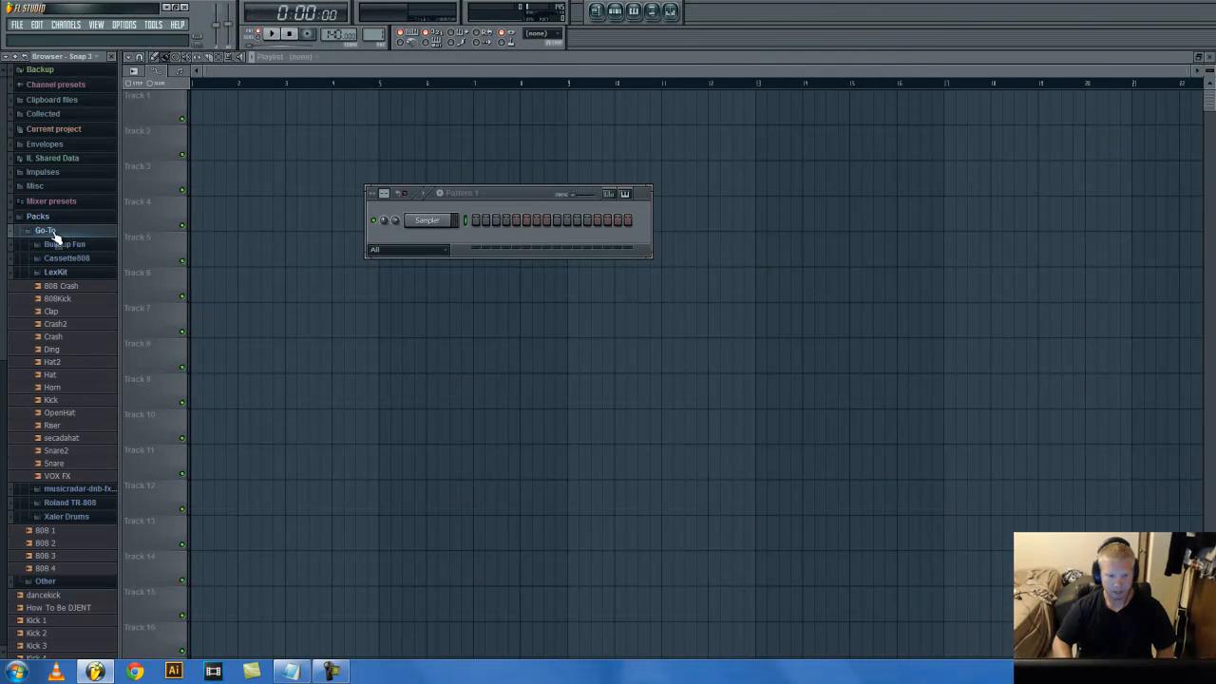
left_click(38, 272)
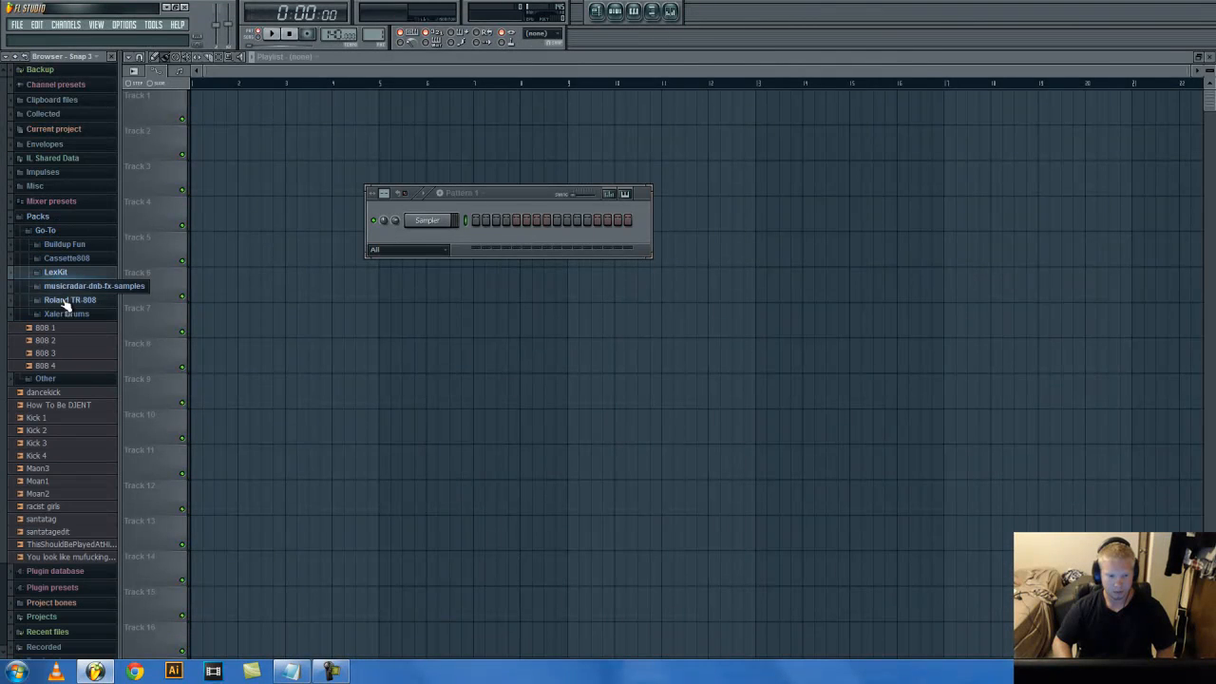
left_click(56, 232)
left_click(55, 245)
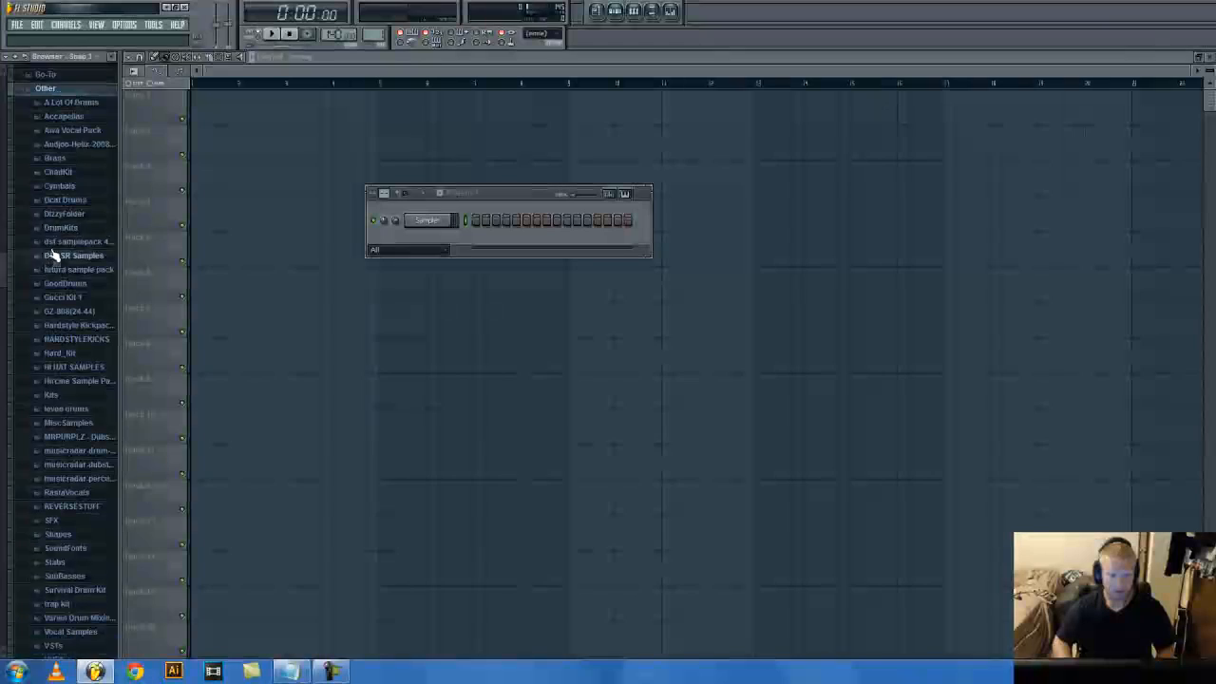
scroll(59, 228, "down", 9)
scroll(62, 212, "up", 6)
scroll(59, 211, "up", 5)
left_click(59, 213)
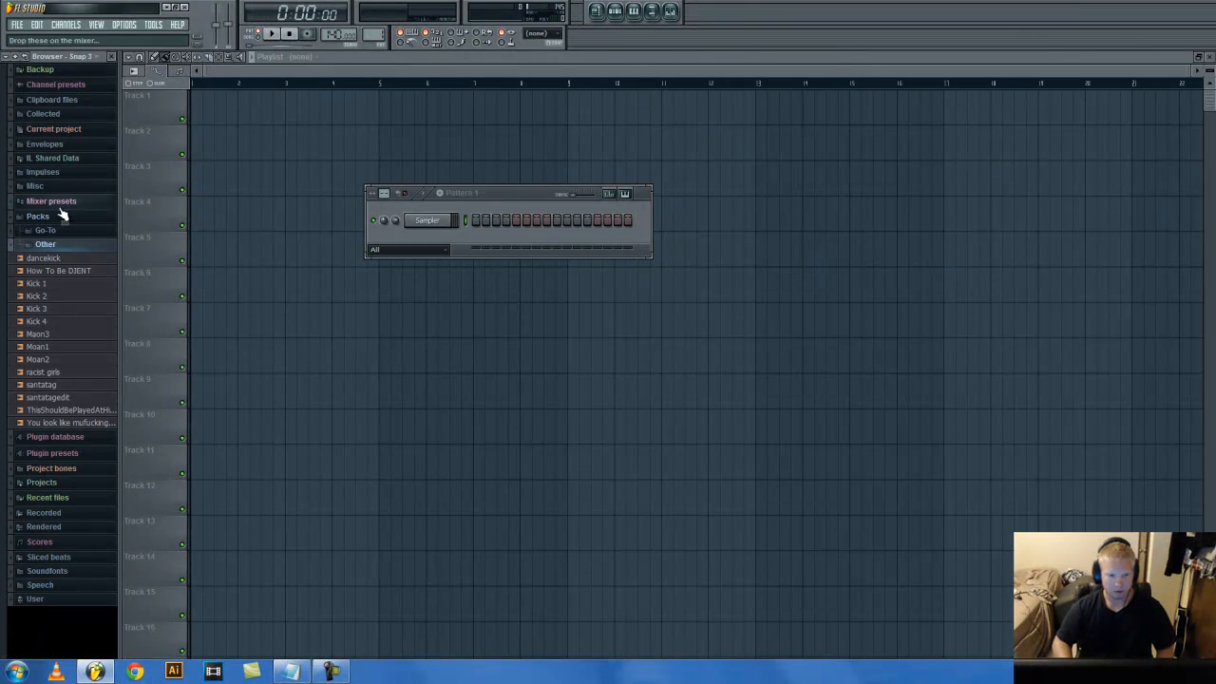
left_click(48, 232)
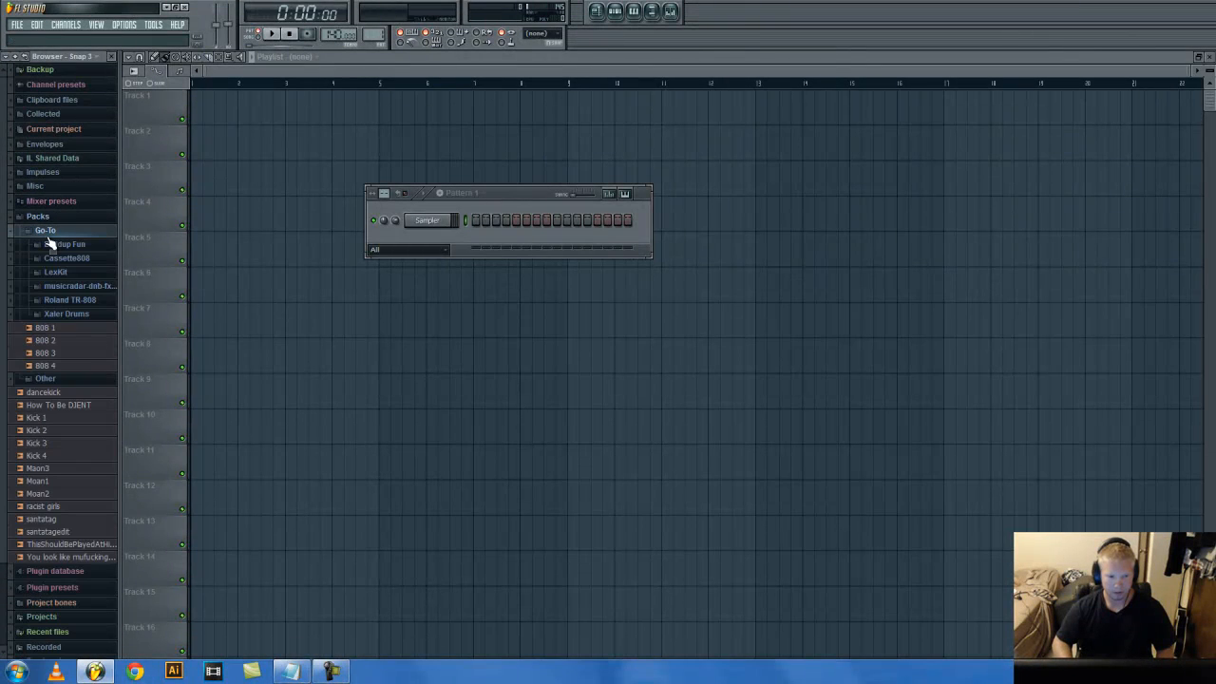
left_click(59, 234)
left_click(60, 236)
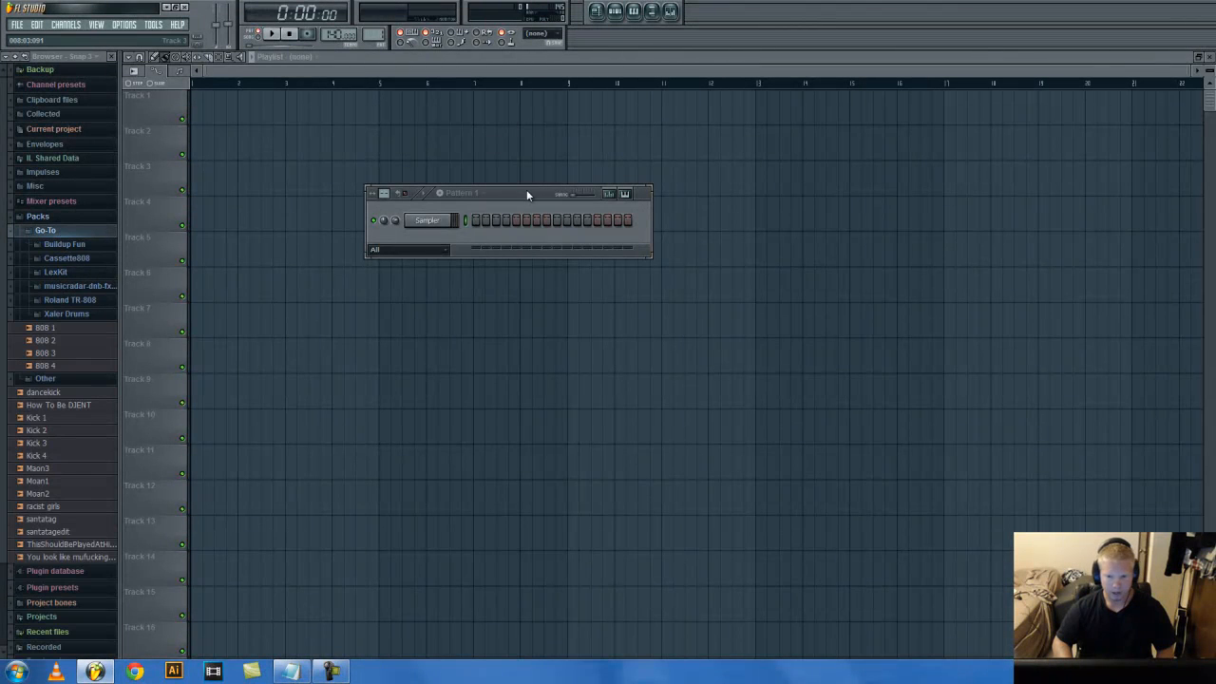
Step: Load the 808Kick and Snare2 samples from the LexKit folder as the two channels of Pattern 1
left_click_drag(527, 194, 492, 184)
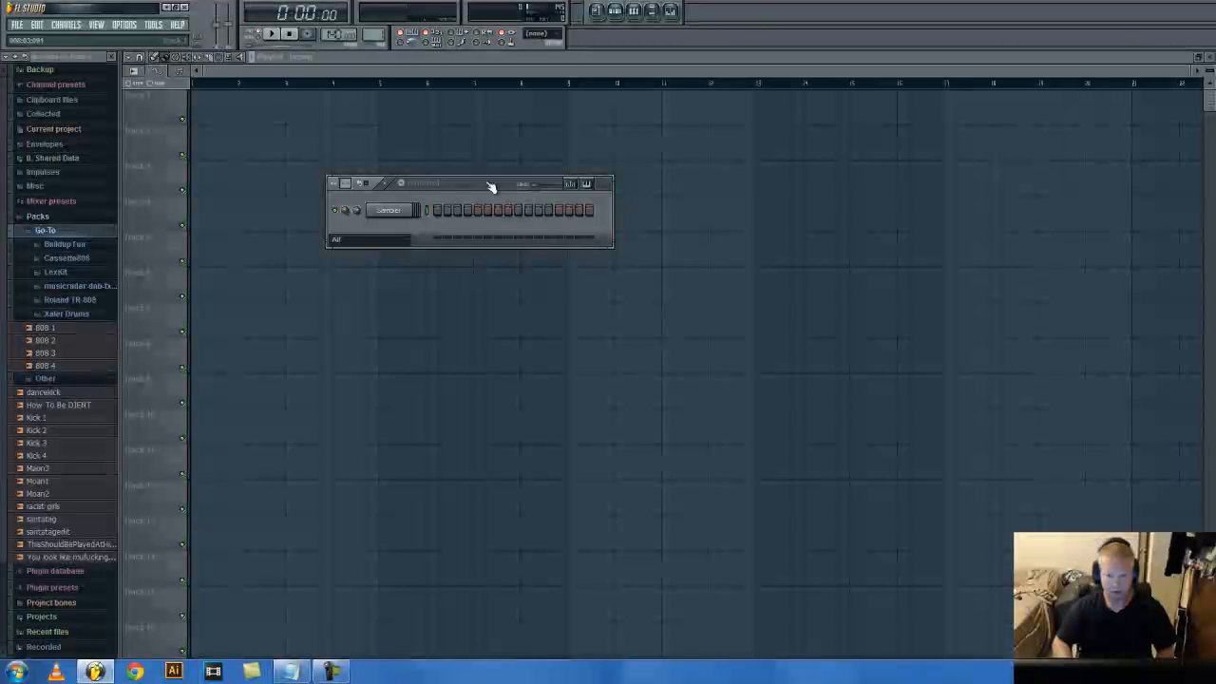
left_click(57, 273)
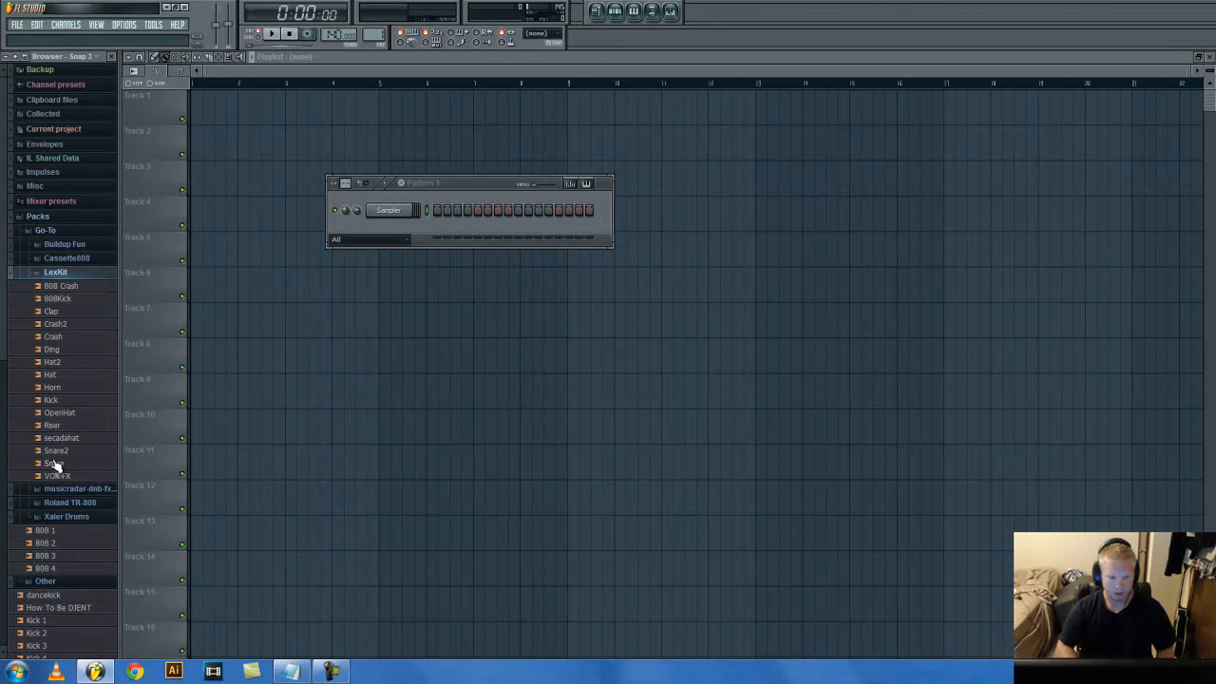
left_click_drag(79, 459, 389, 211)
left_click_drag(52, 403, 391, 190)
left_click_drag(70, 301, 378, 215)
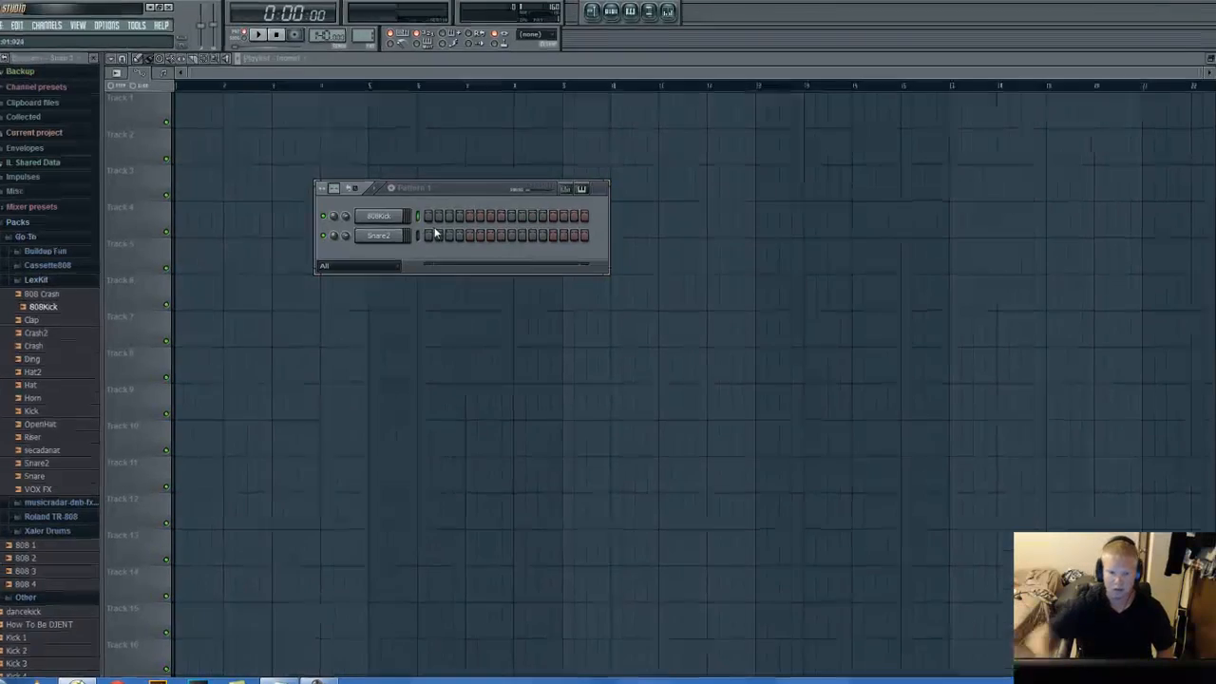
Step: Place a Snare2 hit on step 9 and an 808Kick hit on step 1, and play the pattern briefly
left_click(511, 235)
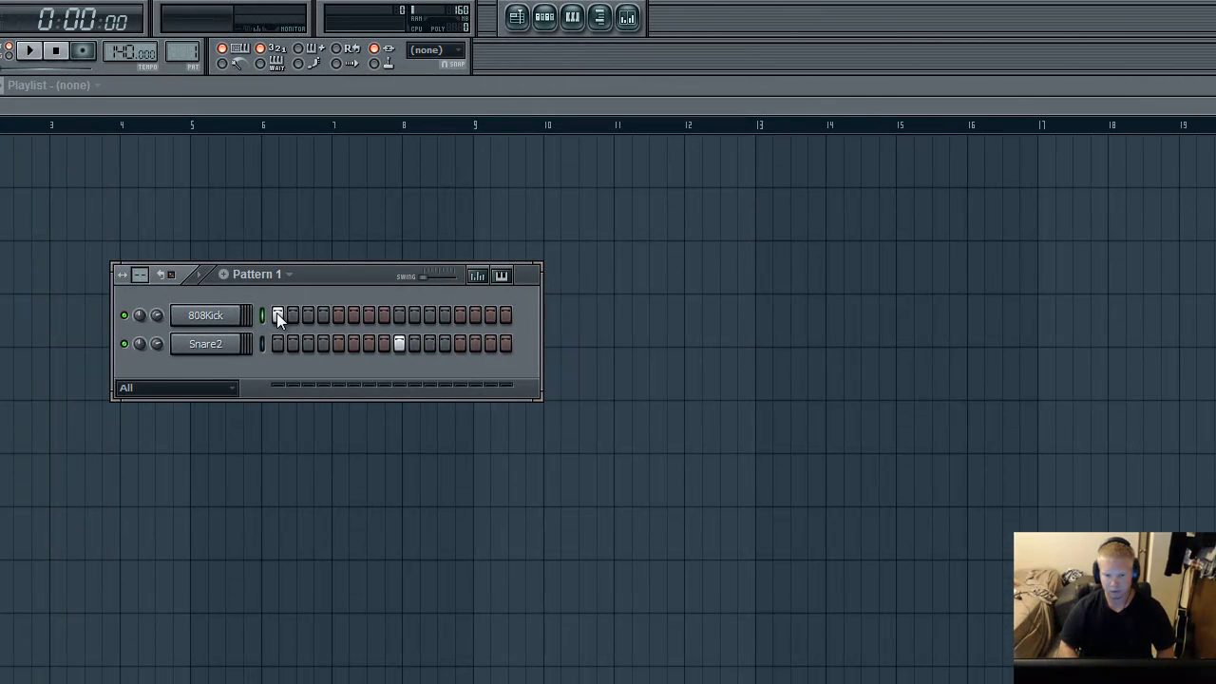
left_click(277, 317)
left_click(31, 55)
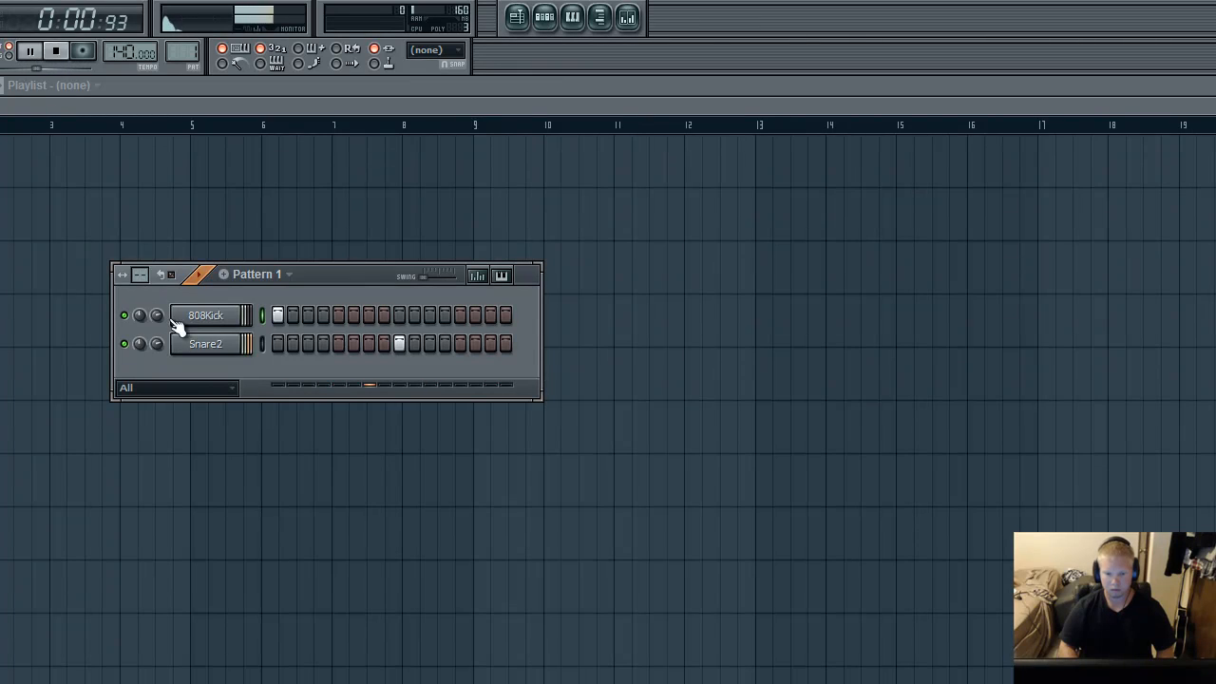
key("space")
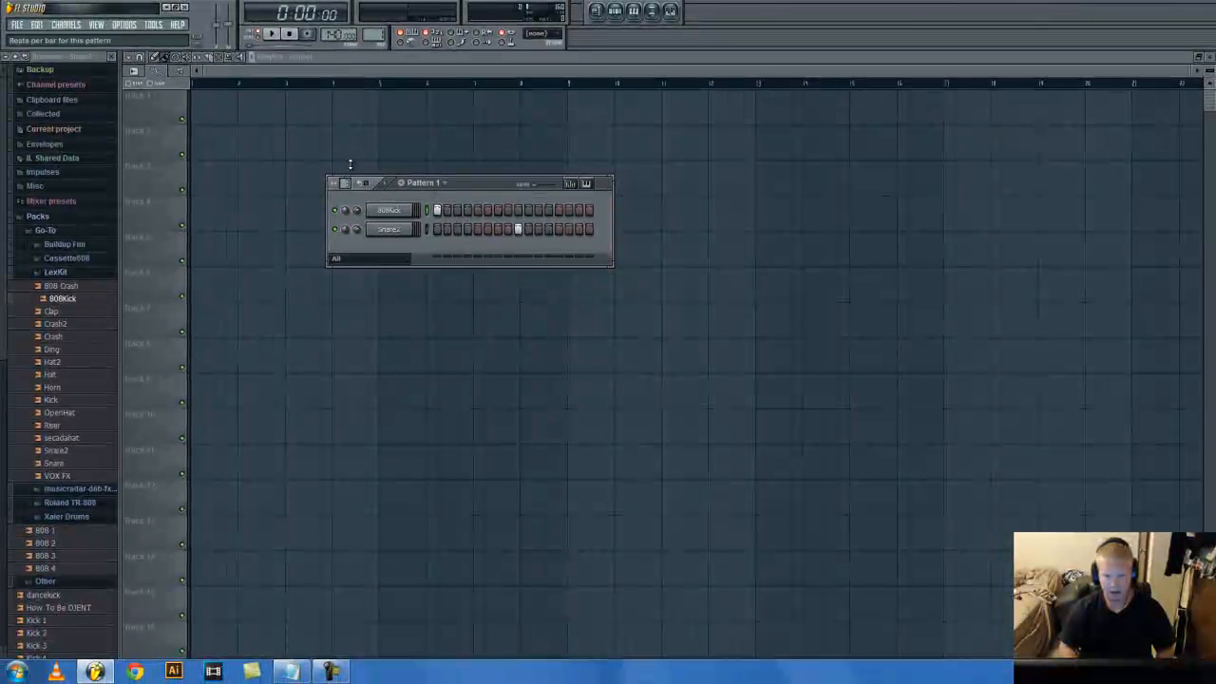
Step: Extend the step sequencer to 64 steps and send the 808Kick channel to the piano roll, closing the roll after viewing its note
left_click_drag(370, 92, 371, 100)
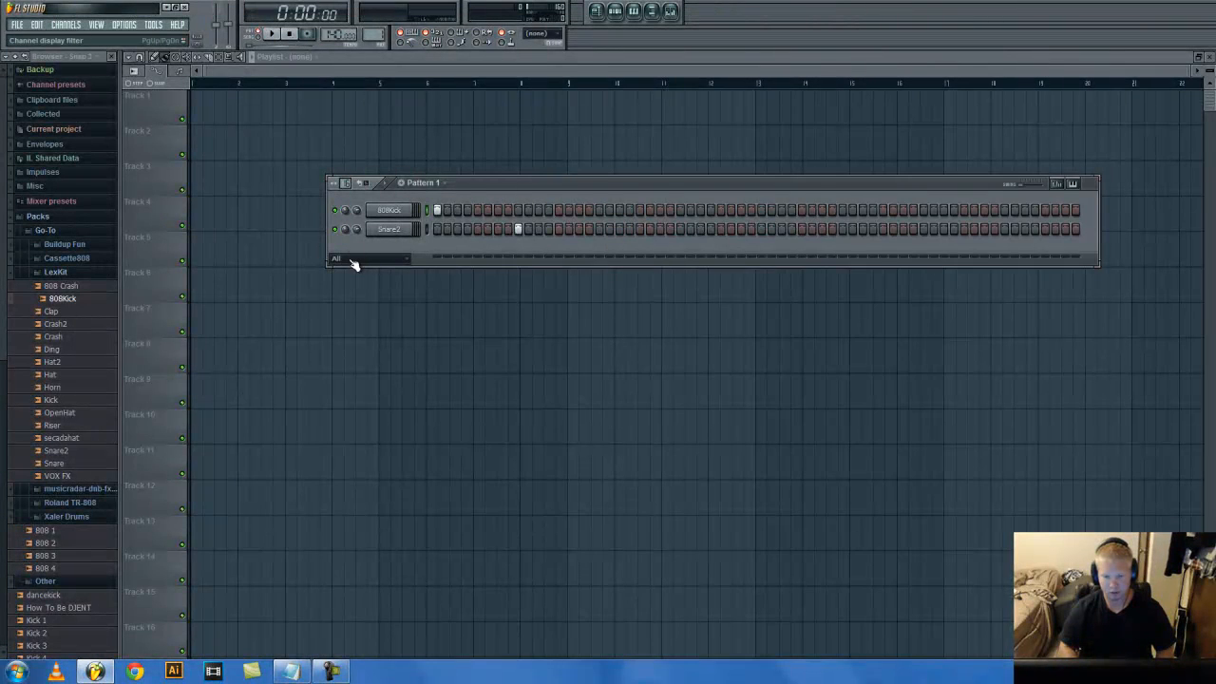
right_click(394, 218)
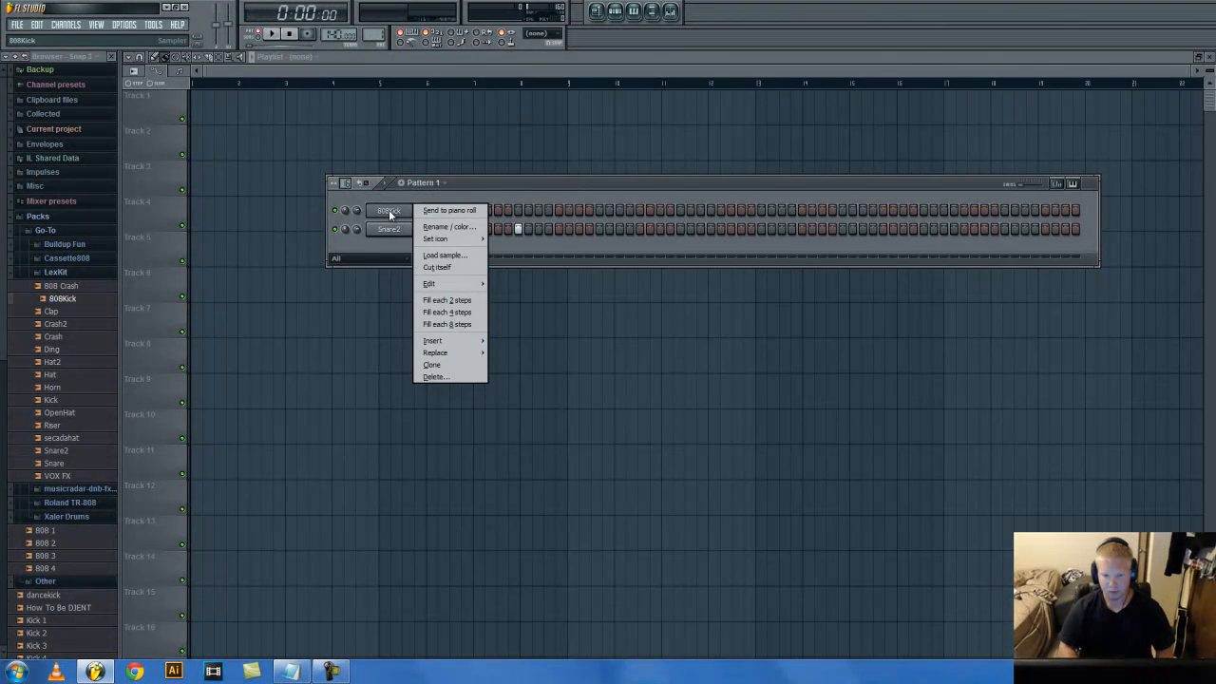
left_click(432, 210)
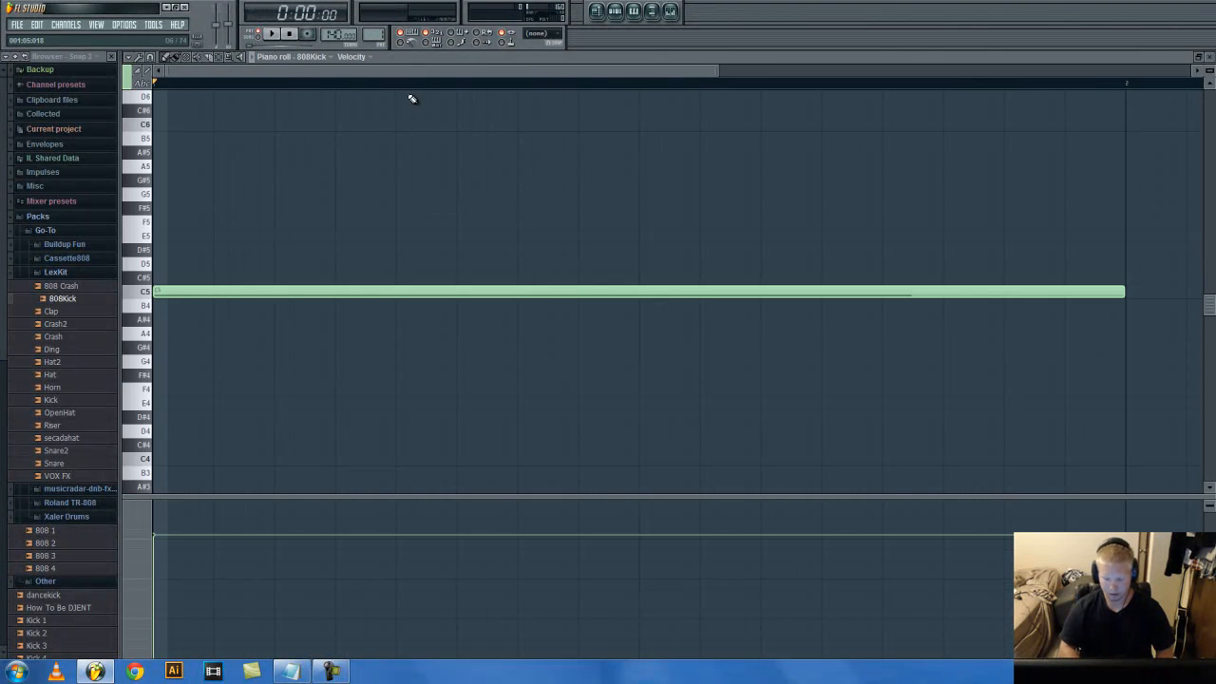
left_click_drag(416, 72, 196, 160)
left_click(1211, 58)
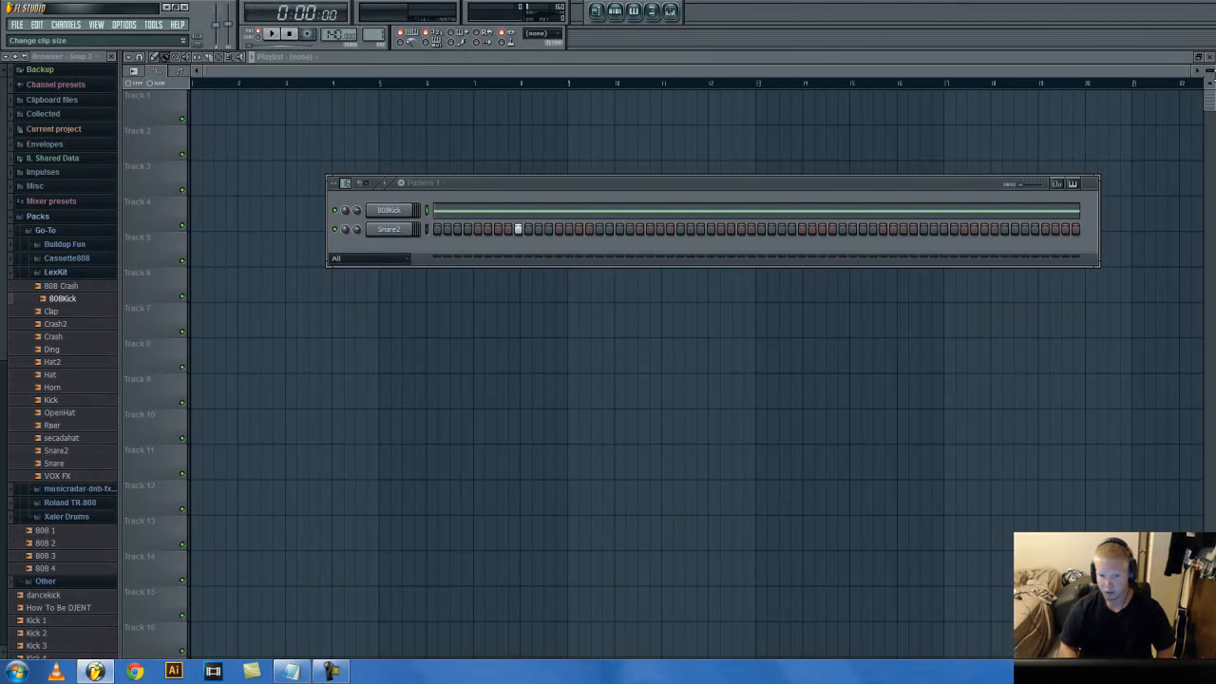
Step: Review the 808Kick channel's options, open its channel settings and set the channel to cut itself
right_click(375, 212)
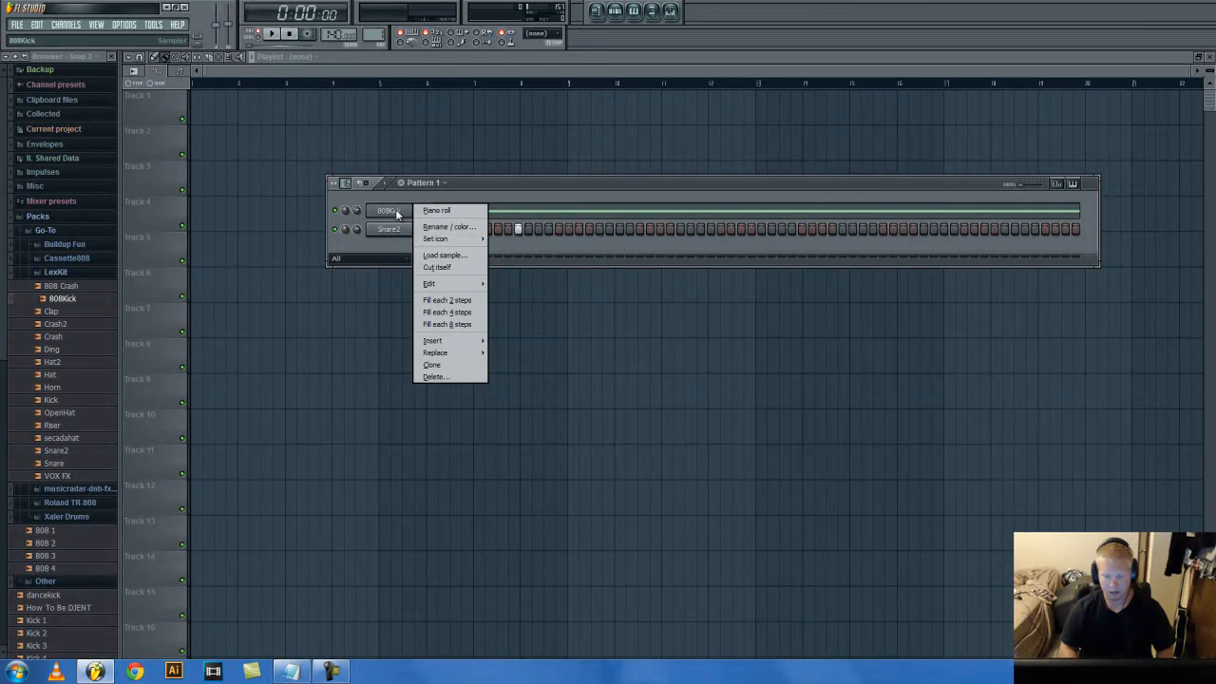
mouse_move(477, 285)
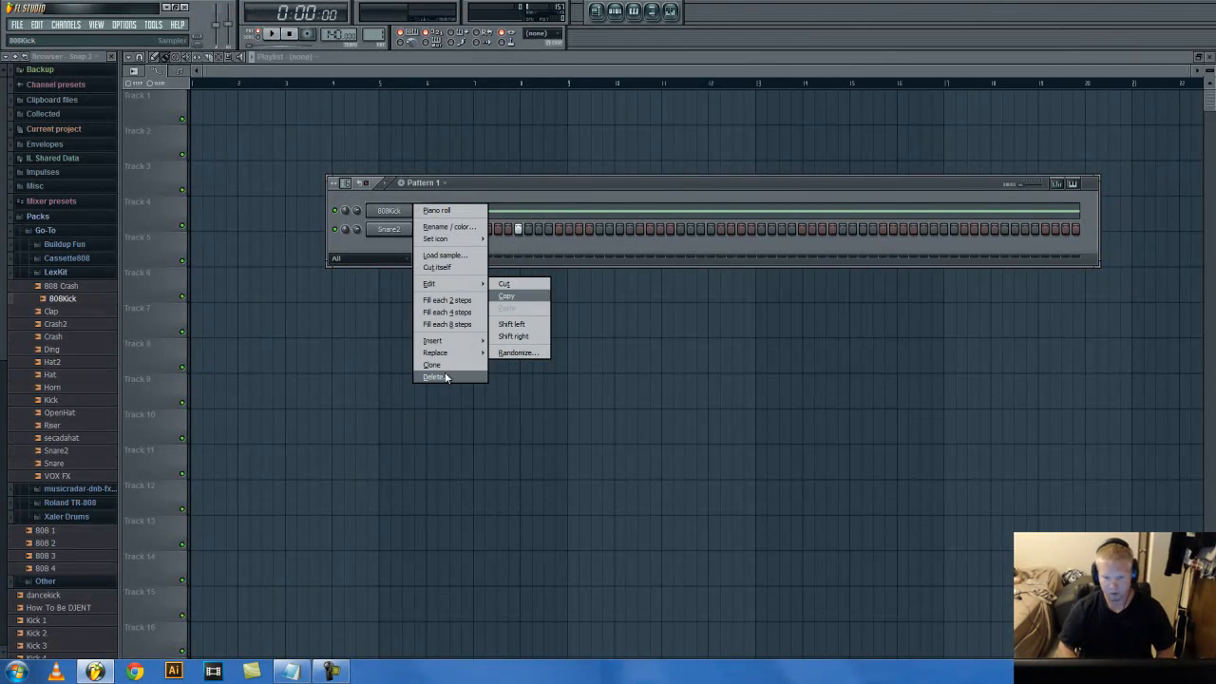
mouse_move(457, 342)
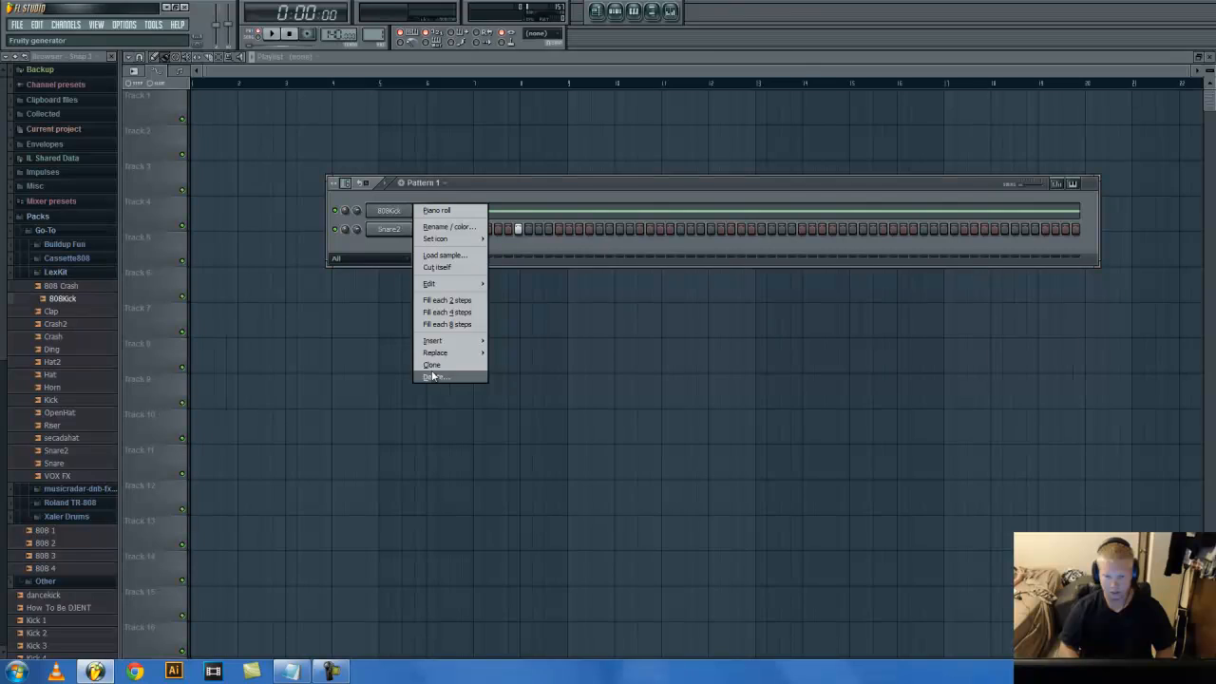
left_click(400, 210)
right_click(399, 214)
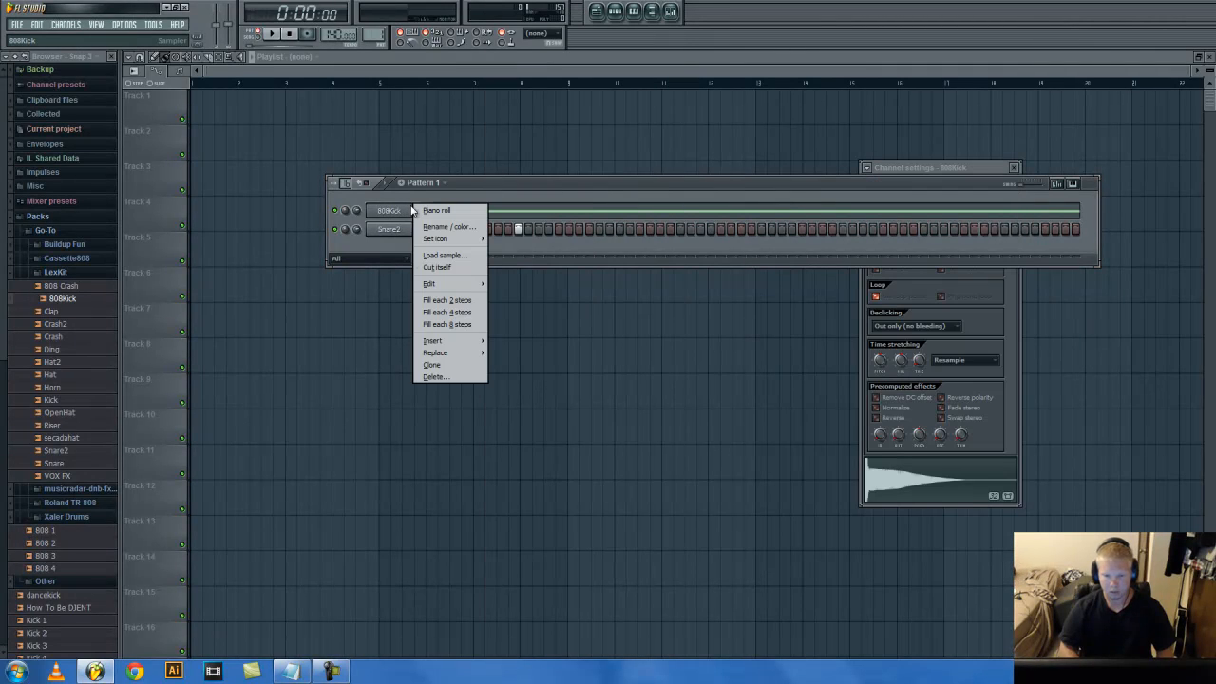
left_click(429, 269)
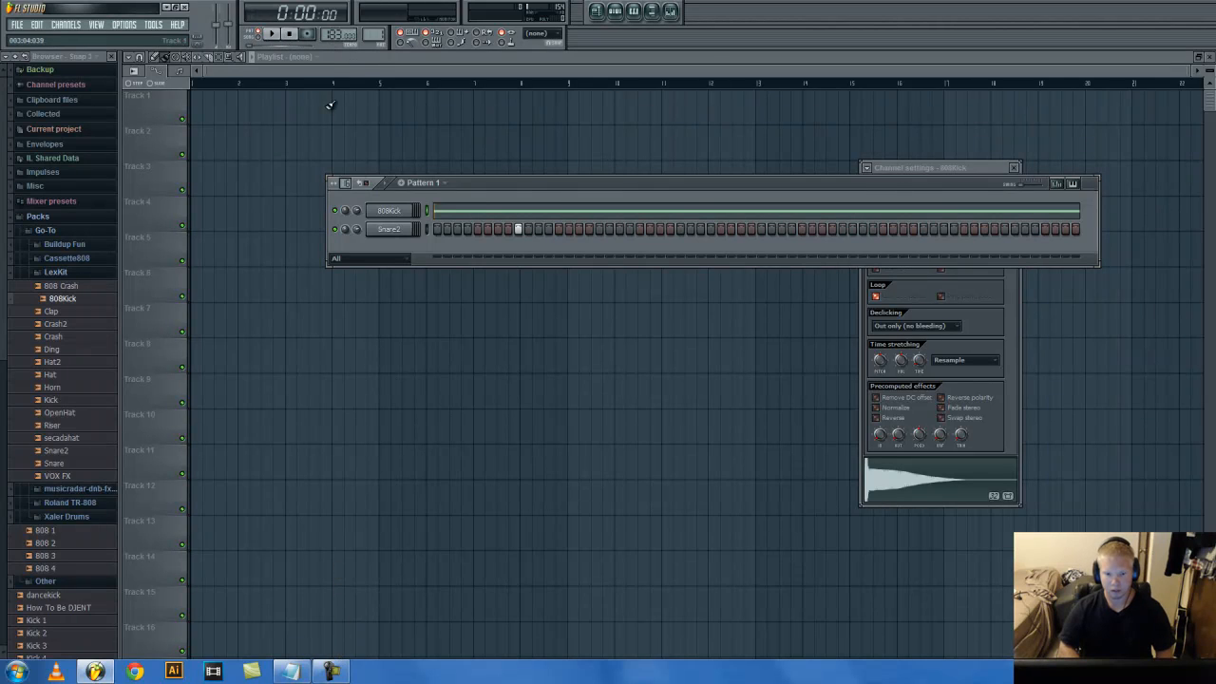
Step: Shorten the step sequencer for Pattern 1 to 16 steps
right_click(389, 214)
left_click(395, 210)
right_click(395, 210)
left_click(395, 210)
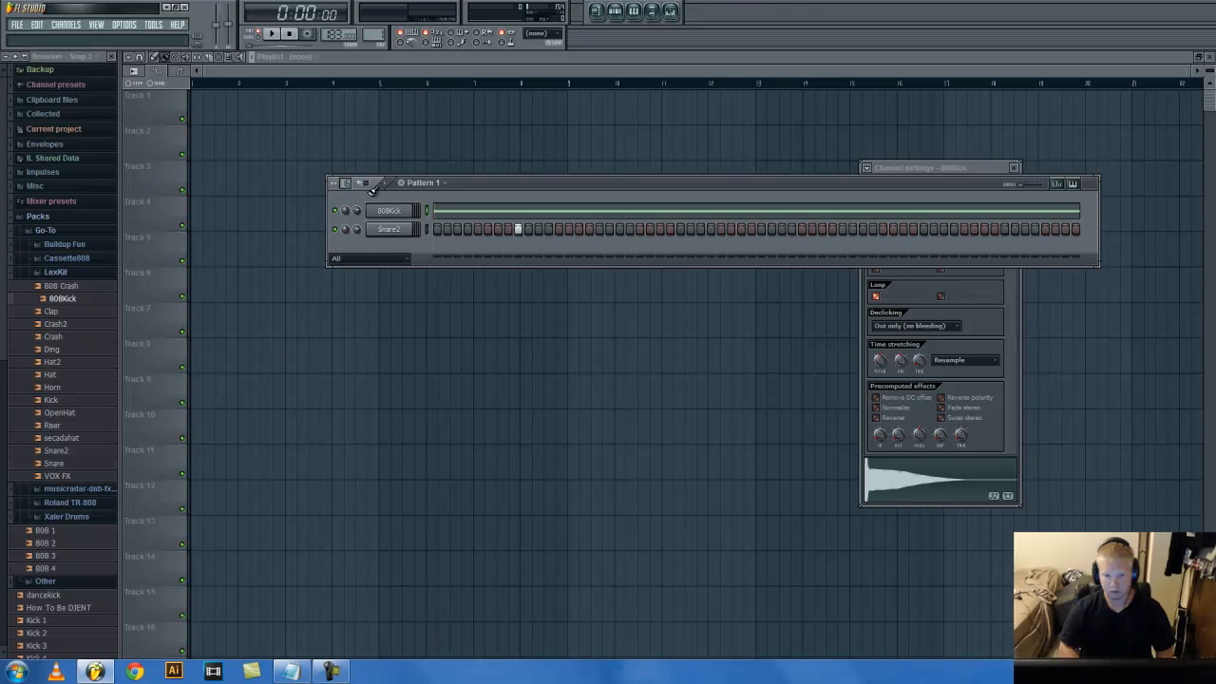
left_click_drag(345, 184, 342, 309)
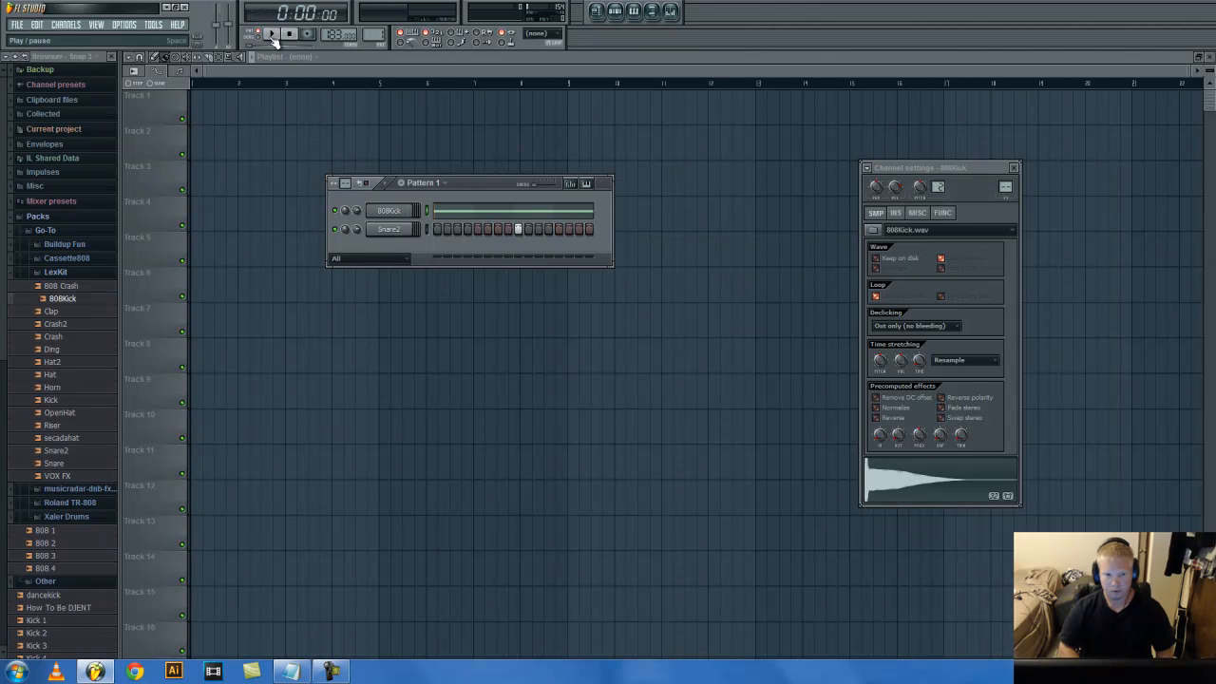
Step: Play Pattern 1 while varying the project tempo, bring it to 135 BPM and stop playback
left_click(272, 36)
left_click_drag(332, 36, 326, 535)
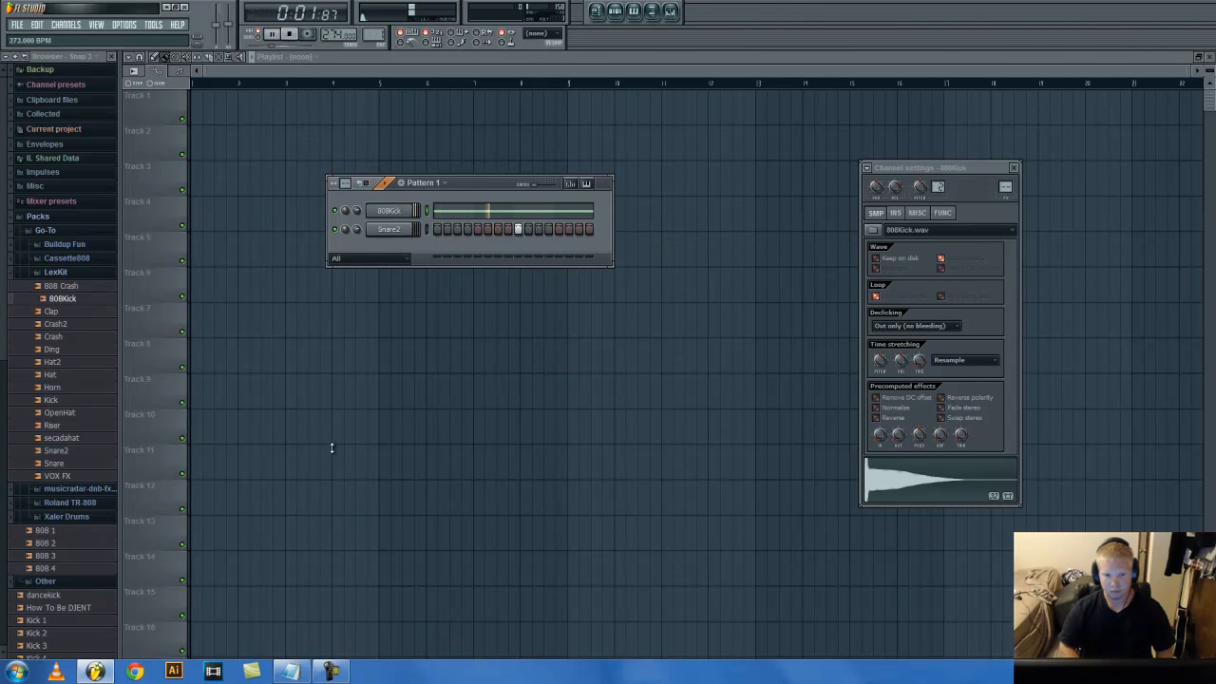
left_click_drag(331, 447, 332, 443)
left_click_drag(333, 34, 343, 536)
key("space")
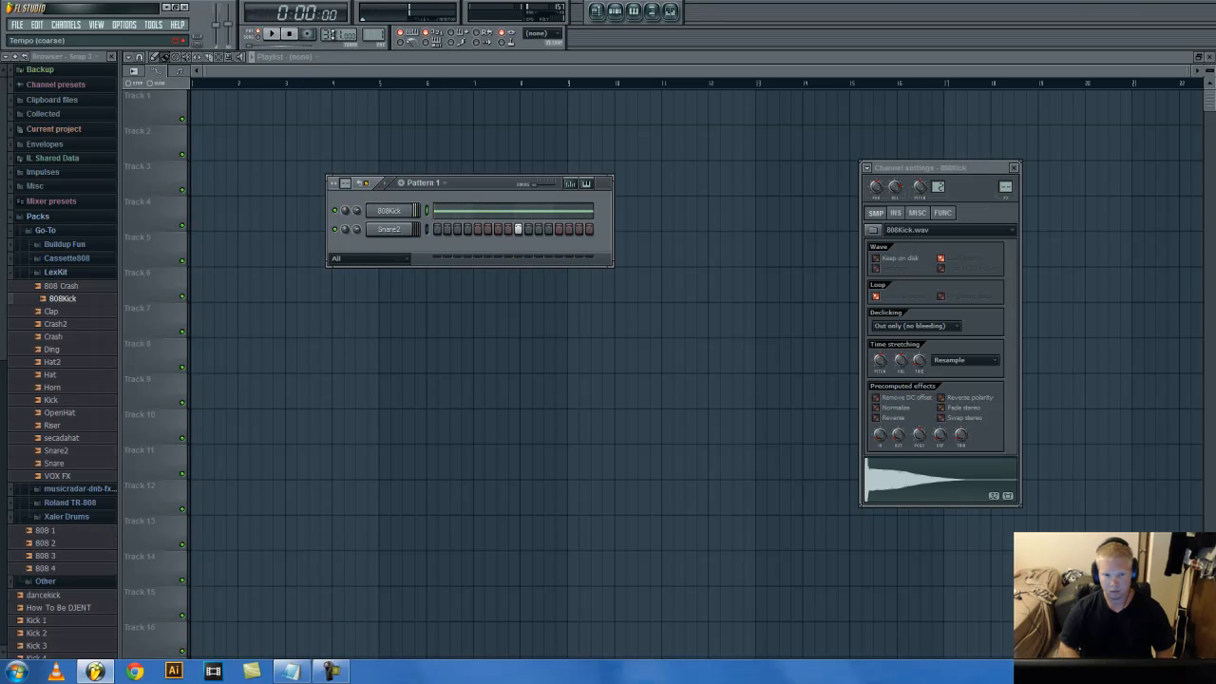
Step: Cut the 808Kick channel's piano roll note and place a kick hit on step 1 instead
right_click(378, 214)
mouse_move(465, 283)
left_click(505, 282)
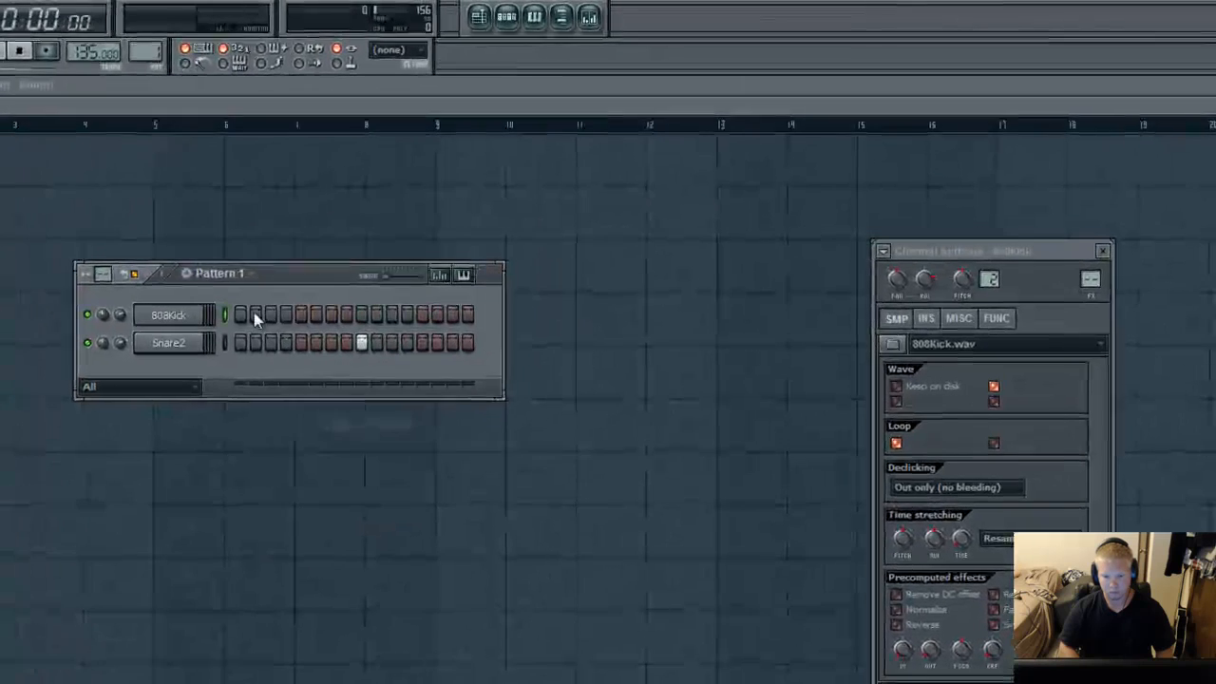
left_click(241, 314)
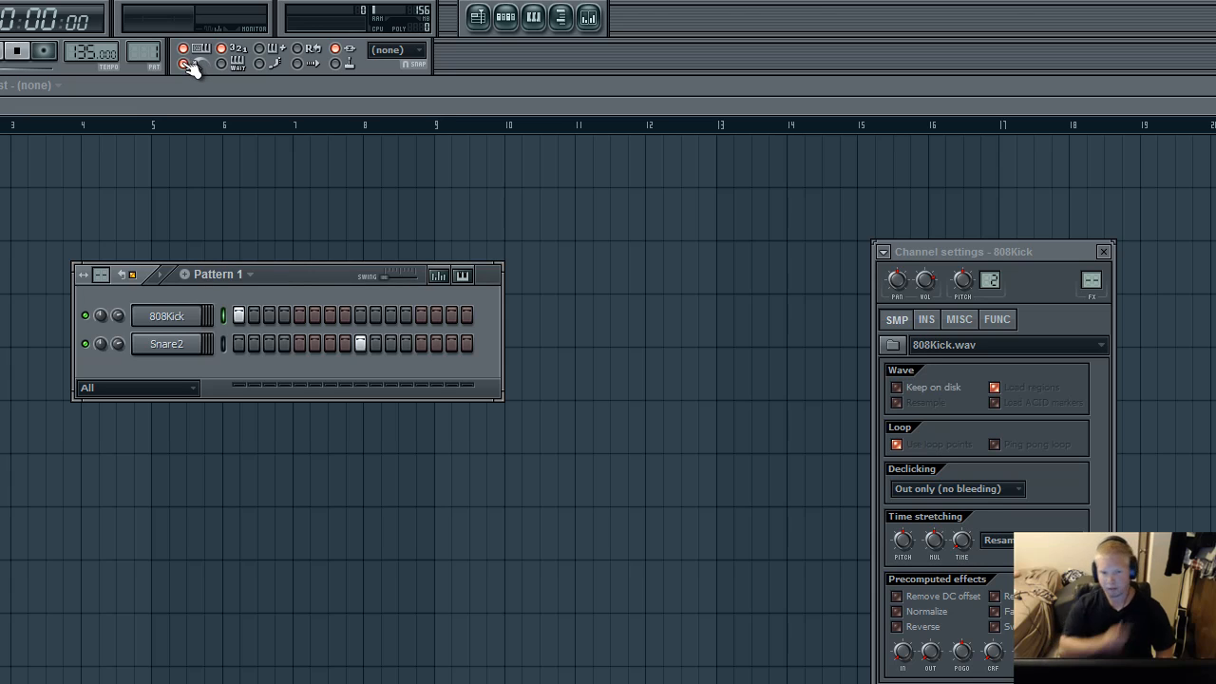
Step: Play Pattern 1 while varying the tempo, stop playback and set the project tempo to 140 BPM
left_click(4, 51)
left_click_drag(84, 53, 110, 114)
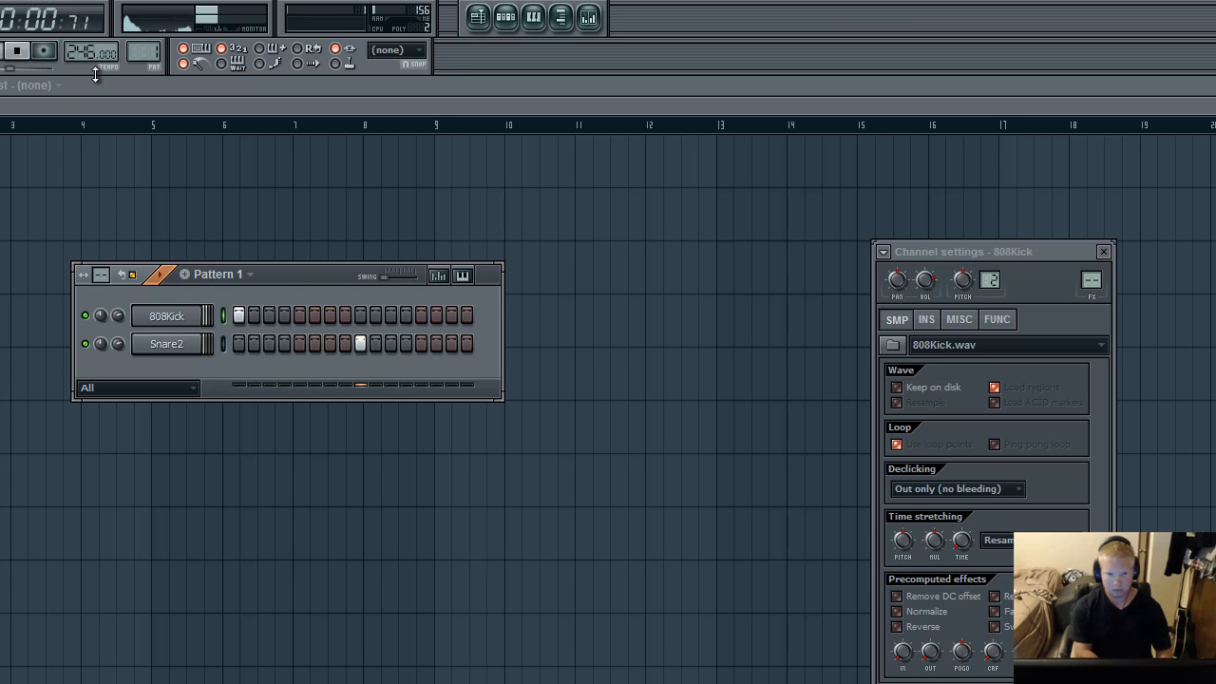
left_click_drag(93, 53, 178, 487)
key("space")
right_click(338, 36)
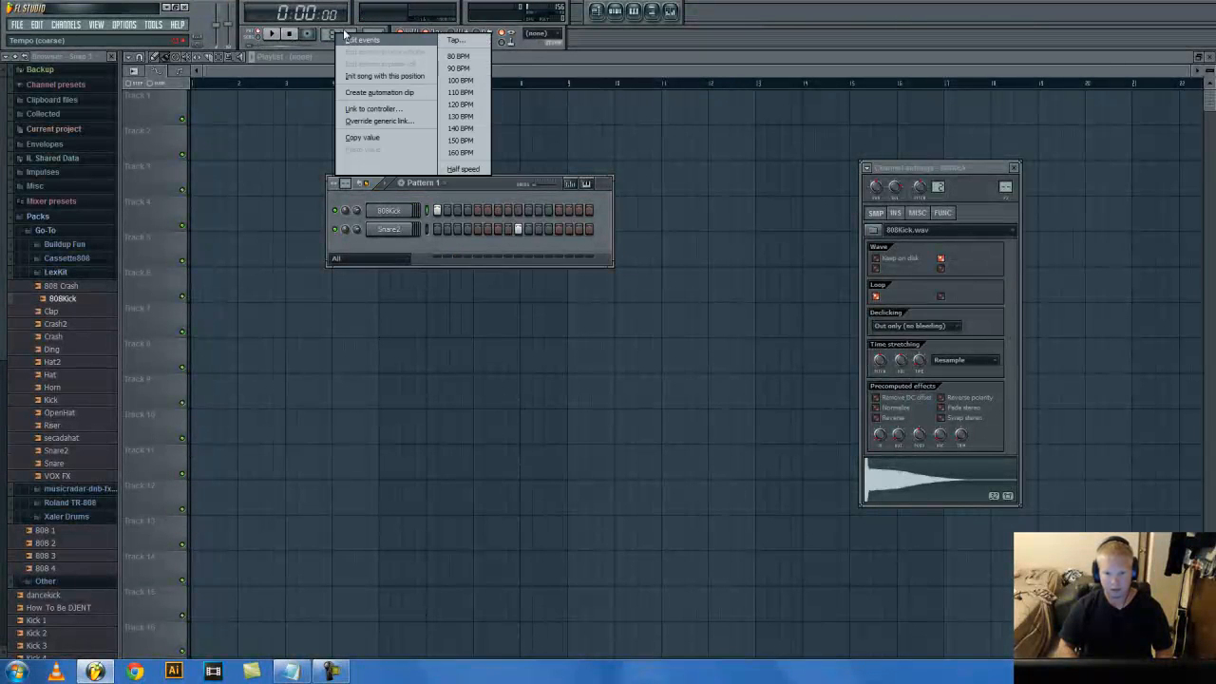
left_click(469, 130)
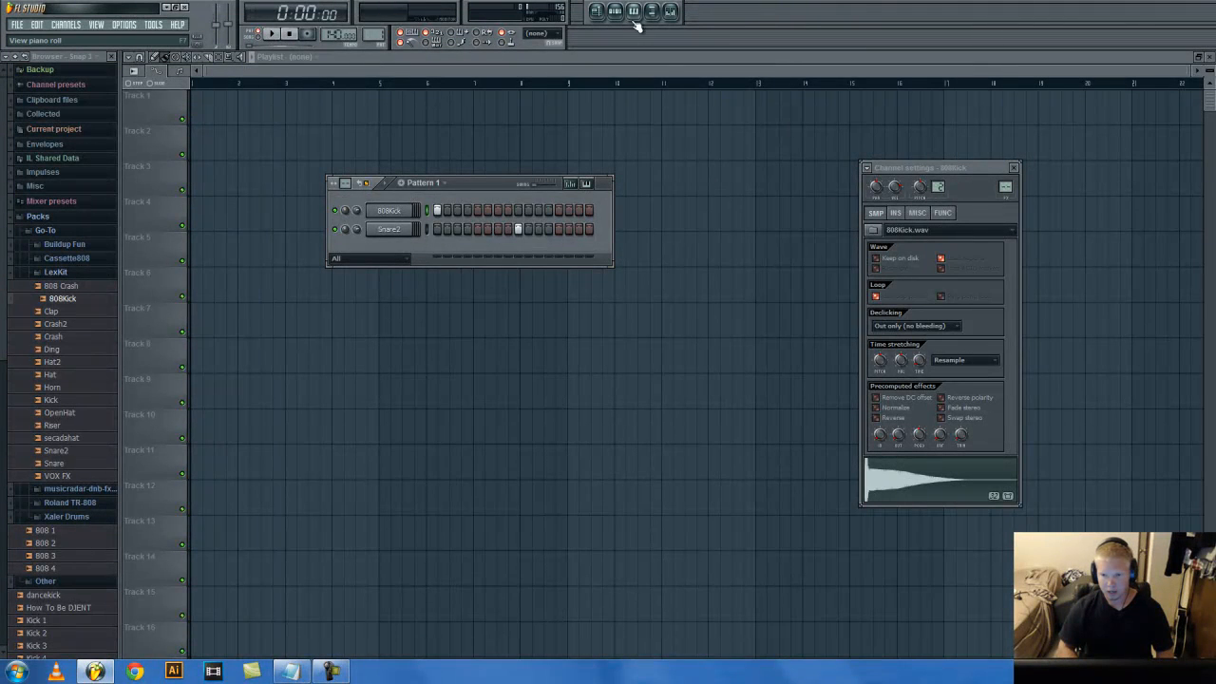
Step: Show the playlist, bring back the step sequencer and add an 808Kick hit on step 7
left_click(596, 11)
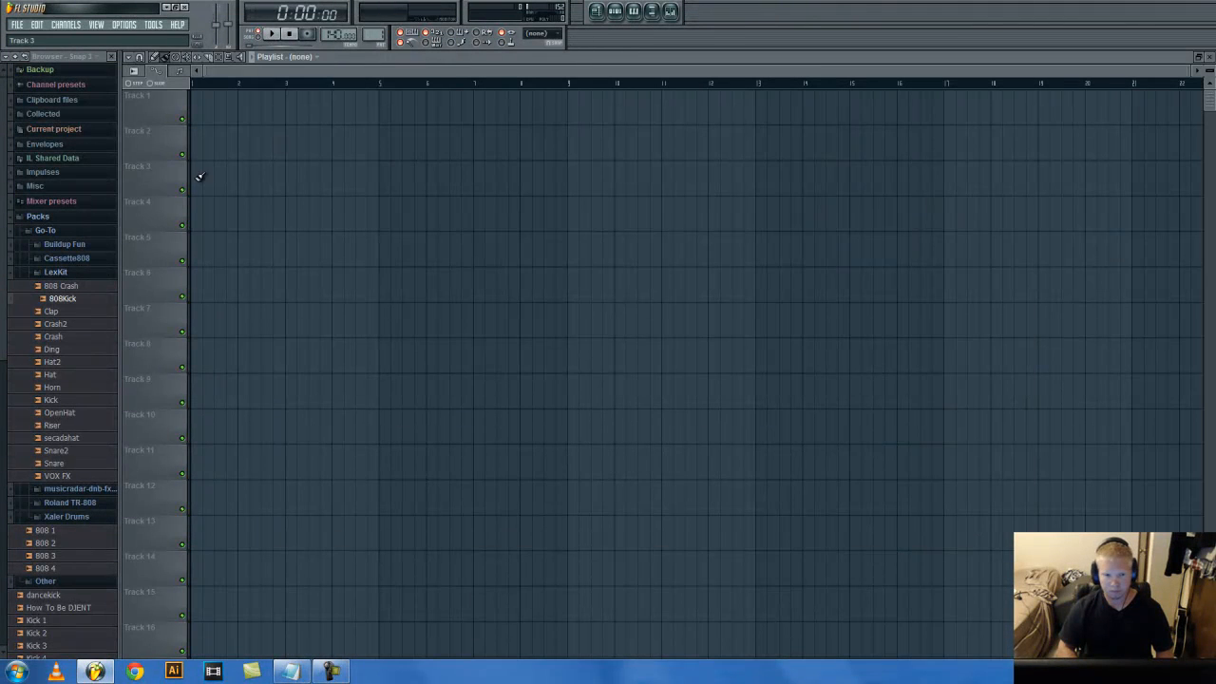
left_click(615, 10)
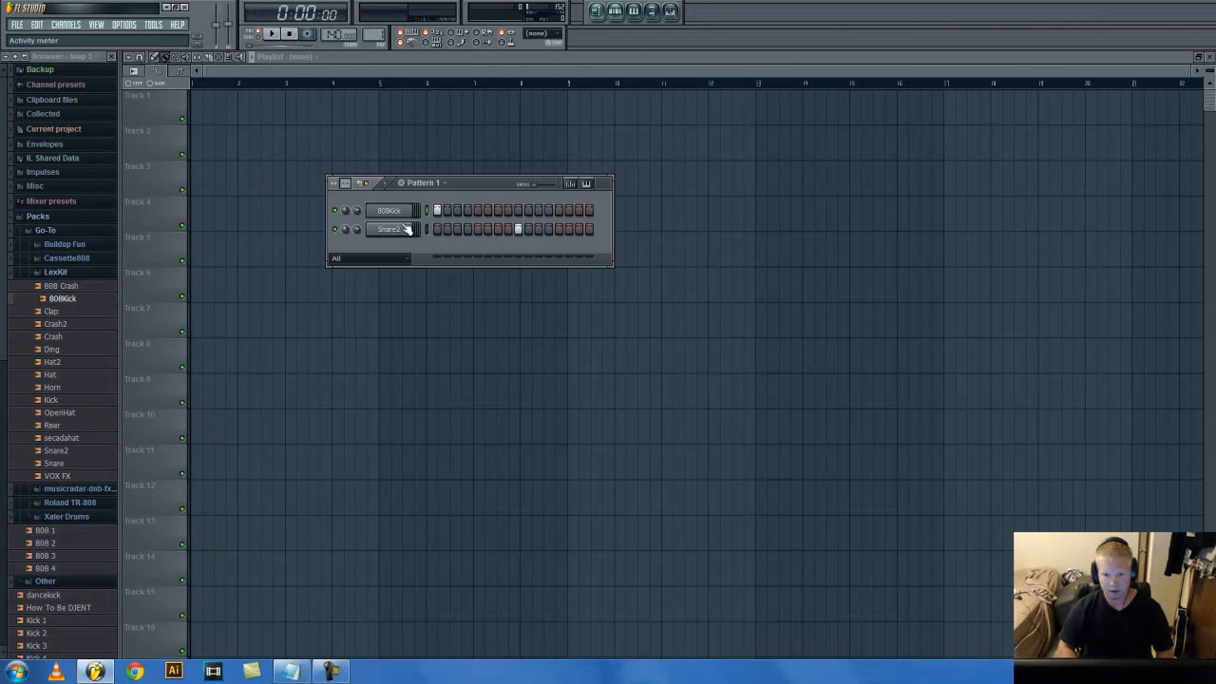
left_click(500, 209)
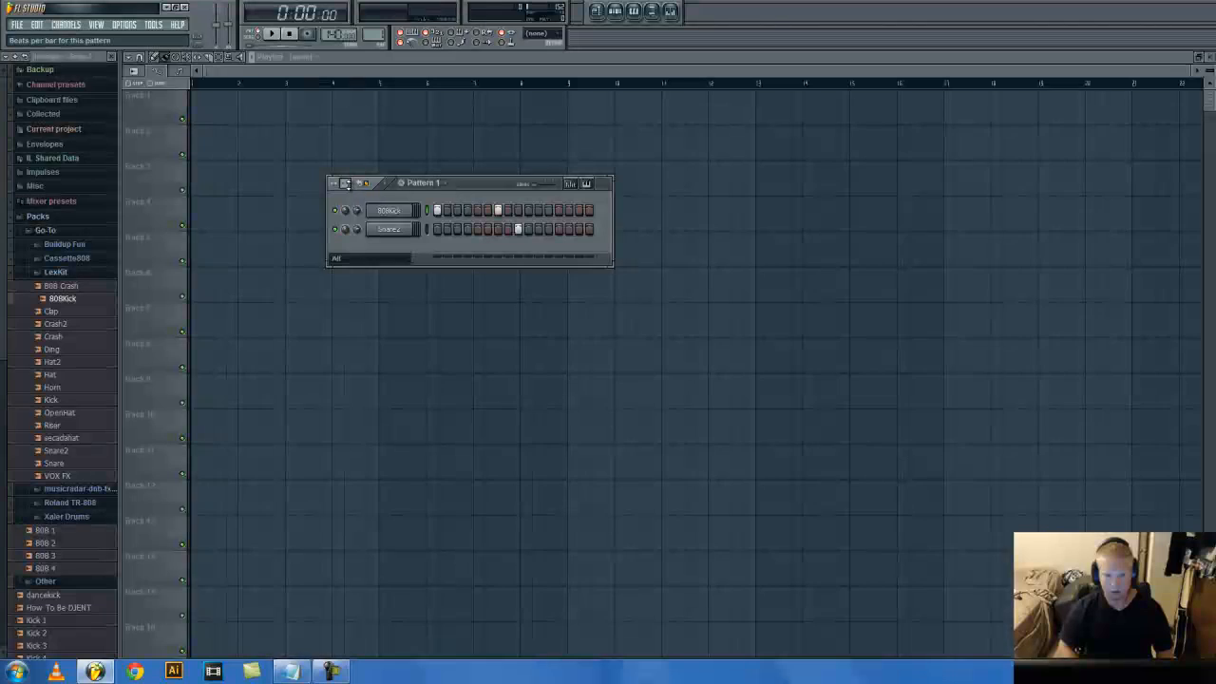
Step: Extend Pattern 1 to 32 steps, add a Snare2 hit on step 25 and an 808Kick hit on step 23 while auditioning it
left_click_drag(345, 183, 359, 144)
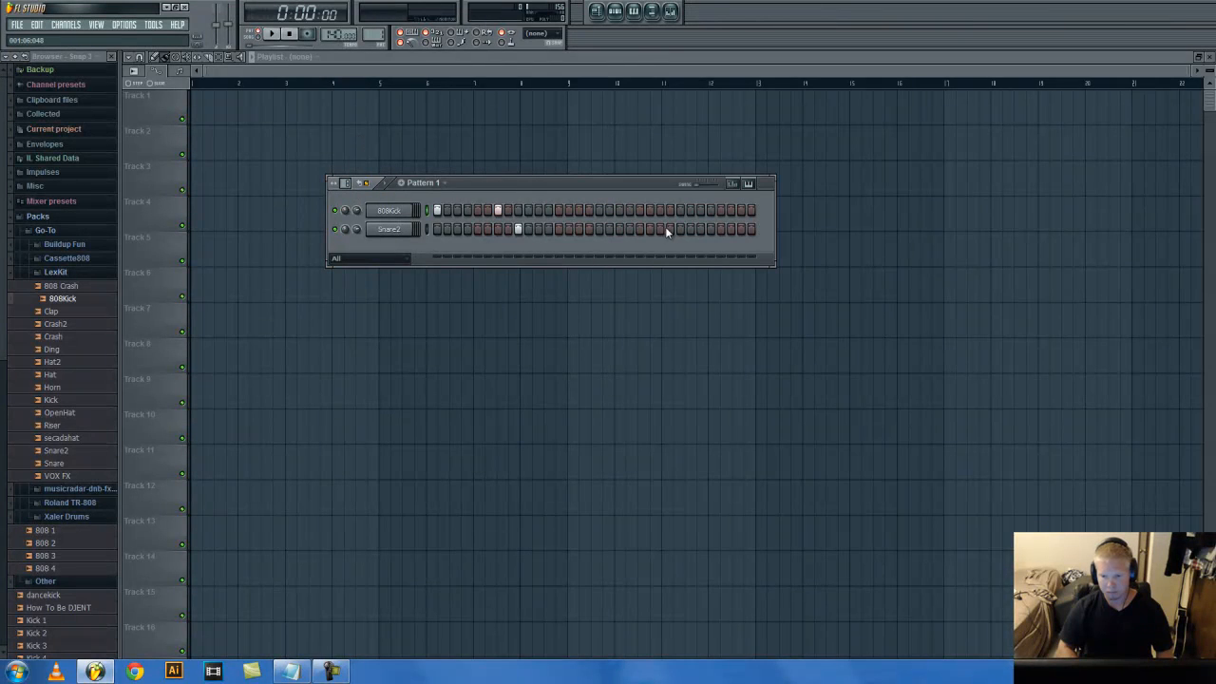
key("space")
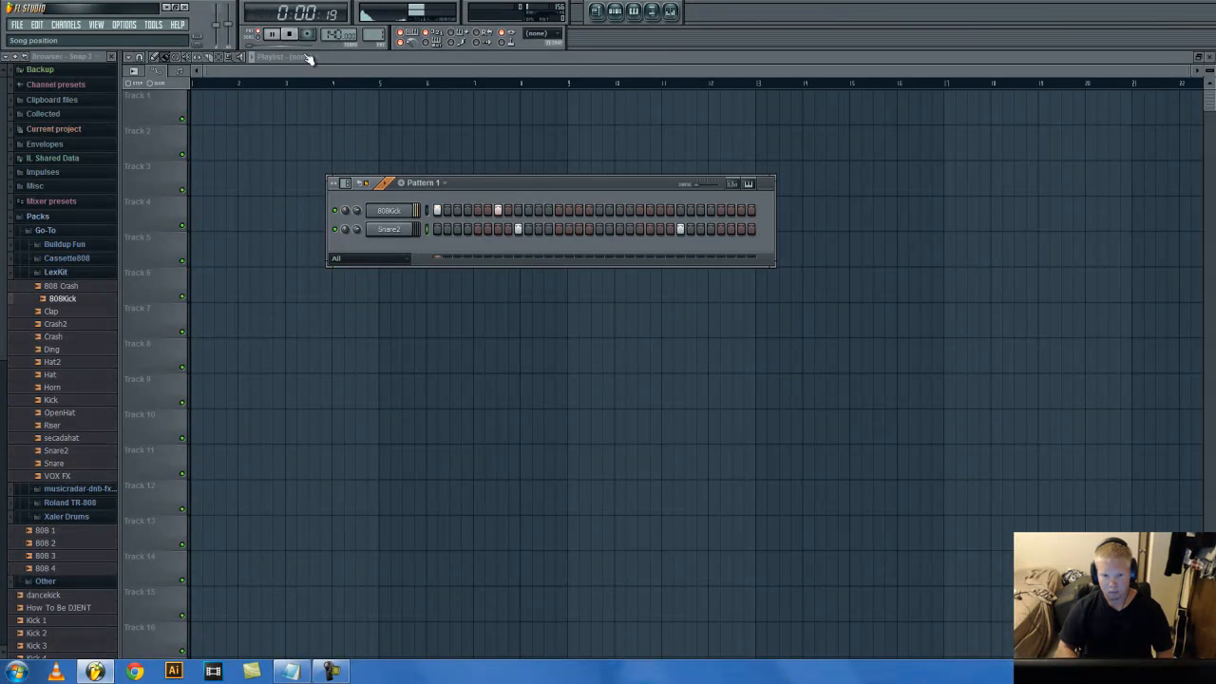
left_click(661, 211)
key("space")
Step: Place two Pattern 1 clips back to back on playlist Track 1, starting at bars 1 and 3
left_click(208, 111)
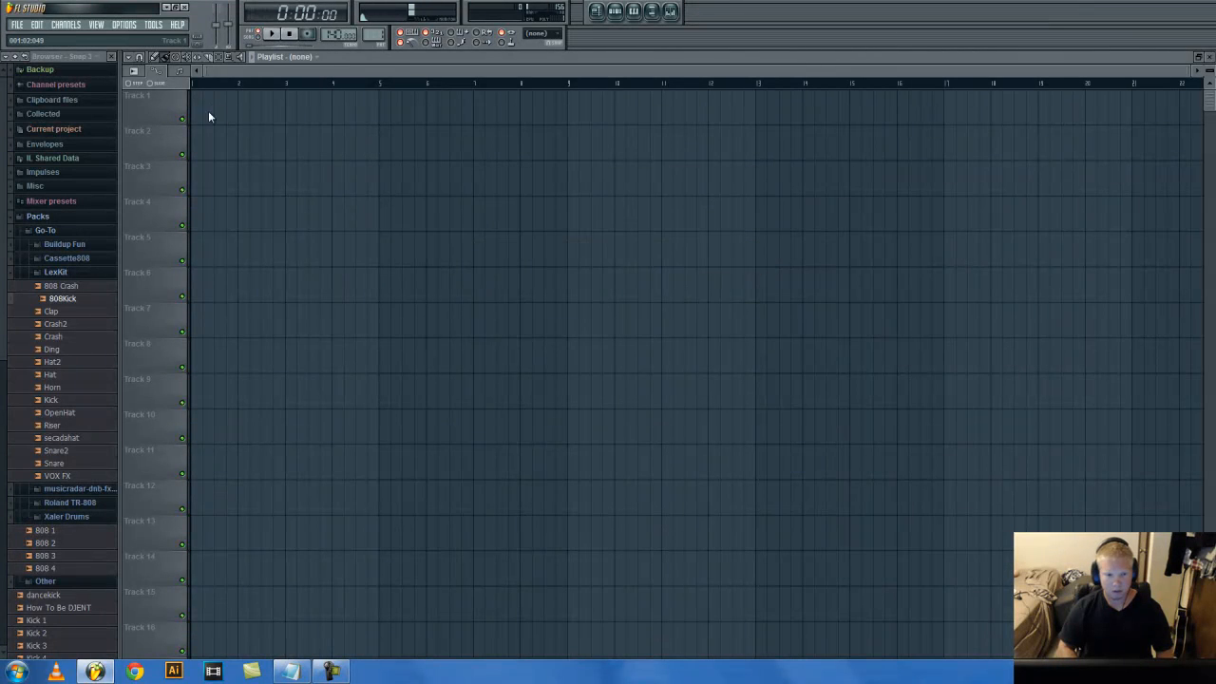
left_click(235, 129)
left_click(207, 105)
left_click_drag(237, 105, 221, 108)
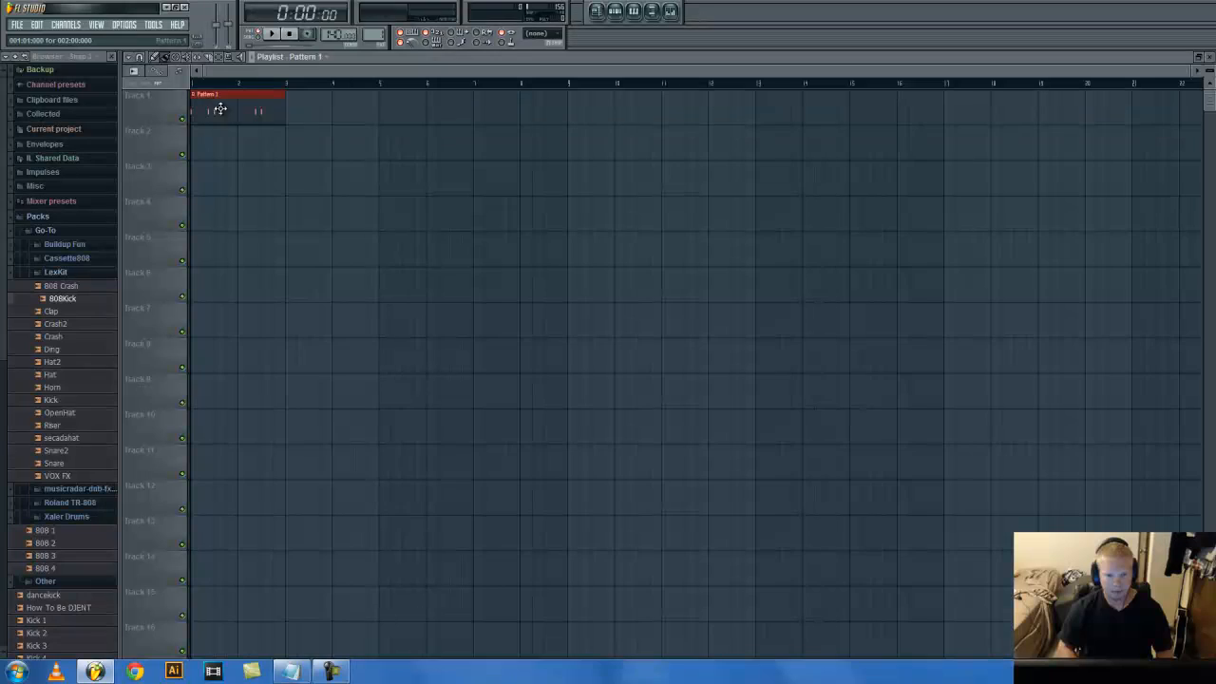
left_click(288, 107)
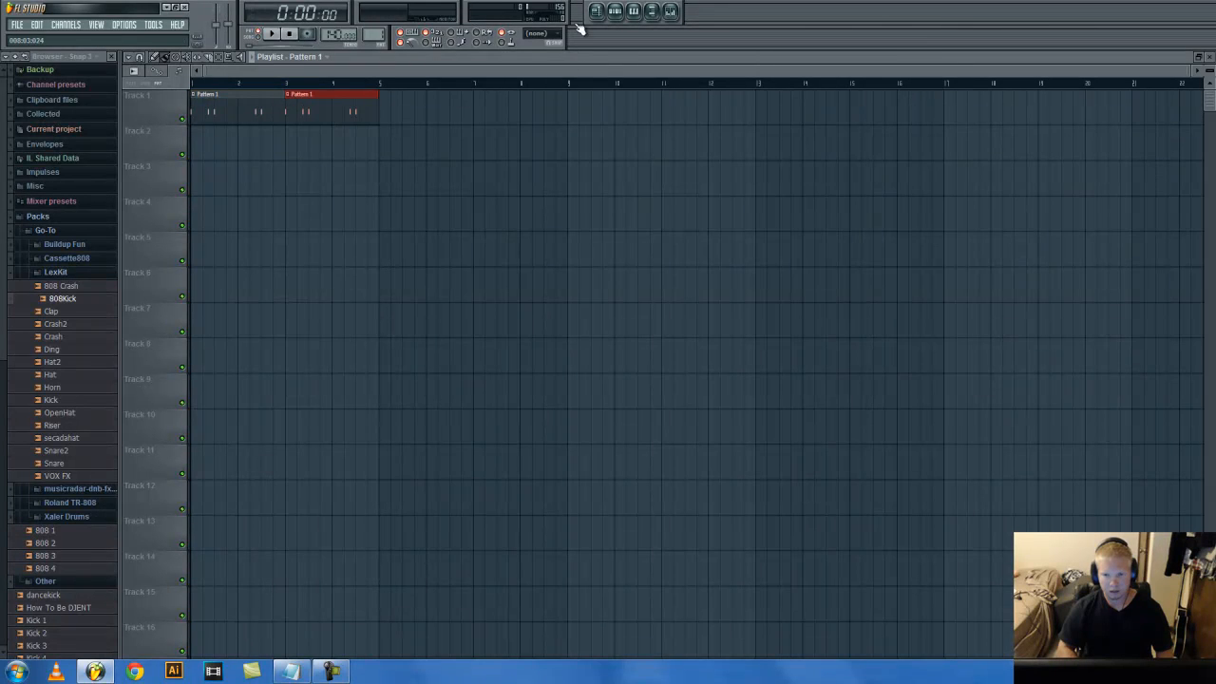
Step: Reopen the step sequencer and create an empty Pattern 2, accepting its default name
left_click(615, 10)
left_click(379, 34)
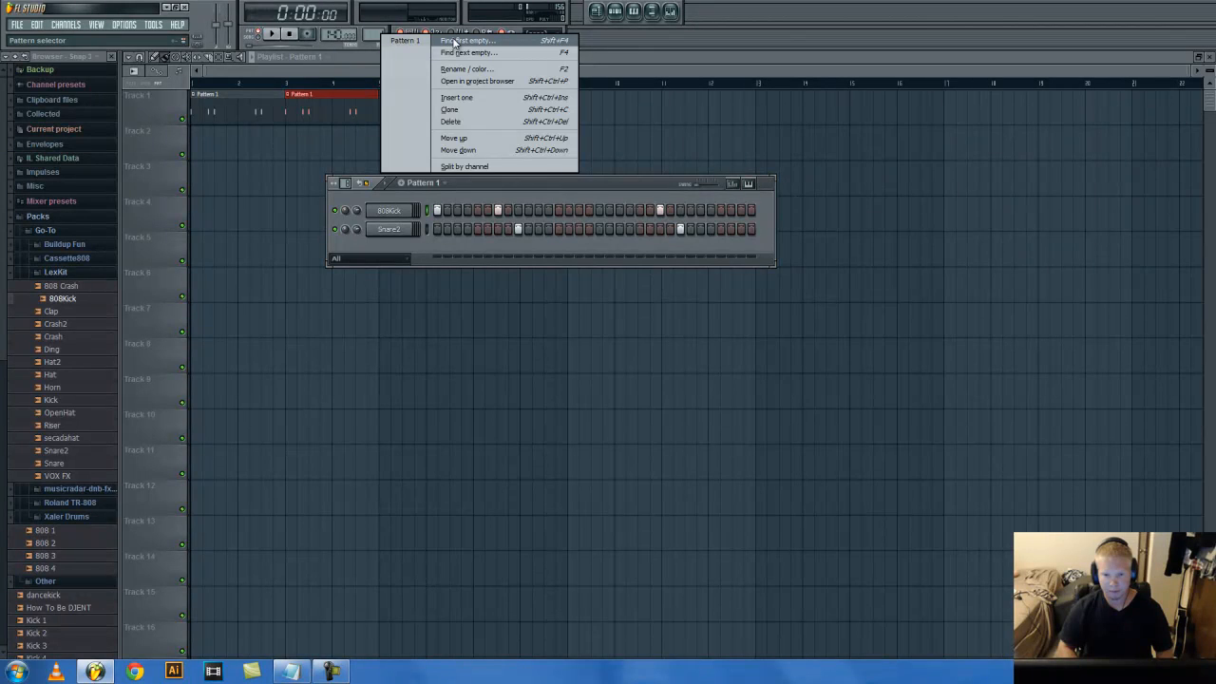
left_click(455, 41)
key("Return")
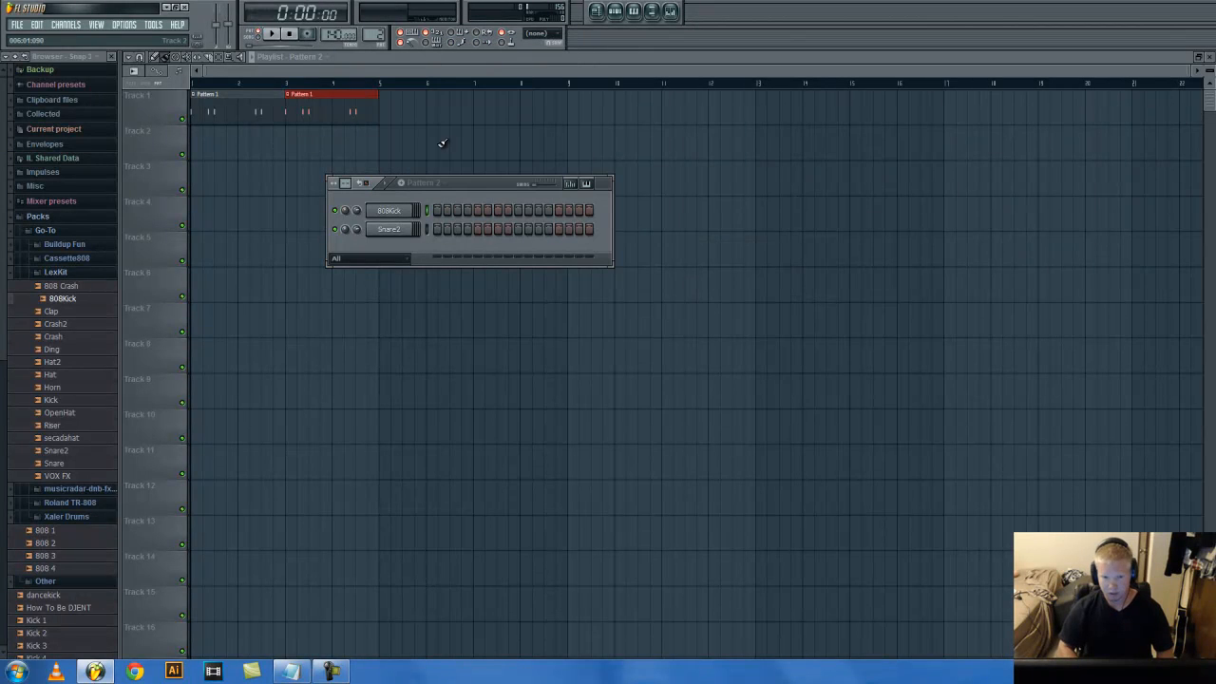
Step: Insert an FL Keys channel above 808Kick and open its piano roll
right_click(399, 216)
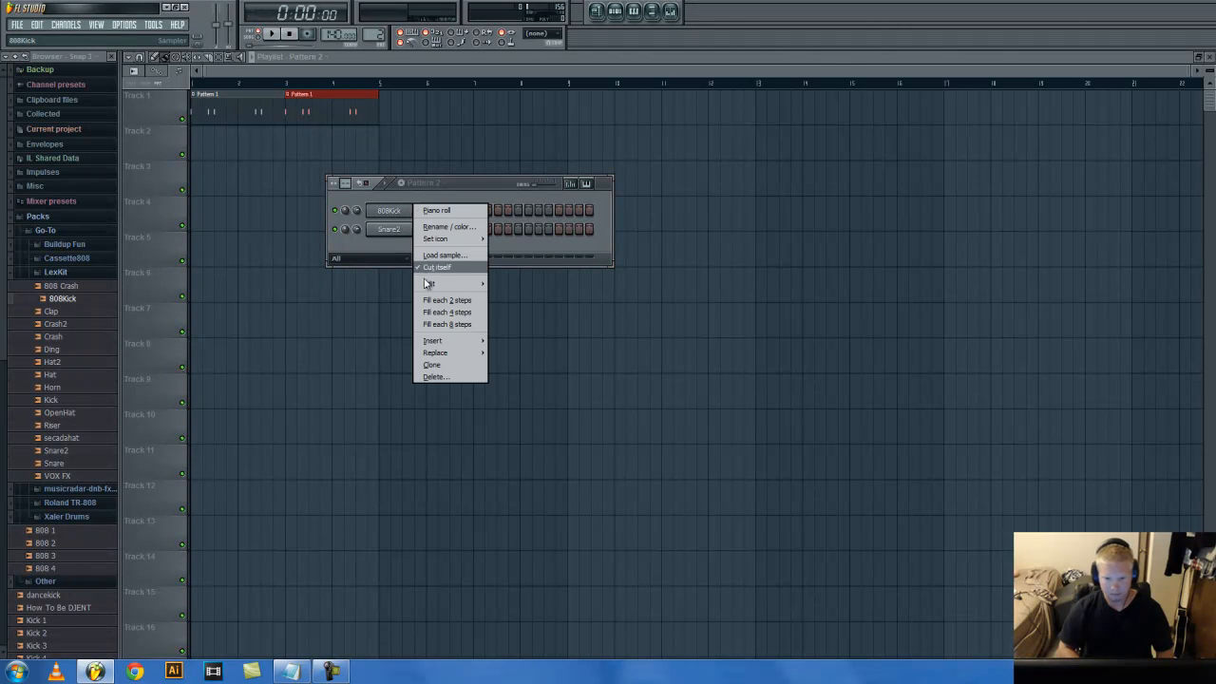
mouse_move(429, 342)
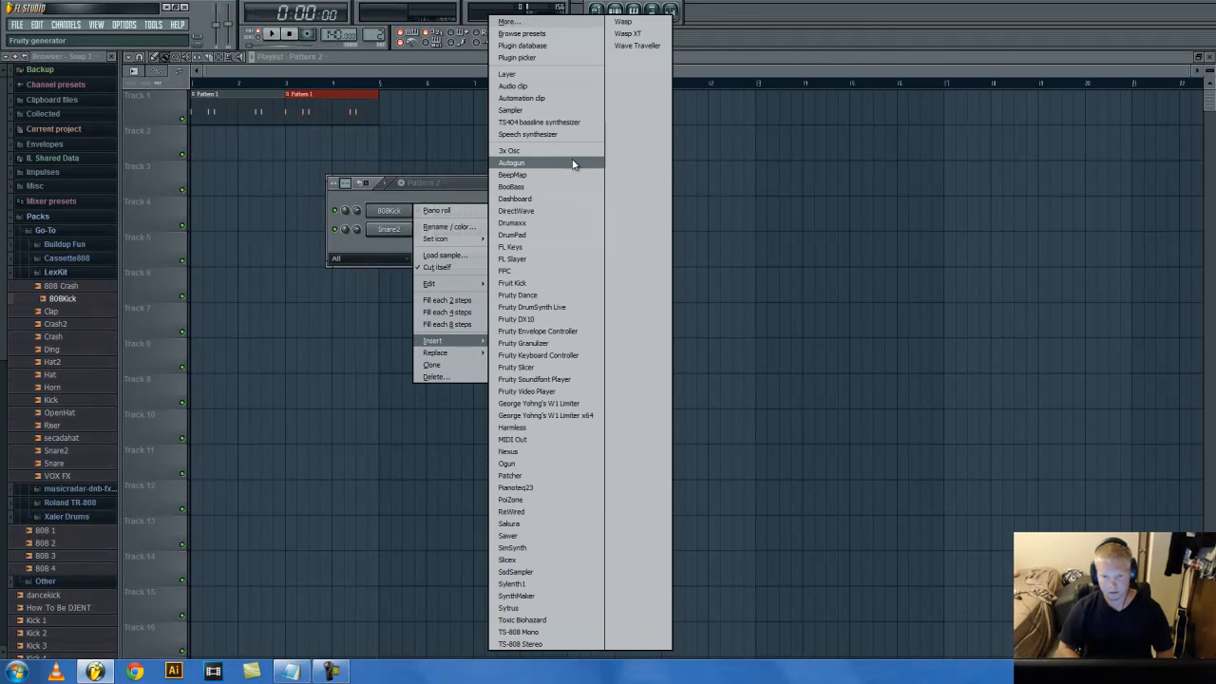
left_click(518, 246)
right_click(406, 217)
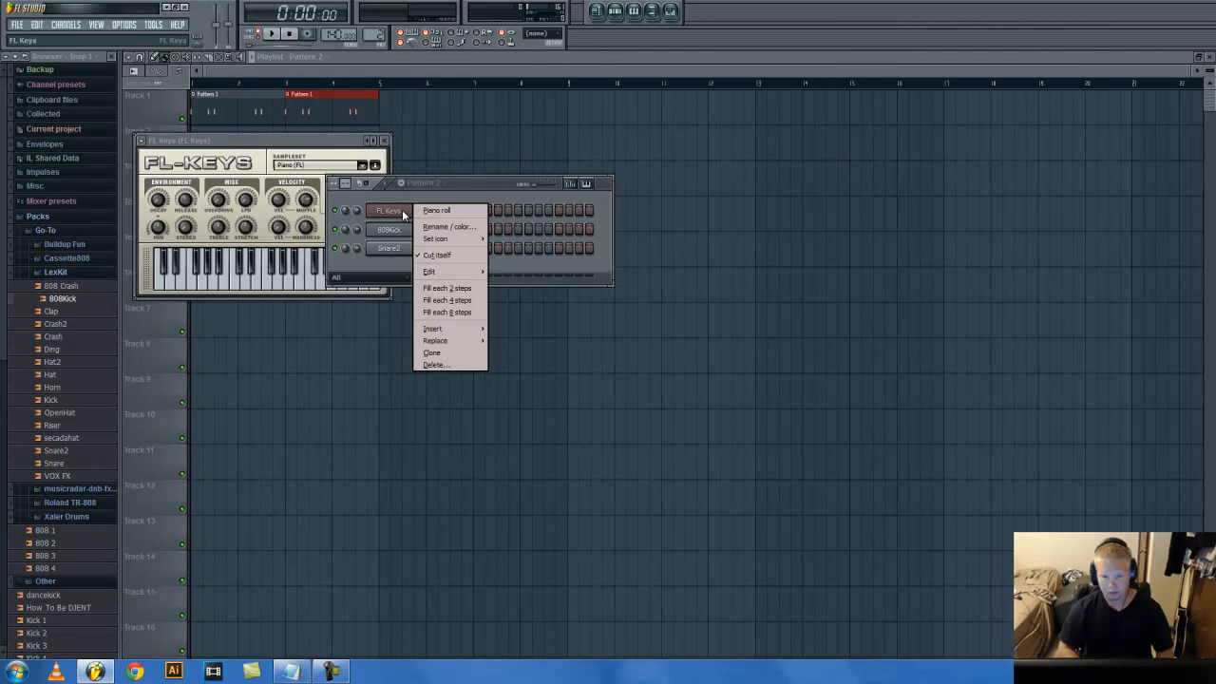
left_click(428, 207)
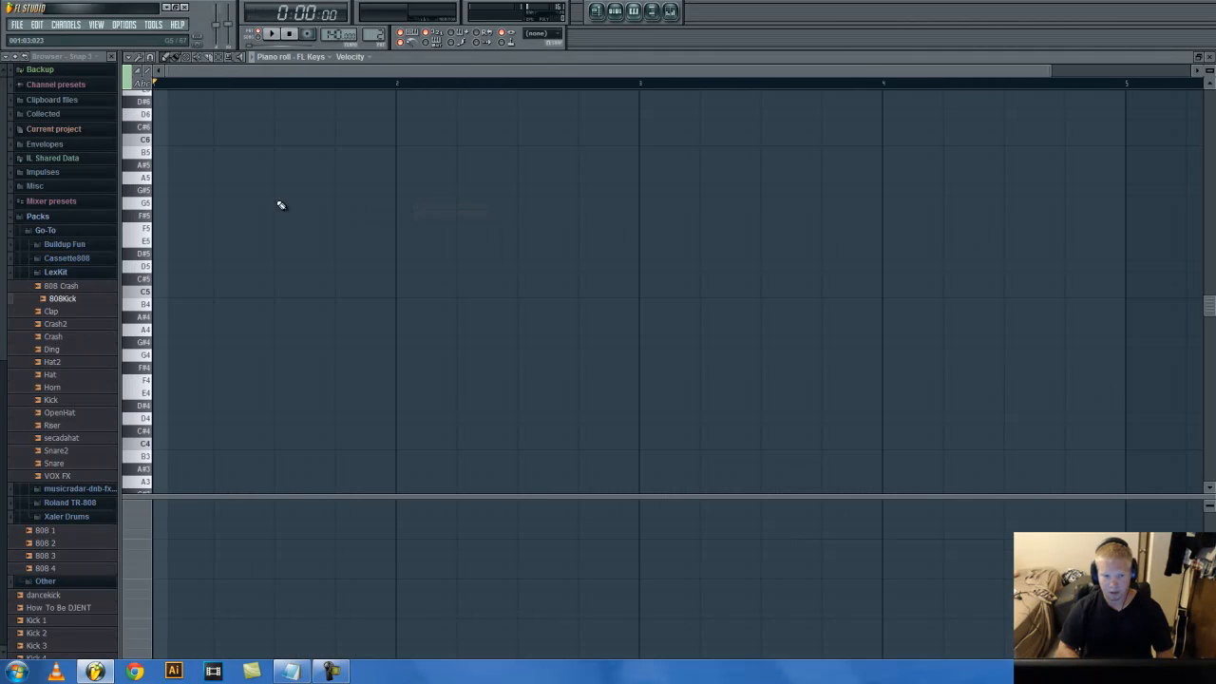
Step: Enter the FL Keys notes C5, G#5, G5 and C#5 on the four beats of bar 1 and play them back
left_click(160, 190)
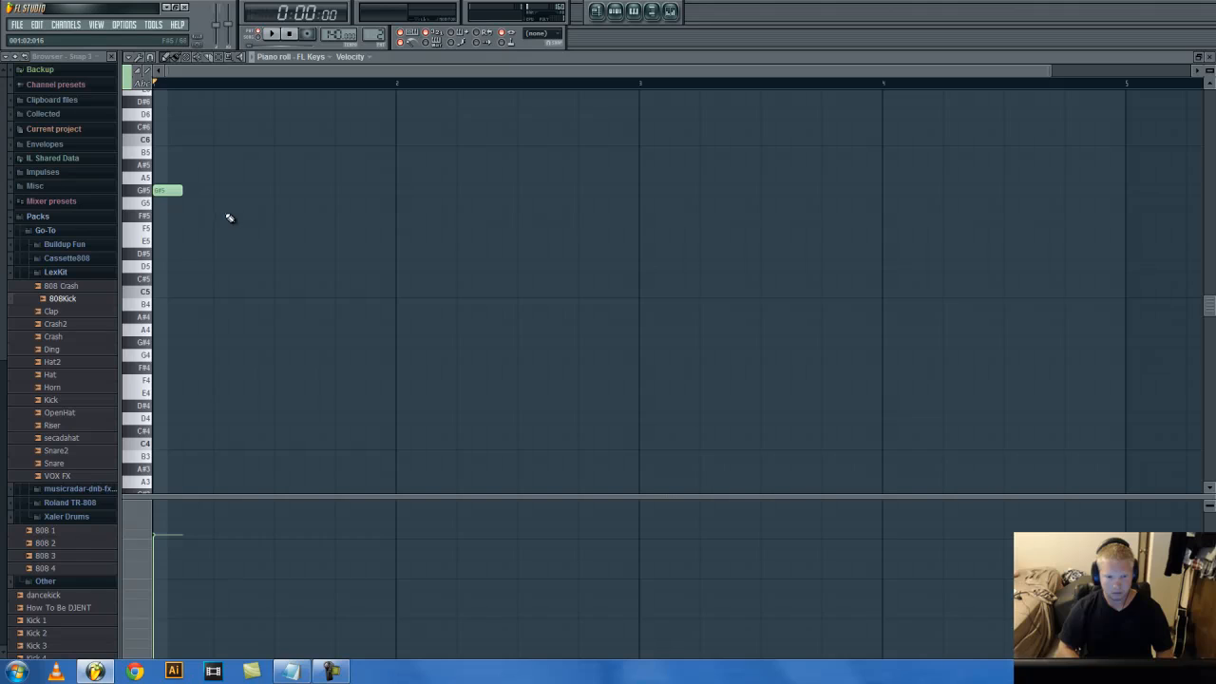
left_click_drag(169, 191, 169, 290)
left_click(225, 190)
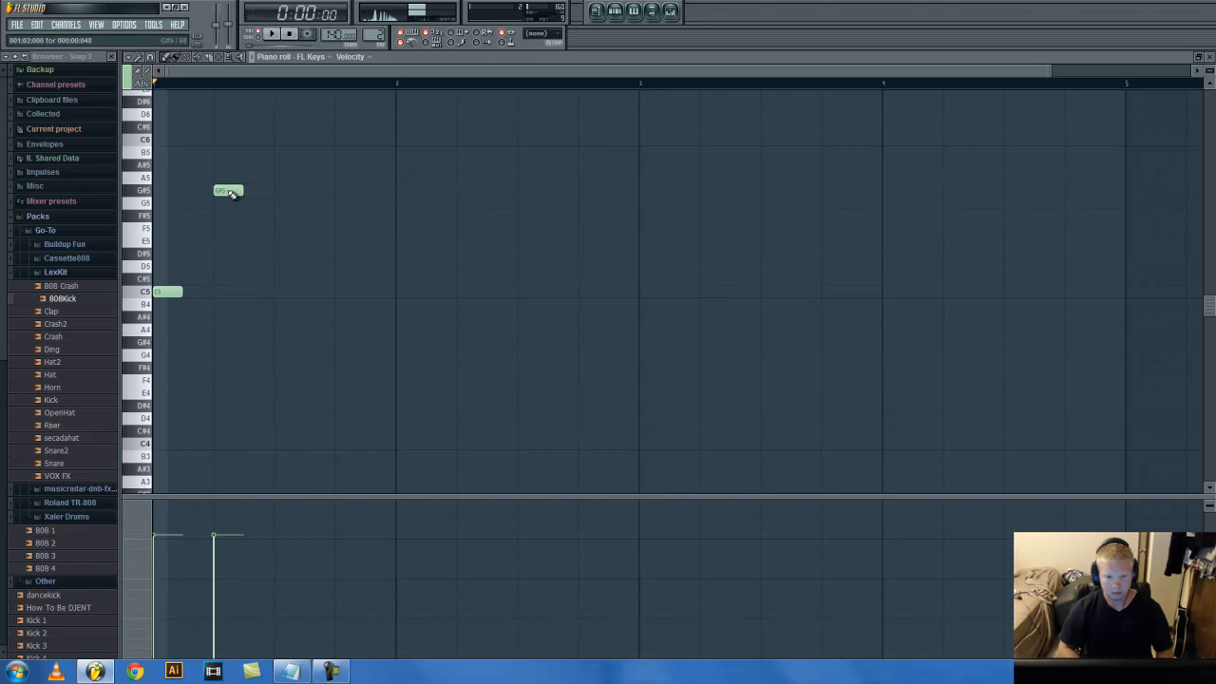
left_click(275, 202)
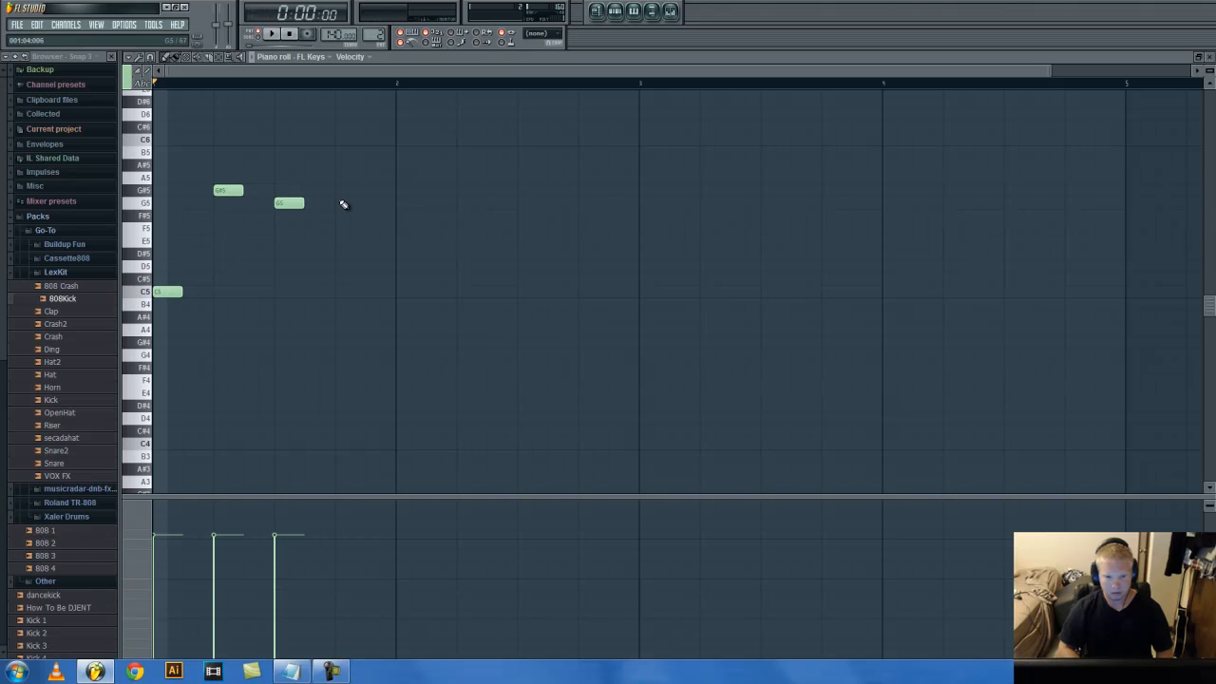
left_click_drag(338, 253, 334, 279)
key("space")
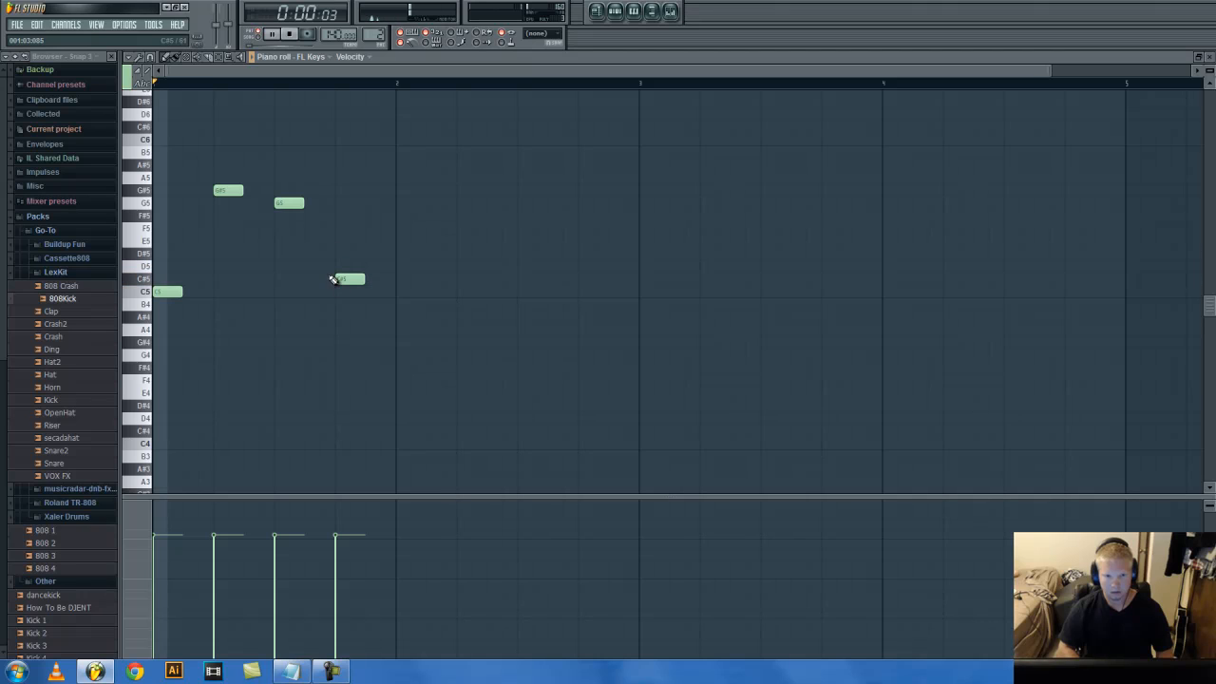
left_click(290, 34)
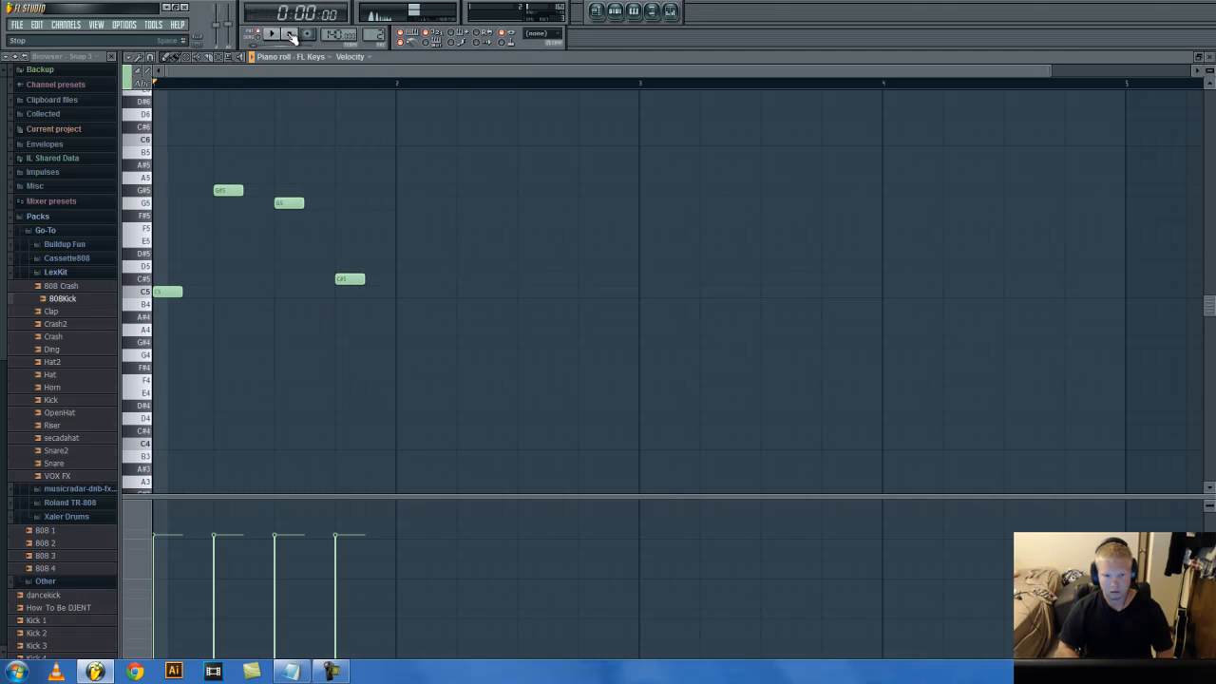
Step: Paint four Pattern 2 clips on Track 2 across bars 1 to 4 and play the arrangement in song mode
key("F5")
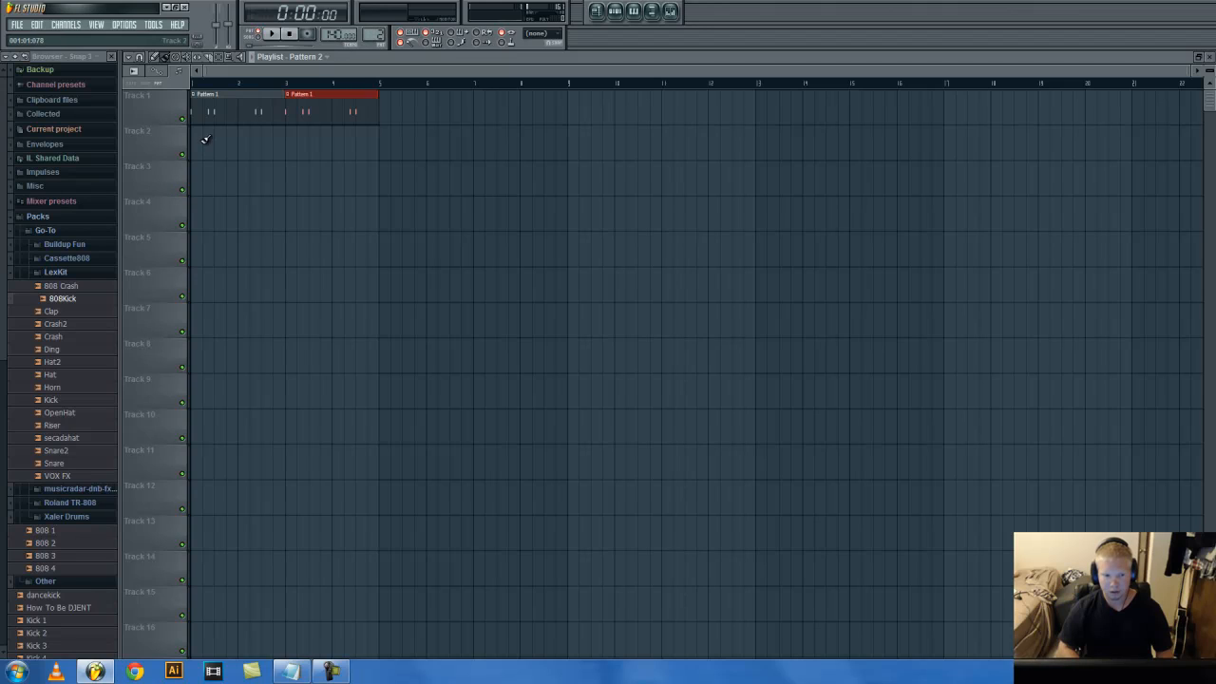
left_click_drag(205, 140, 344, 138)
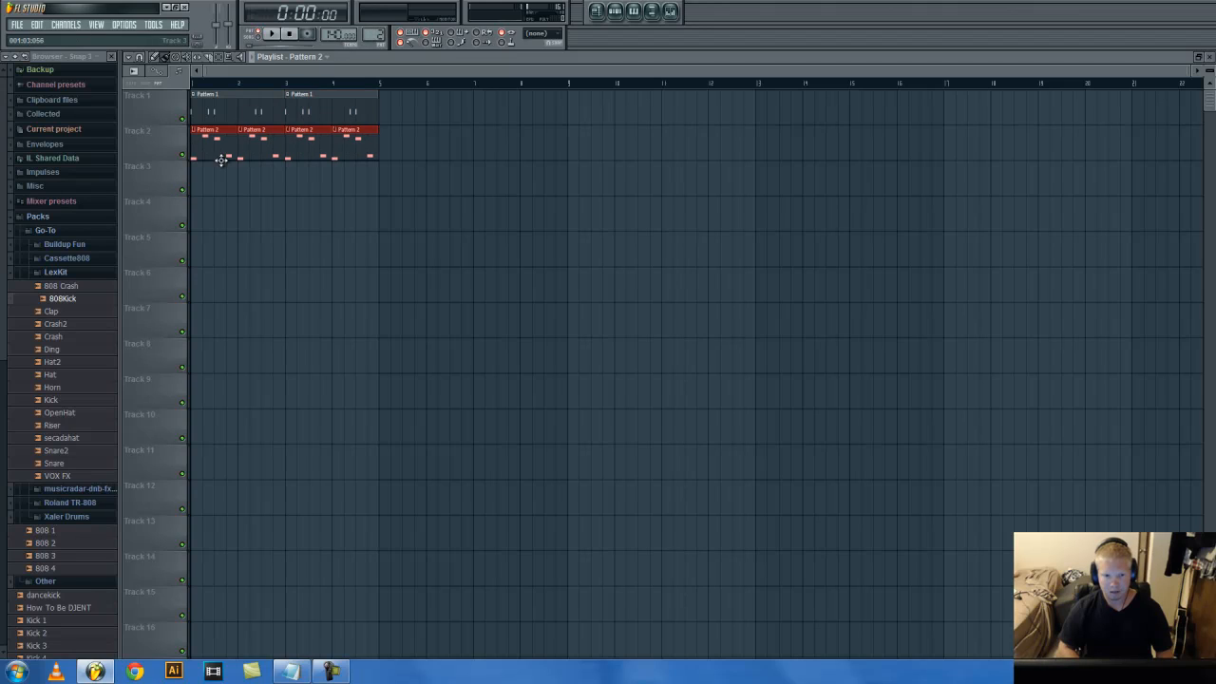
left_click(260, 37)
left_click(260, 37)
left_click(261, 39)
left_click(271, 36)
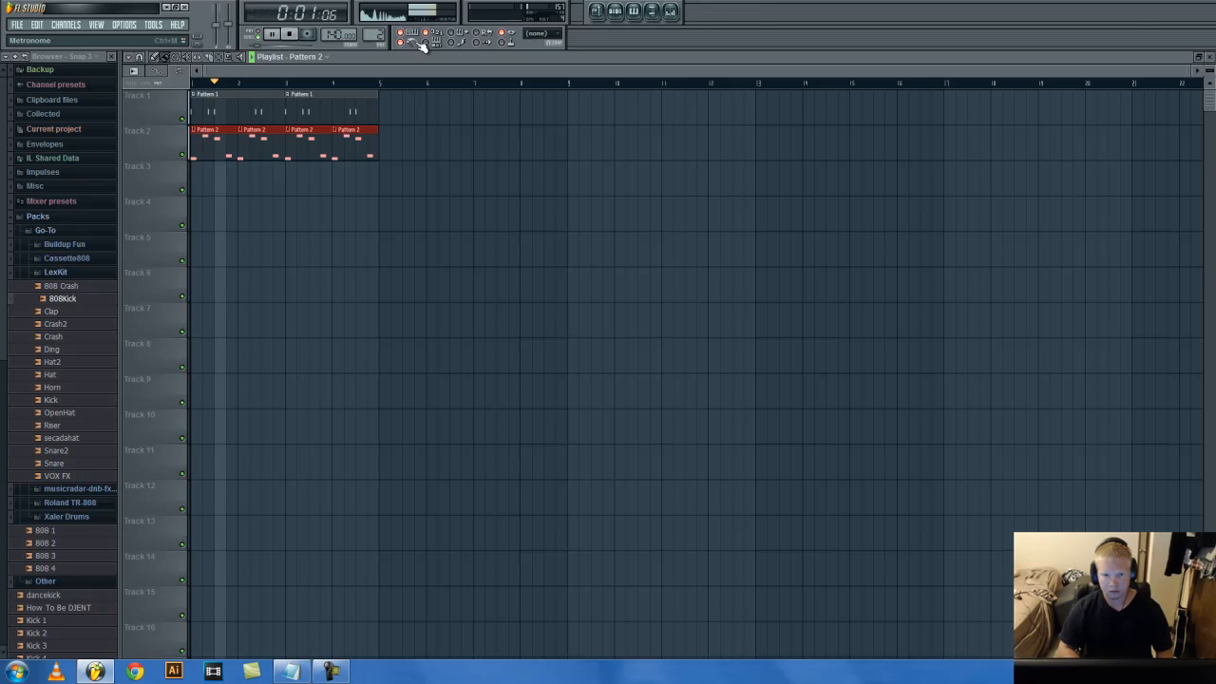
left_click(292, 38)
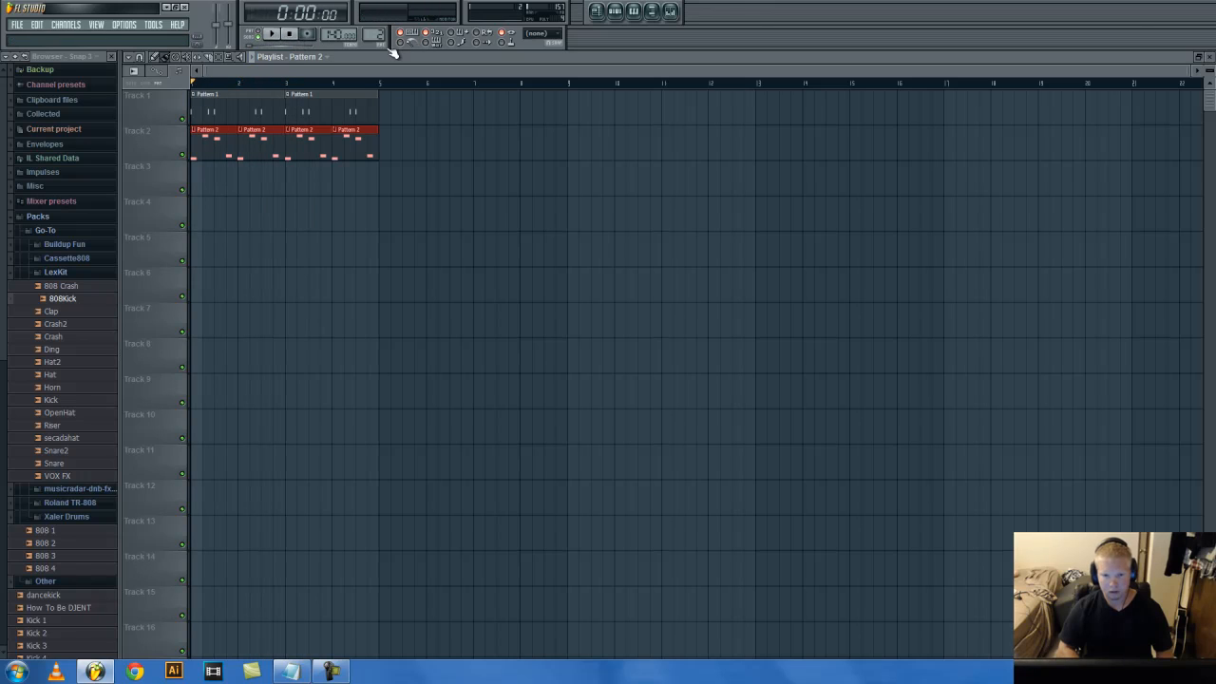
Step: Delete the last two Pattern 2 clips from Track 2 and duplicate the remaining two after them
left_click(616, 12)
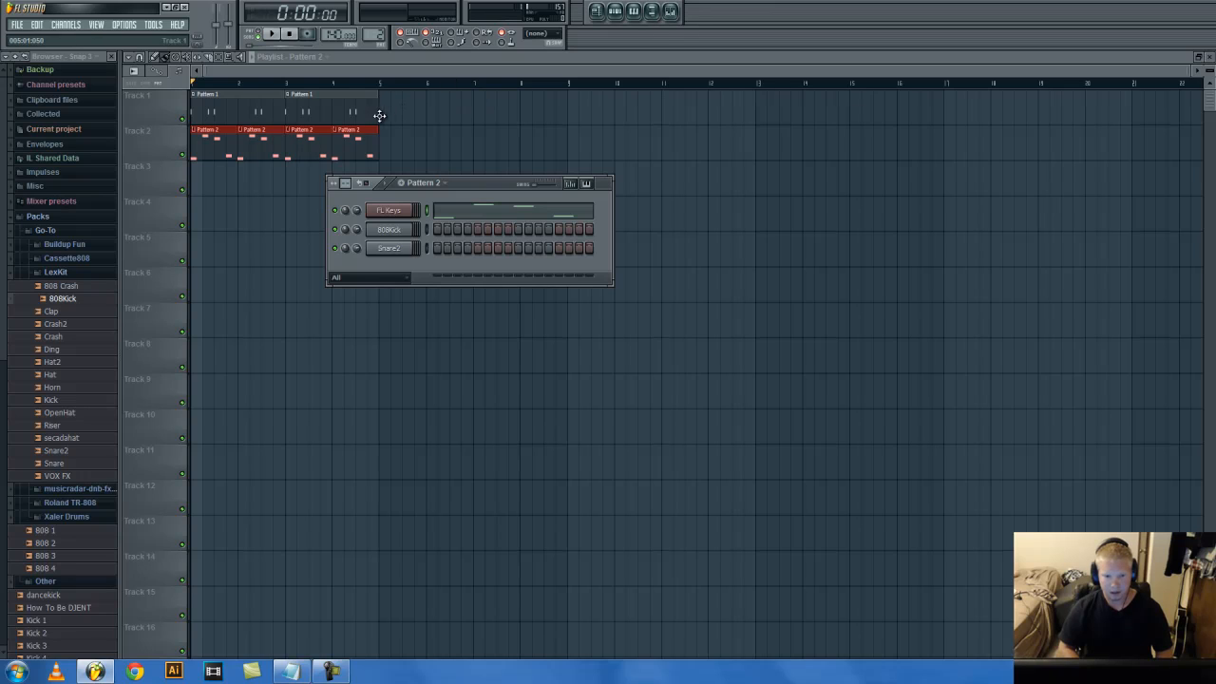
right_click(348, 136)
right_click(296, 136)
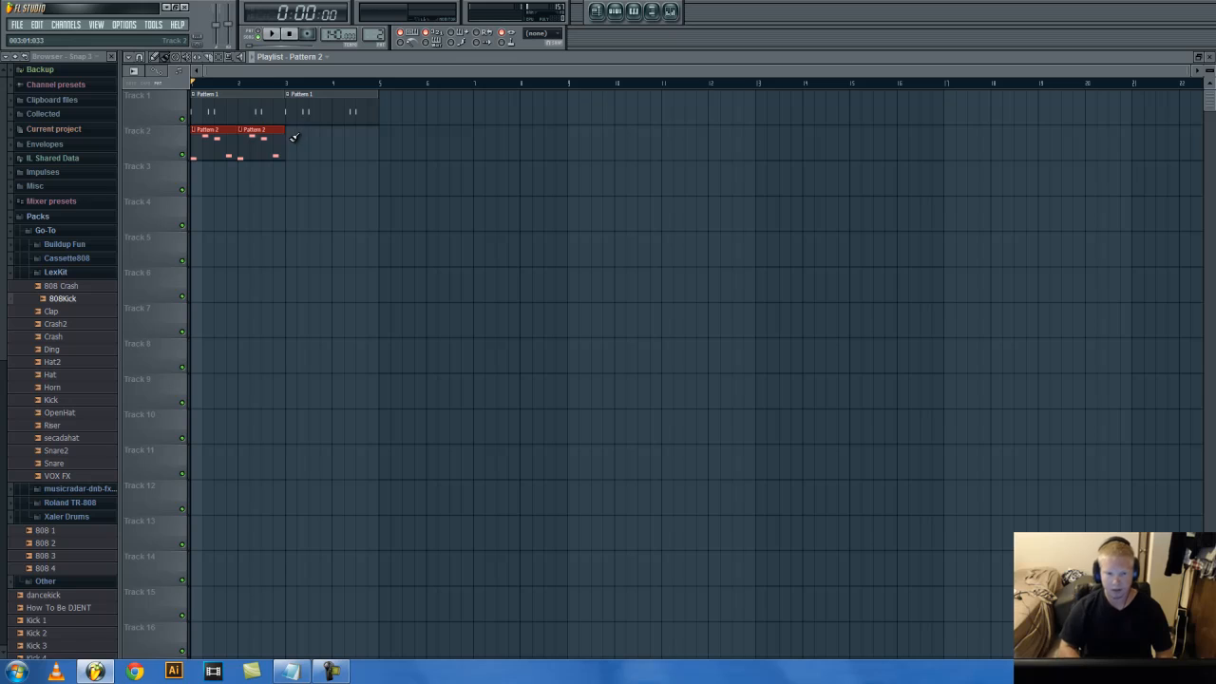
key("ctrl+b")
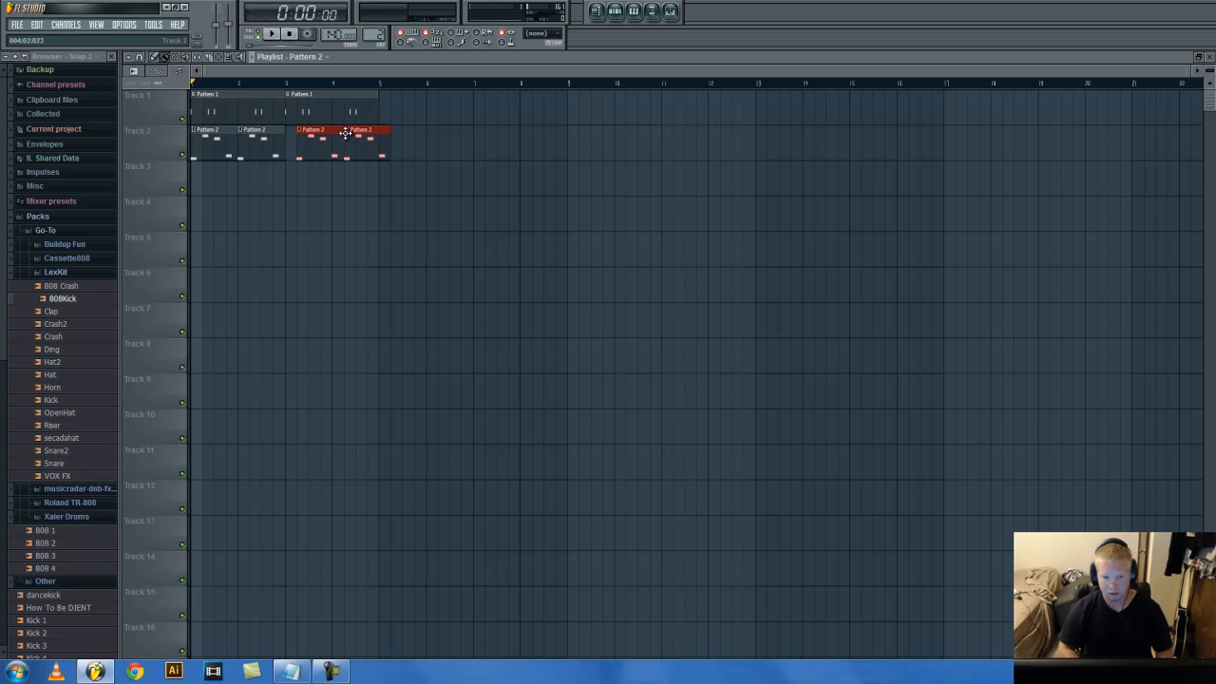
Step: Try painting a run of clips along Track 3 and undo it
mouse_move(220, 193)
left_mouse_down()
mouse_move(532, 190)
mouse_move(154, 179)
mouse_move(725, 190)
left_mouse_up()
left_click(167, 58)
key("ctrl+z")
Step: Select all Pattern 1 and Pattern 2 clips on Tracks 1 and 2
right_click(194, 179)
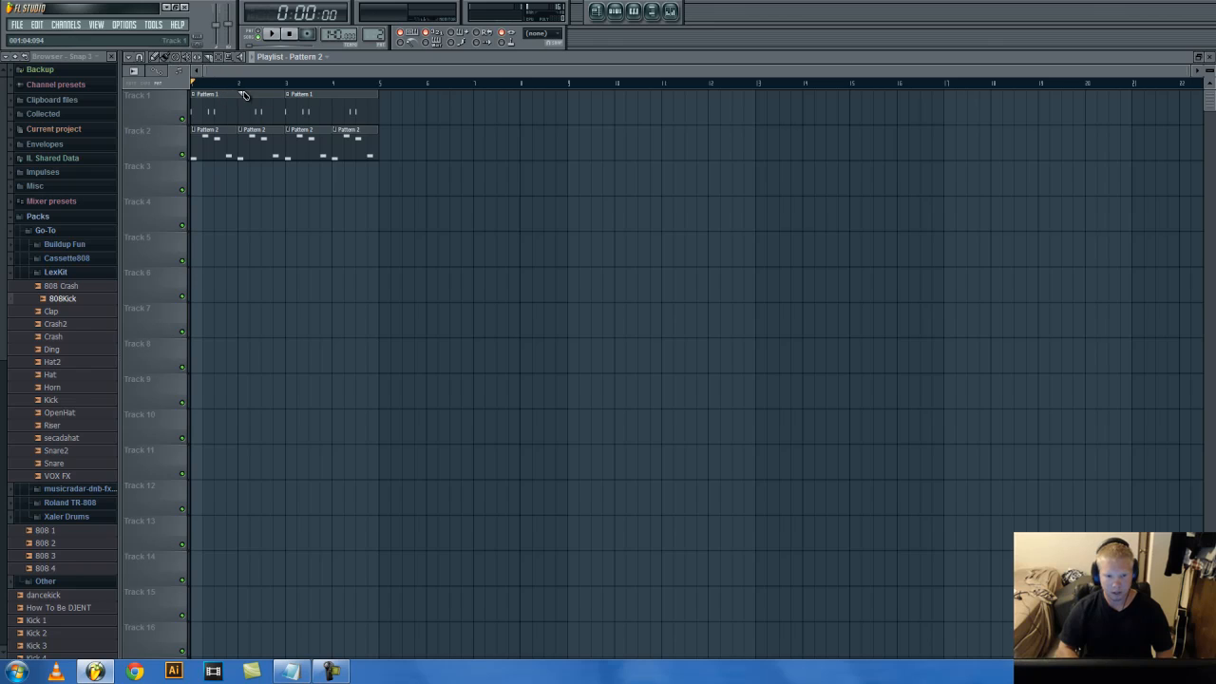
mouse_move(238, 177)
left_mouse_down()
mouse_move(253, 58)
mouse_move(230, 187)
left_mouse_up()
left_click_drag(405, 98, 125, 161)
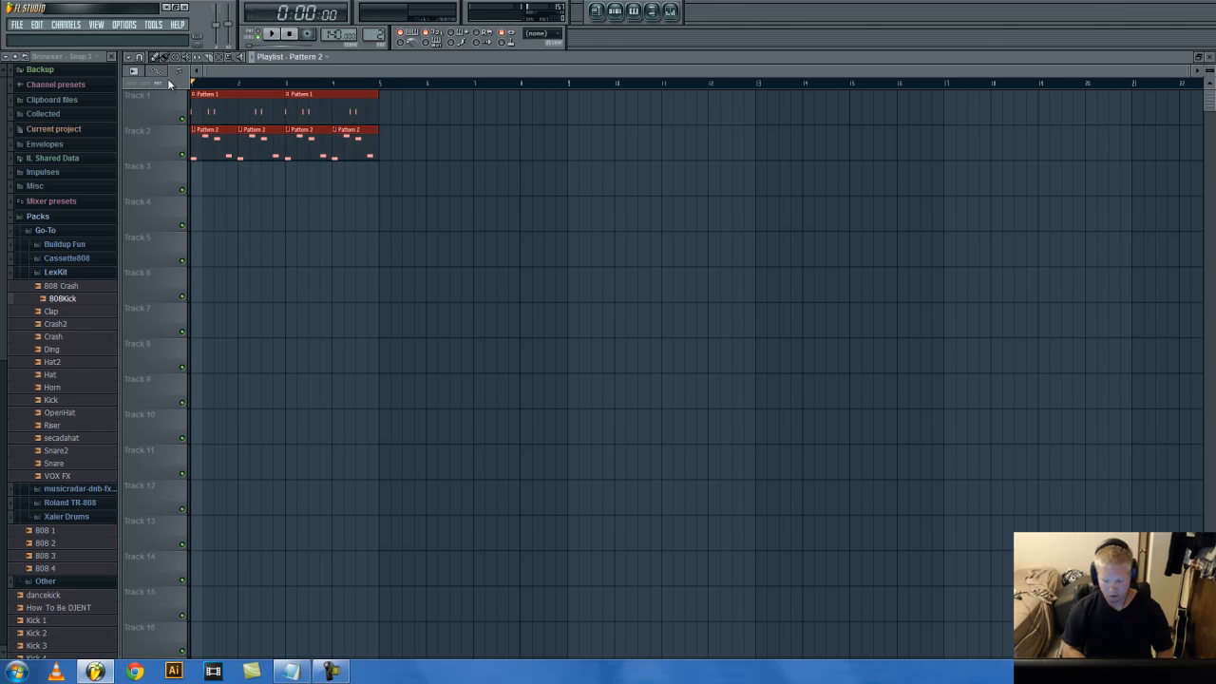
Step: Set the playlist snap to (none) and try shifting the first Pattern 1 clip freely on Track 1
left_click_drag(201, 106, 227, 99)
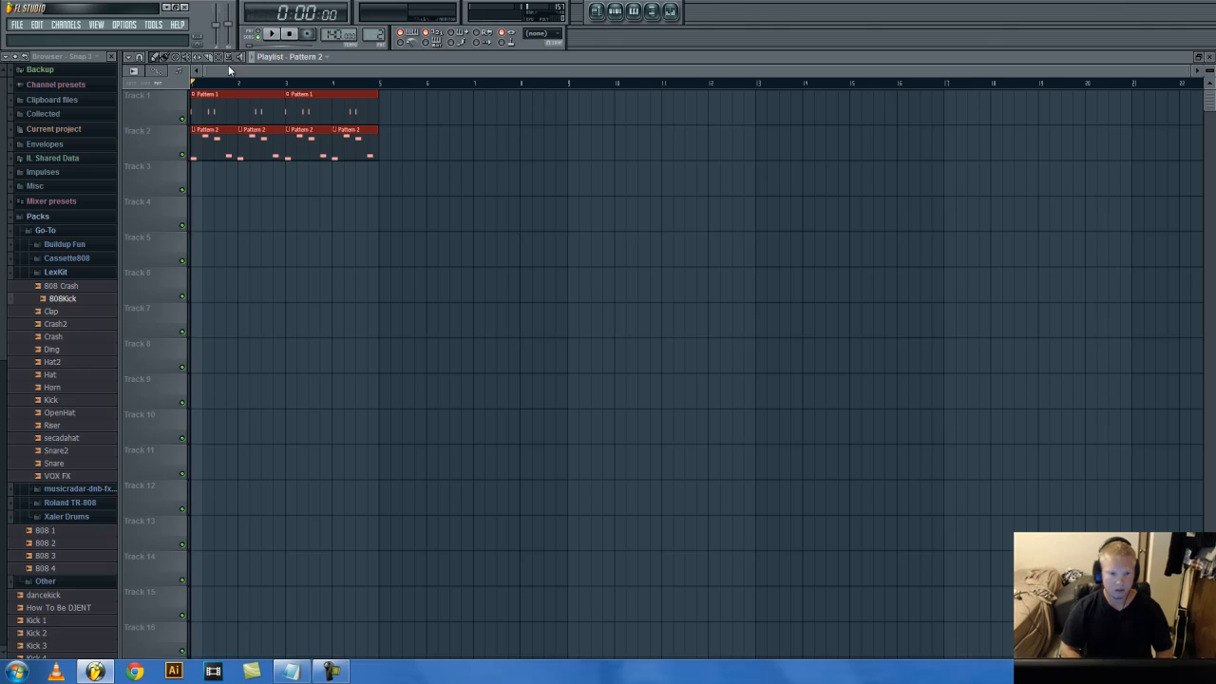
left_click(131, 63)
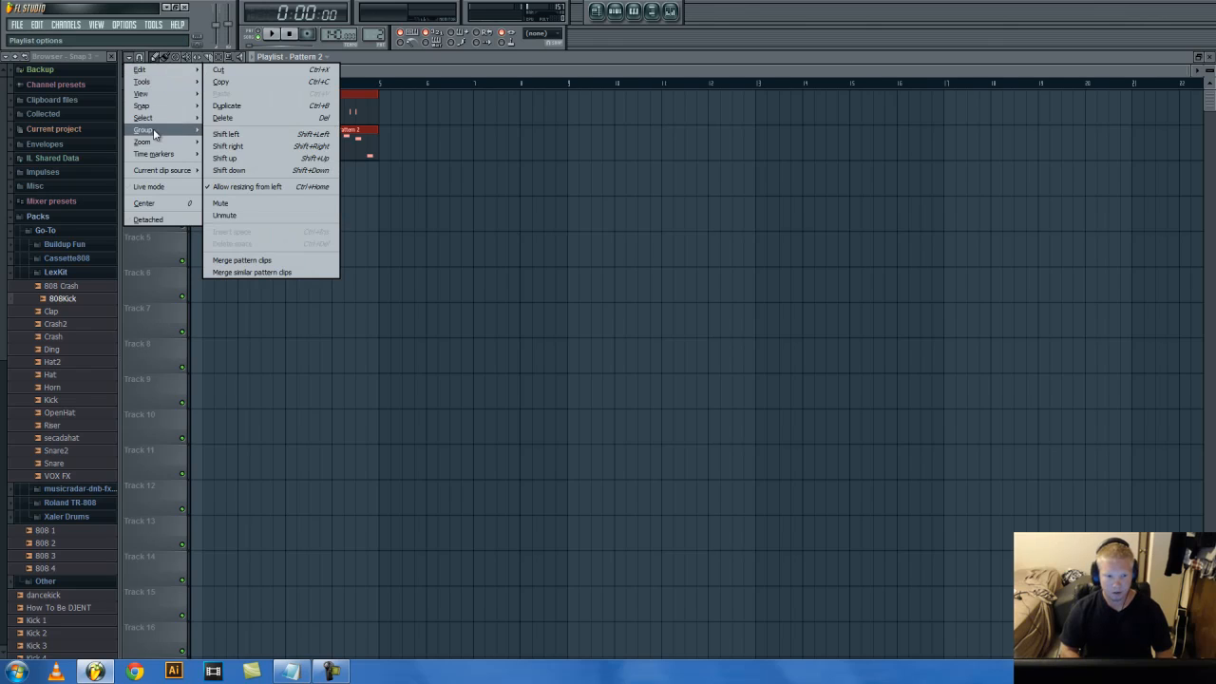
mouse_move(148, 109)
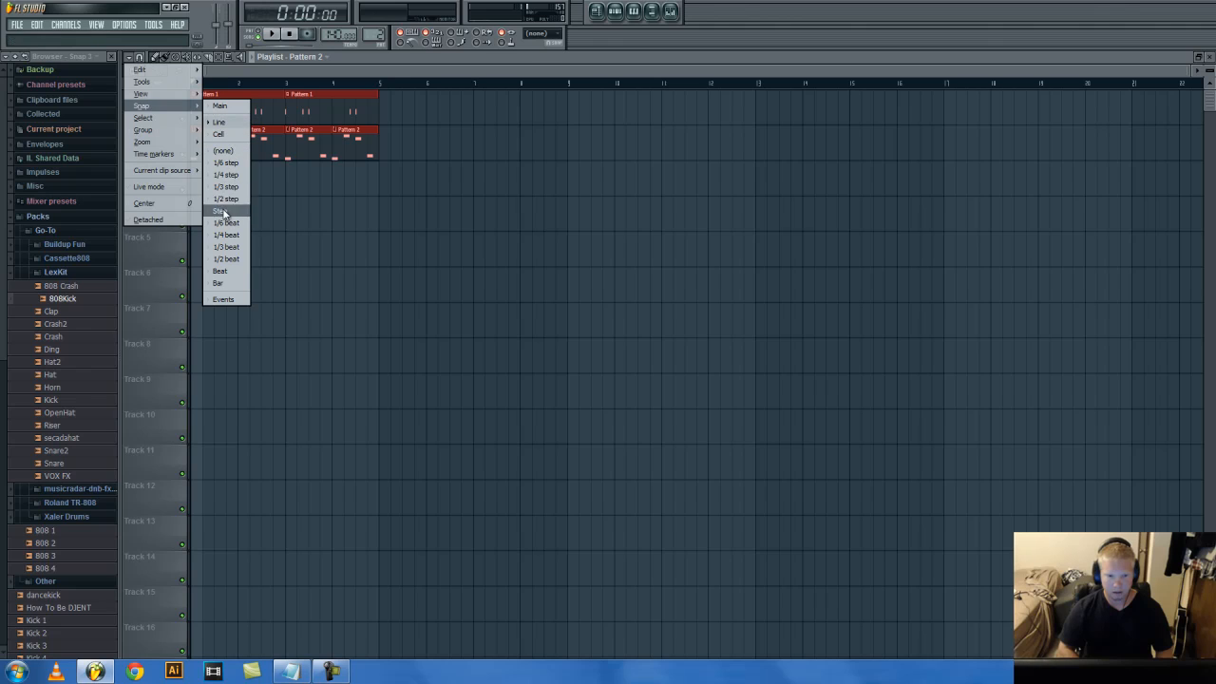
left_click(226, 154)
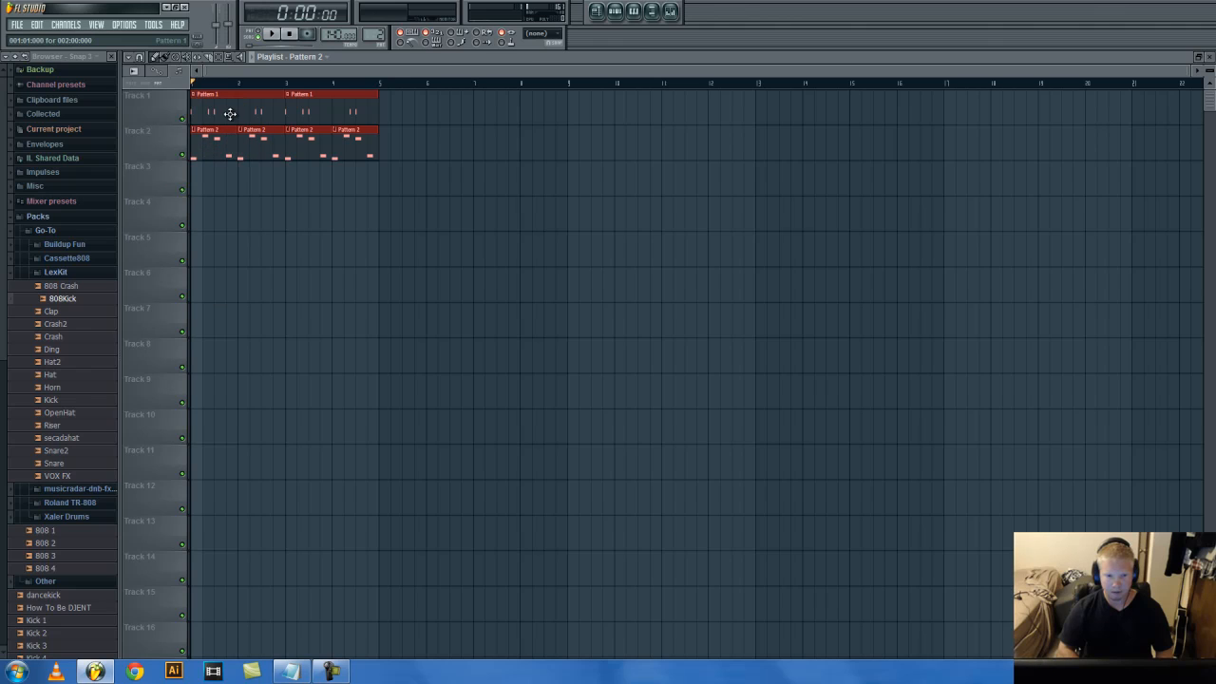
mouse_move(235, 113)
left_mouse_down()
mouse_move(332, 114)
mouse_move(224, 127)
left_mouse_up()
Step: Set the playlist snap to Bar and try moving the first Pattern 1 clip on Track 1
left_click(129, 57)
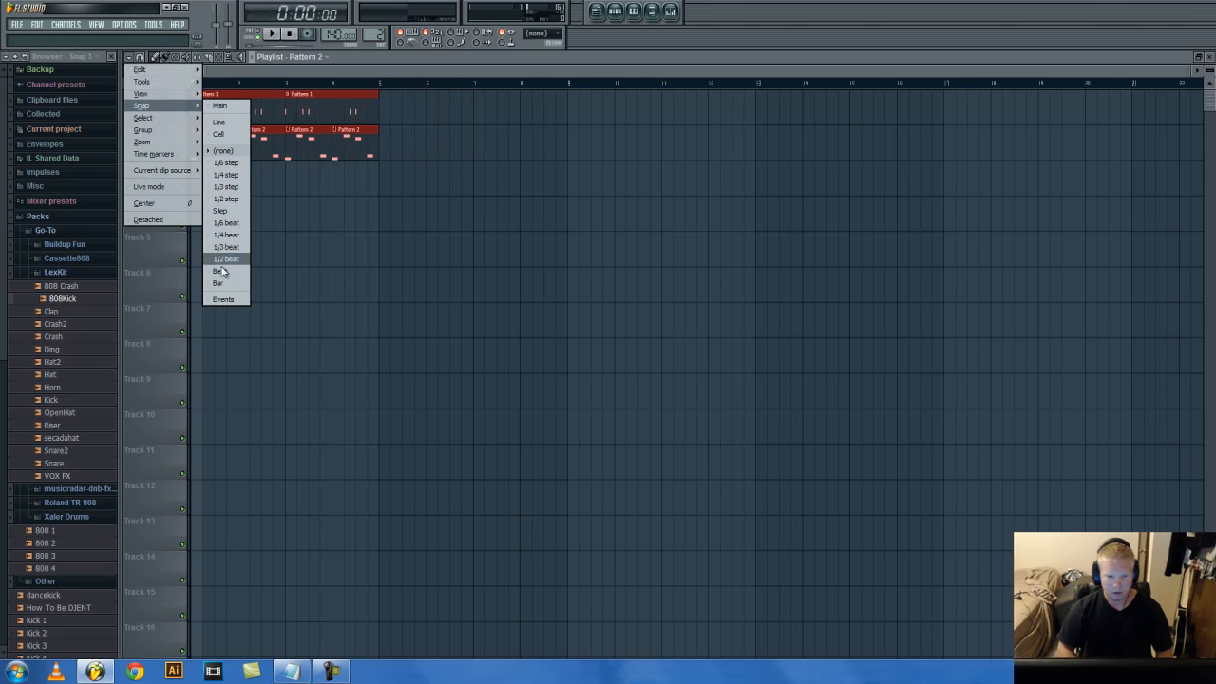
left_click(219, 284)
mouse_move(228, 110)
left_mouse_down()
mouse_move(561, 110)
mouse_move(229, 110)
left_mouse_up()
Step: Set the playlist snap back to Line
left_click(129, 57)
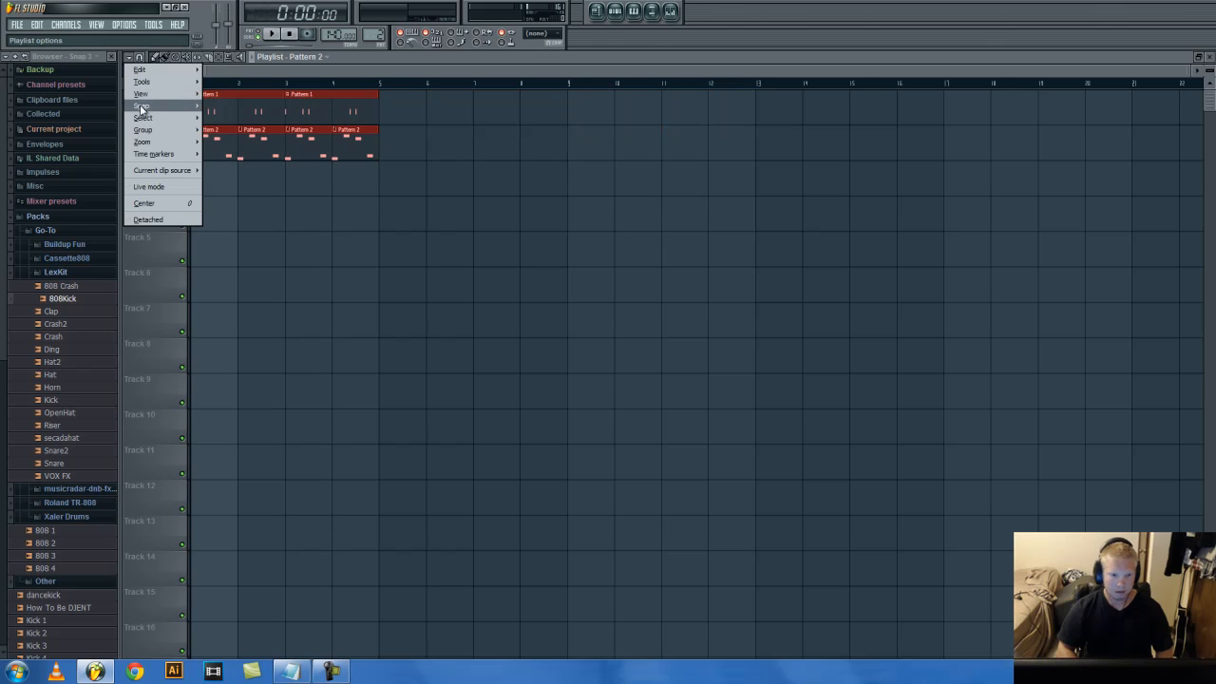
mouse_move(145, 111)
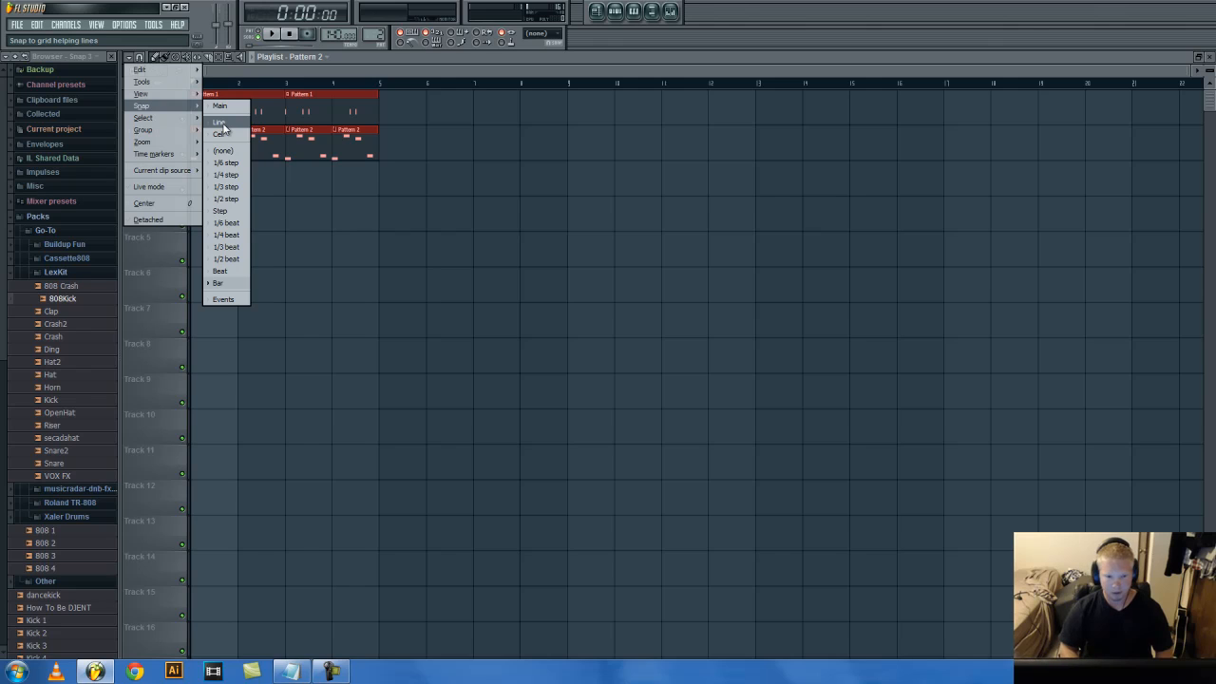
left_click(223, 127)
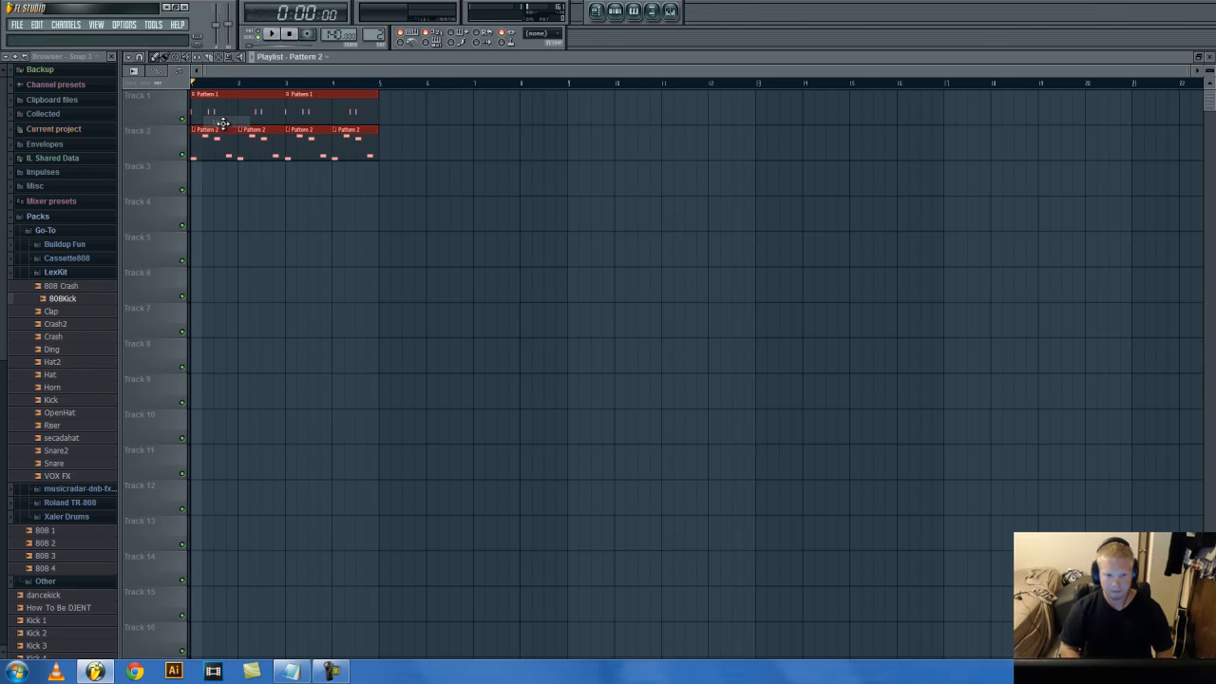
Step: Open the FL Keys piano roll and toggle its keyboard to plain piano keys and back to labelled note names
left_click(615, 11)
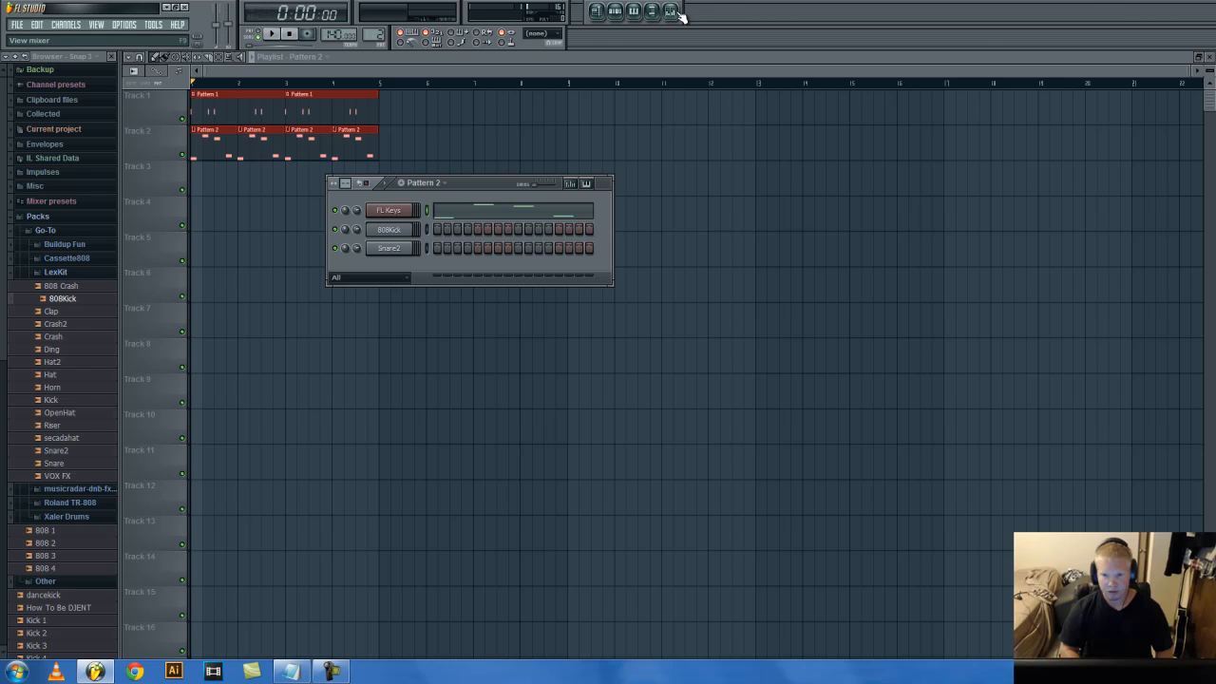
left_click(634, 12)
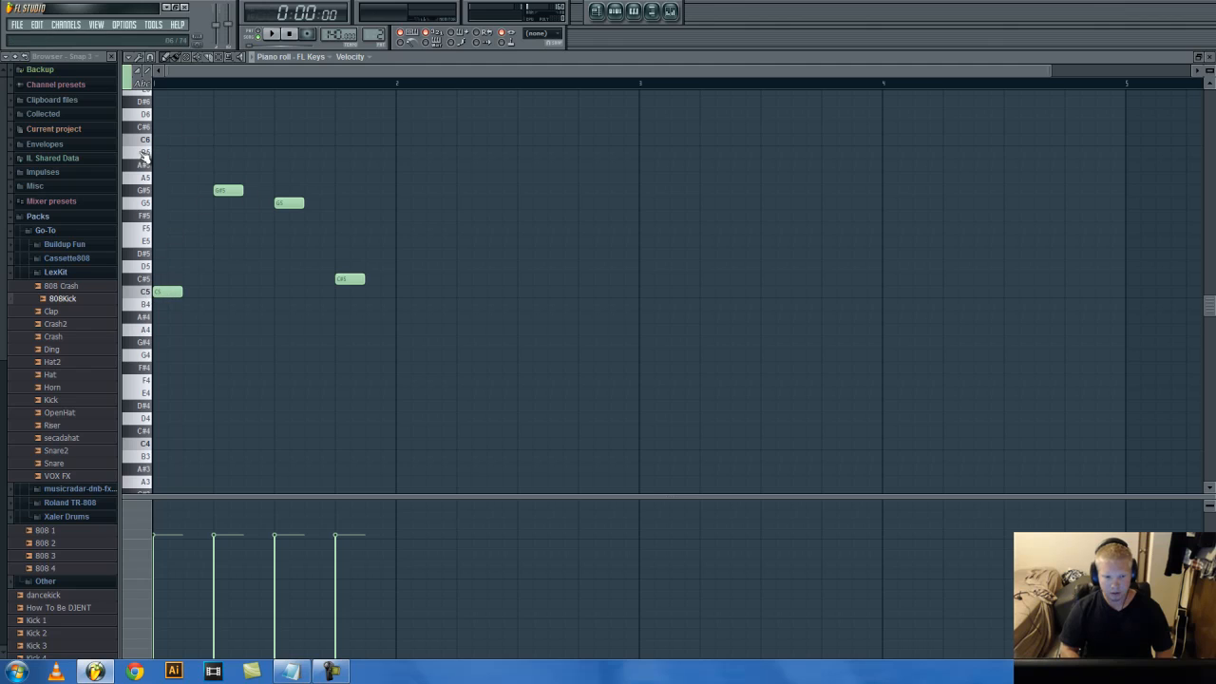
left_click(146, 85)
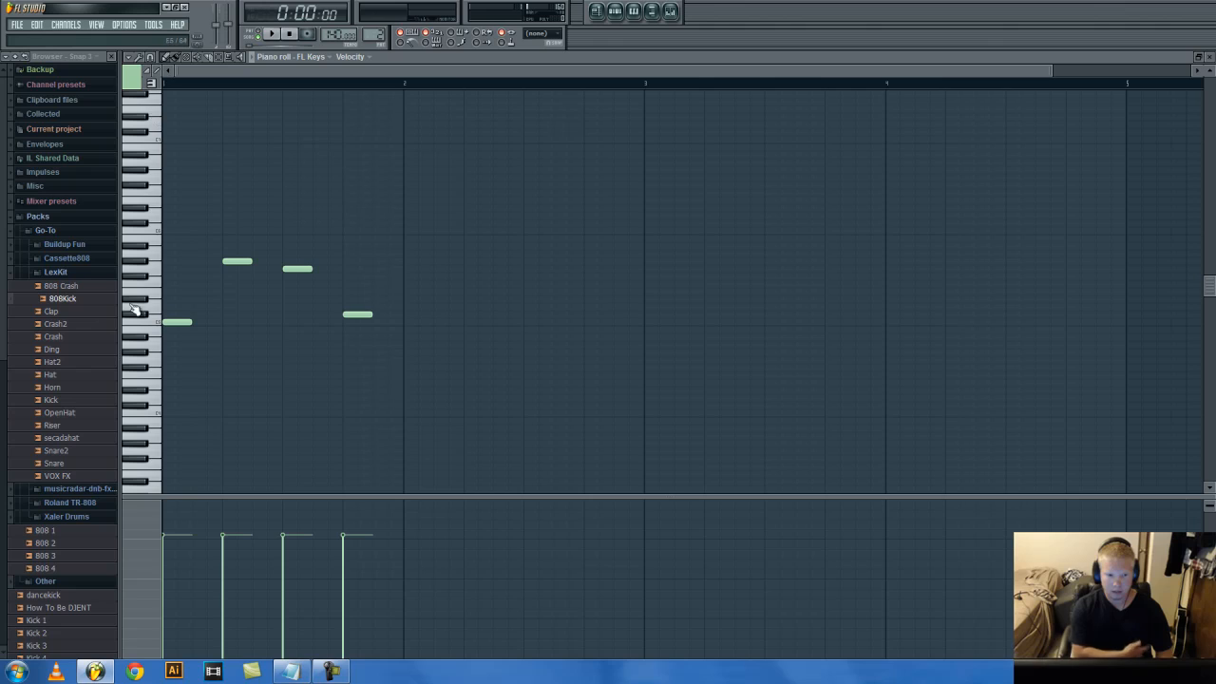
left_click(149, 84)
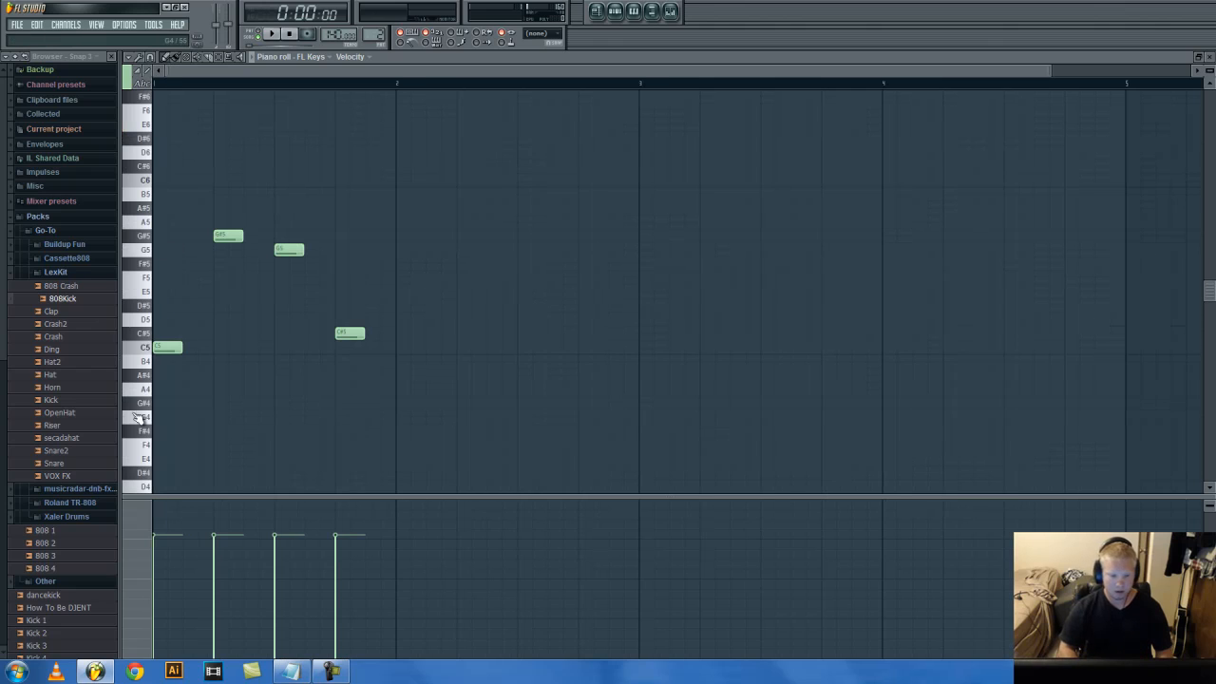
Step: Lower the velocities of the G#5 and C#5 notes in the FL Keys piano roll and play the pattern
left_click(351, 55)
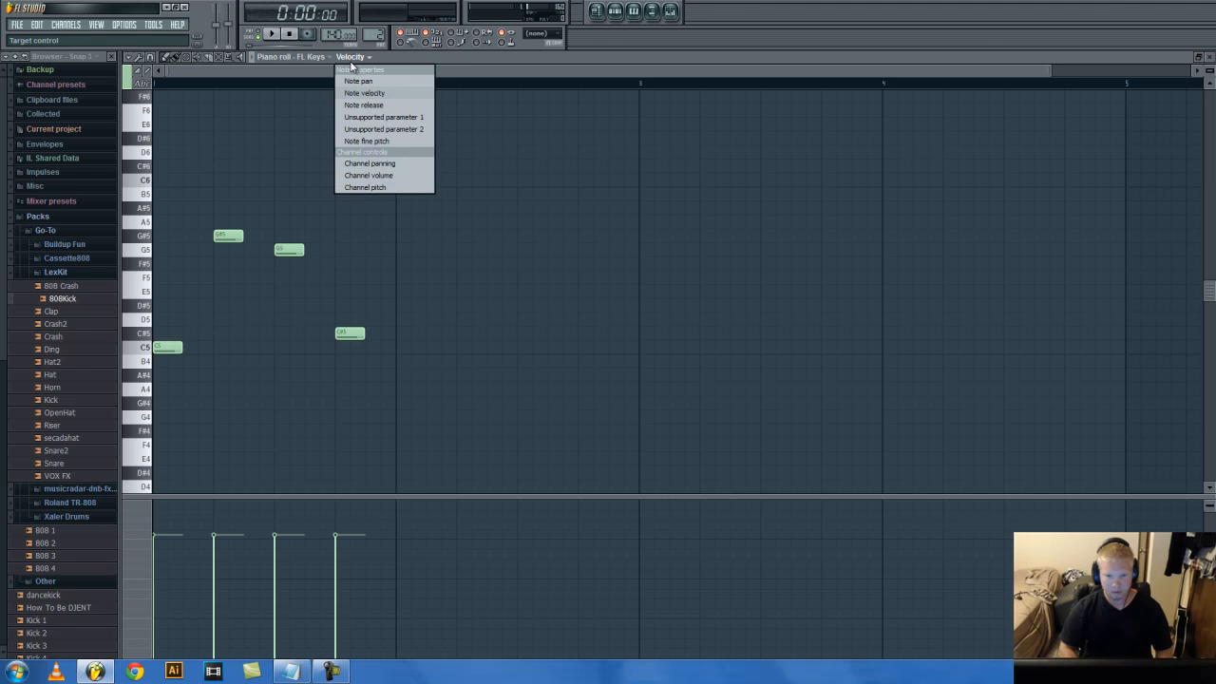
left_click(351, 60)
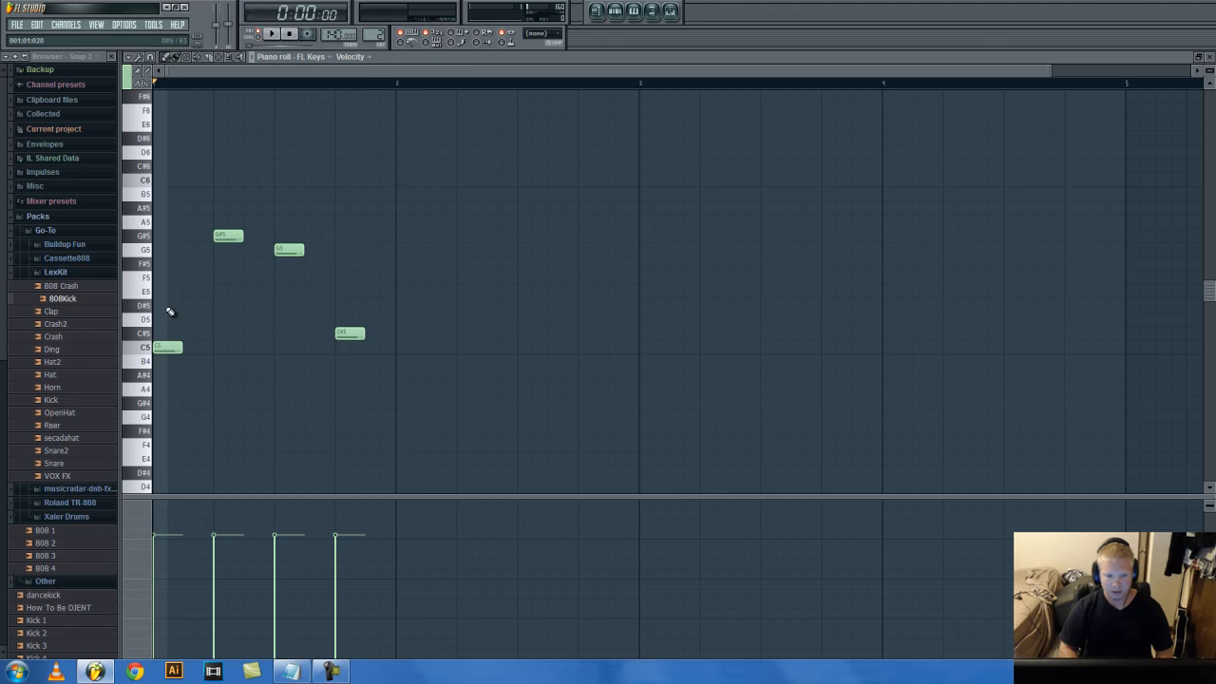
left_click_drag(216, 537, 215, 580)
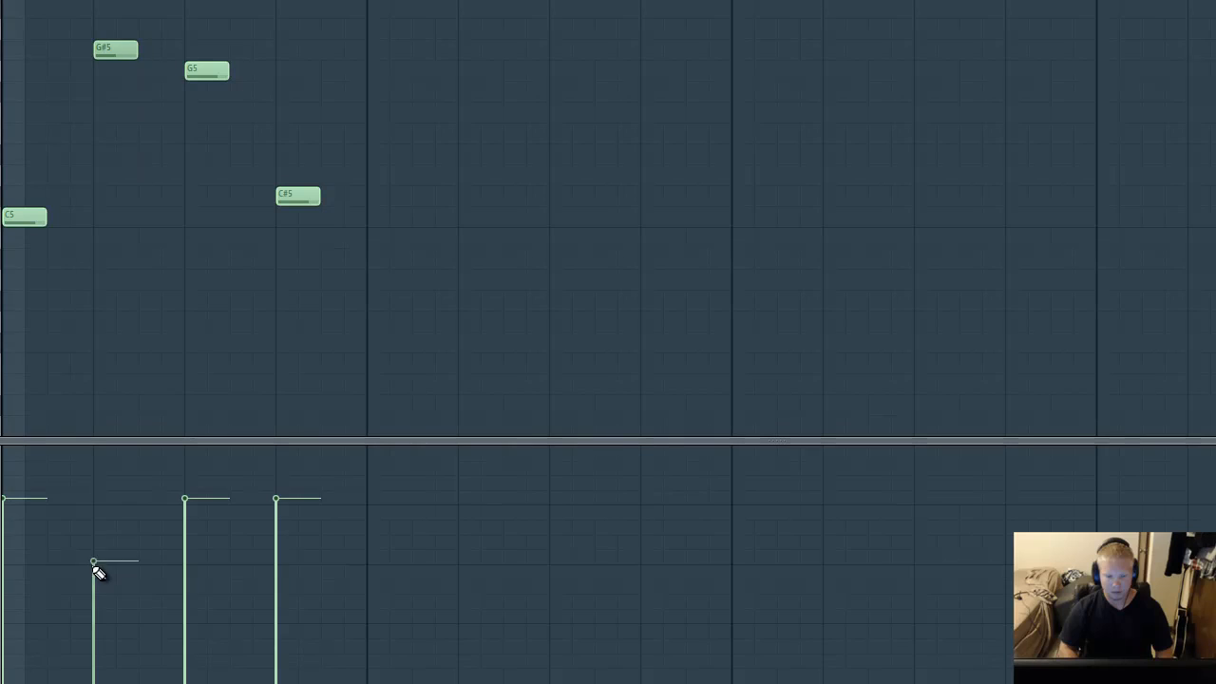
left_click_drag(283, 549, 284, 566)
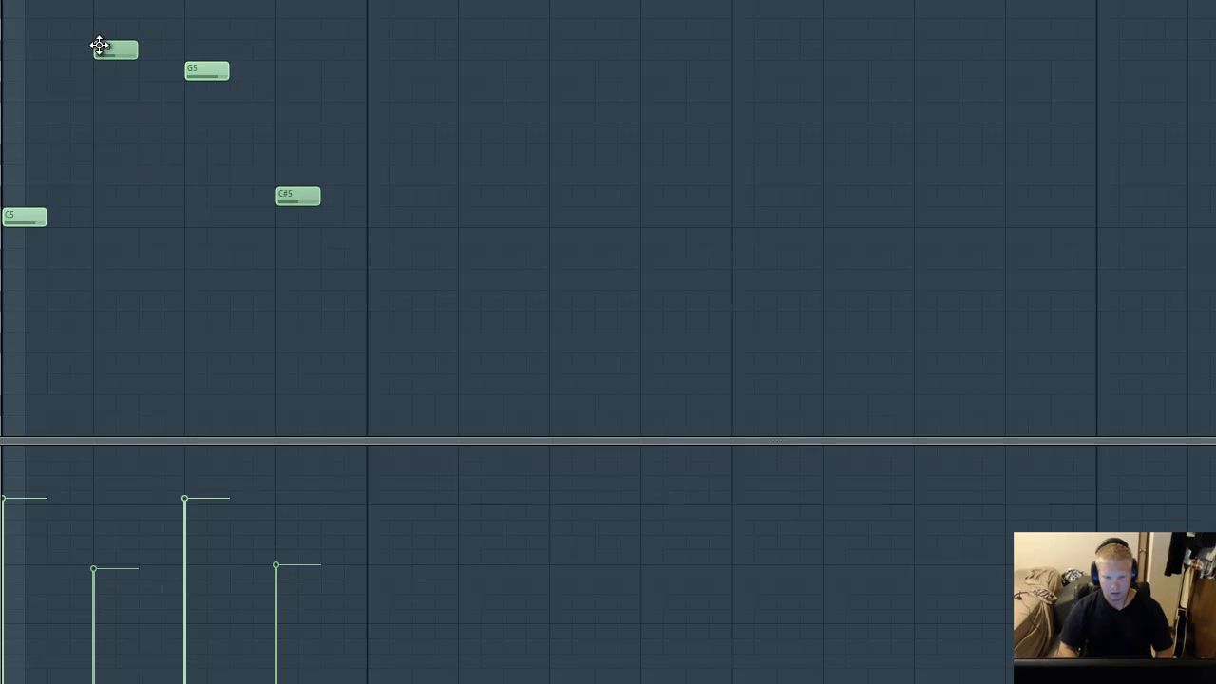
key("space")
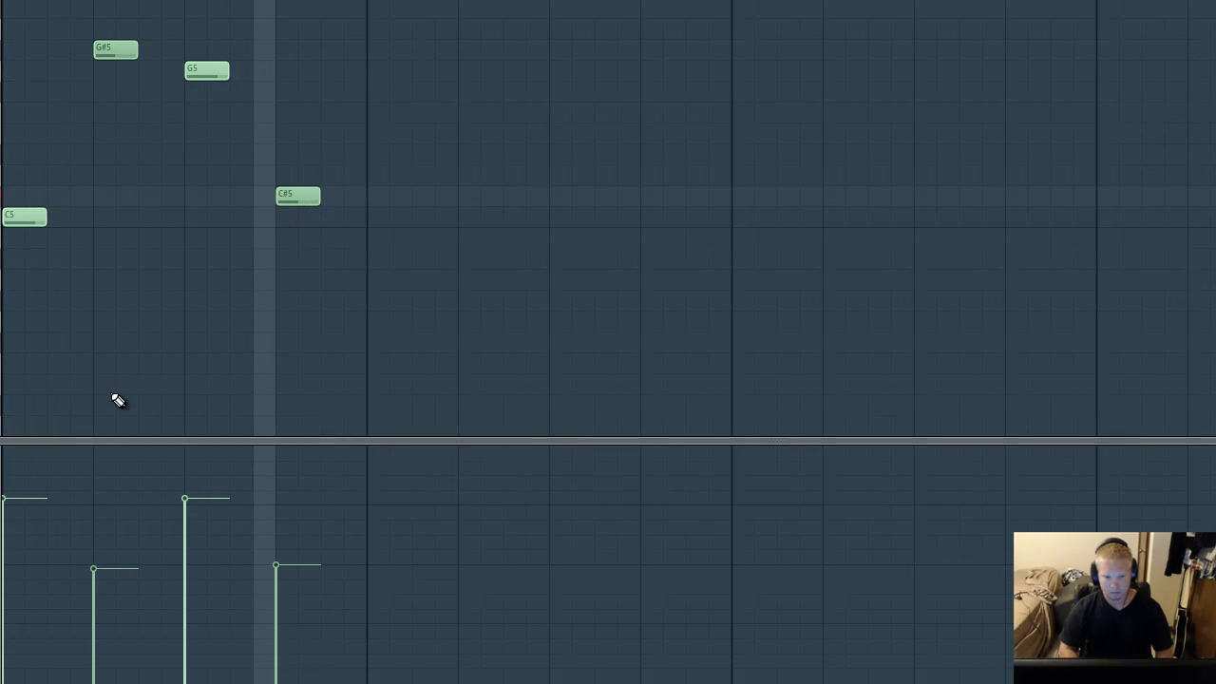
Step: Switch the FL Keys note properties to Note pan, offset the pan of the G#5 and C#5 notes, and play the pattern
left_click(179, 86)
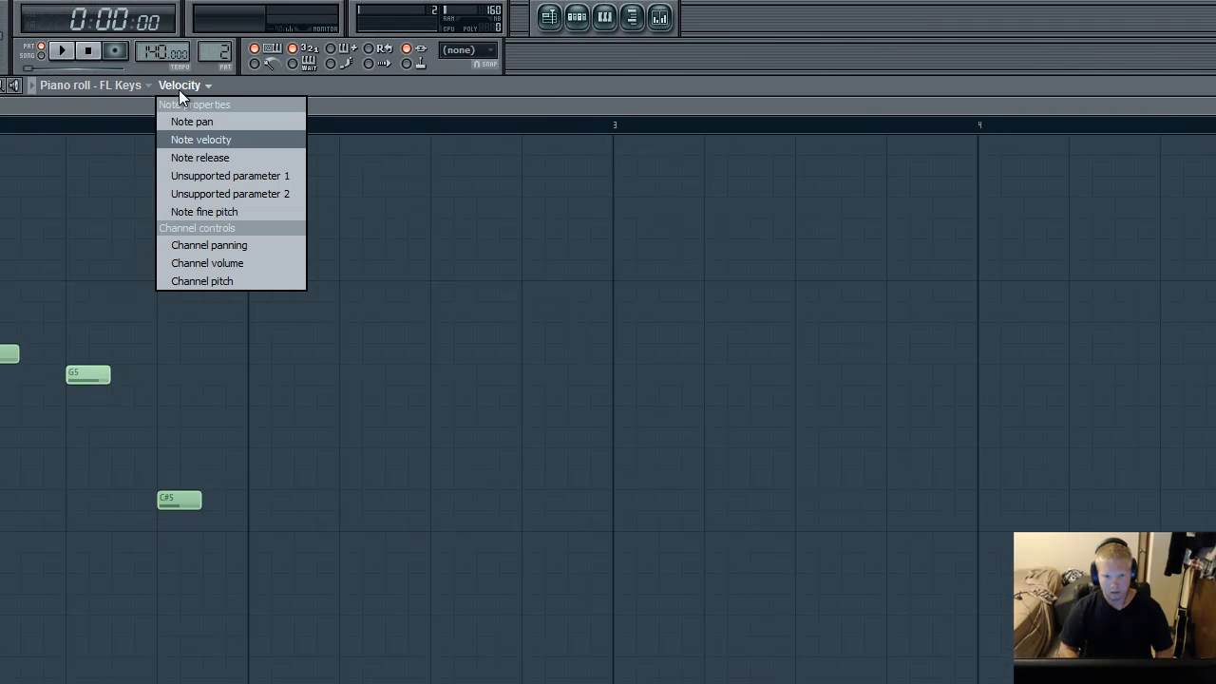
left_click(192, 122)
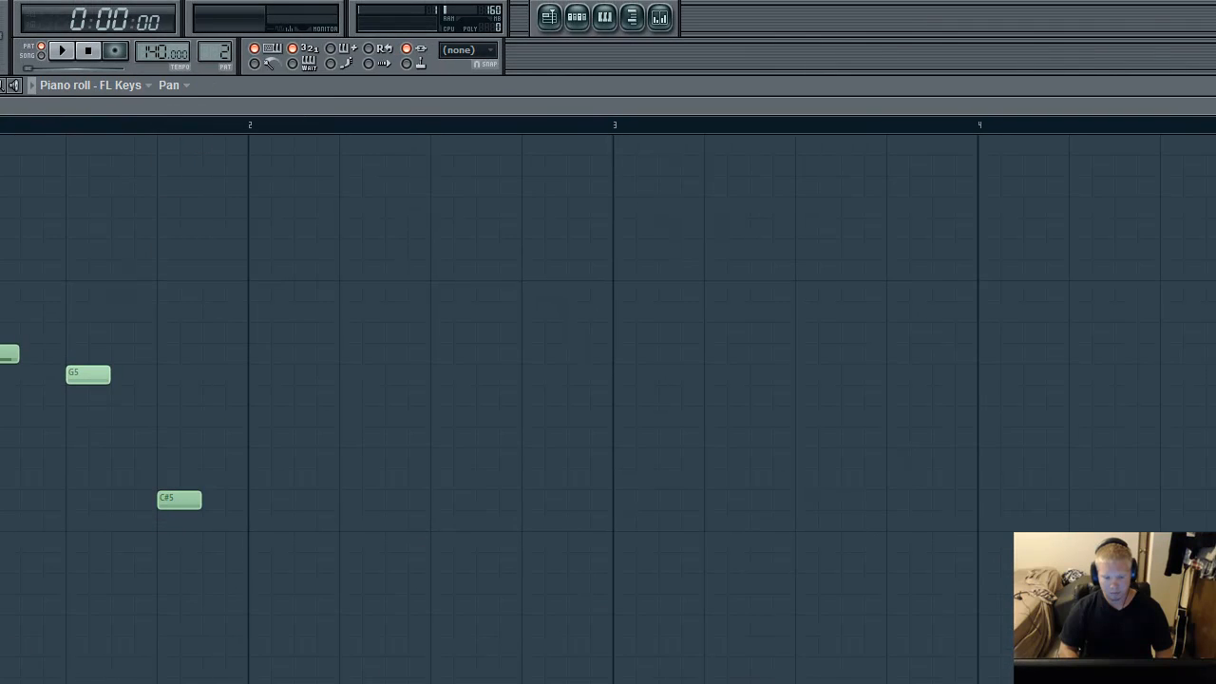
key("space")
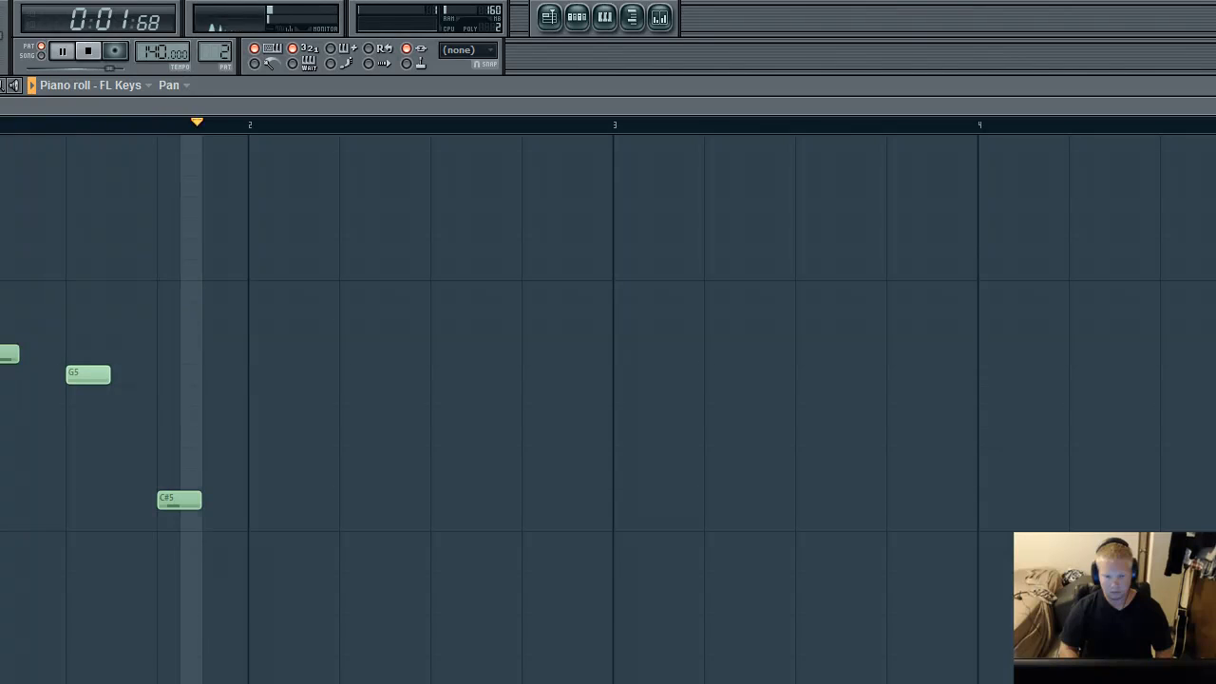
key("space")
Step: Switch the note properties to Note fine pitch, audition a detuned G#5 note, and return its fine pitch to centre
left_click(175, 84)
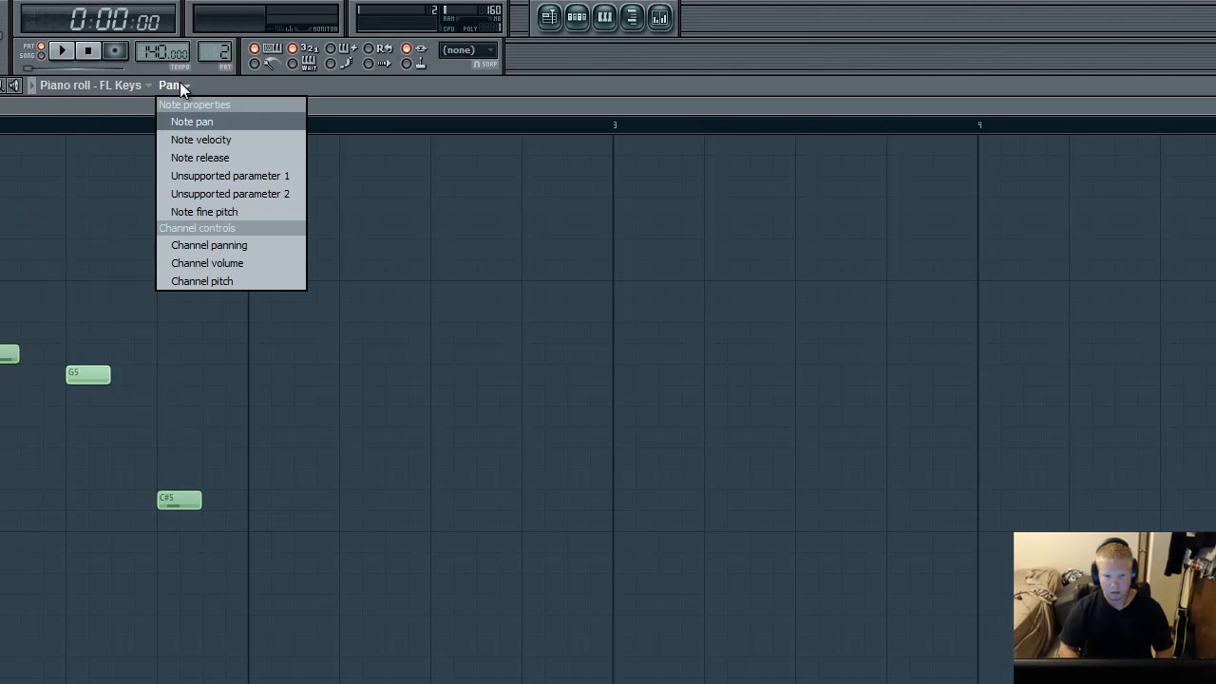
left_click(217, 209)
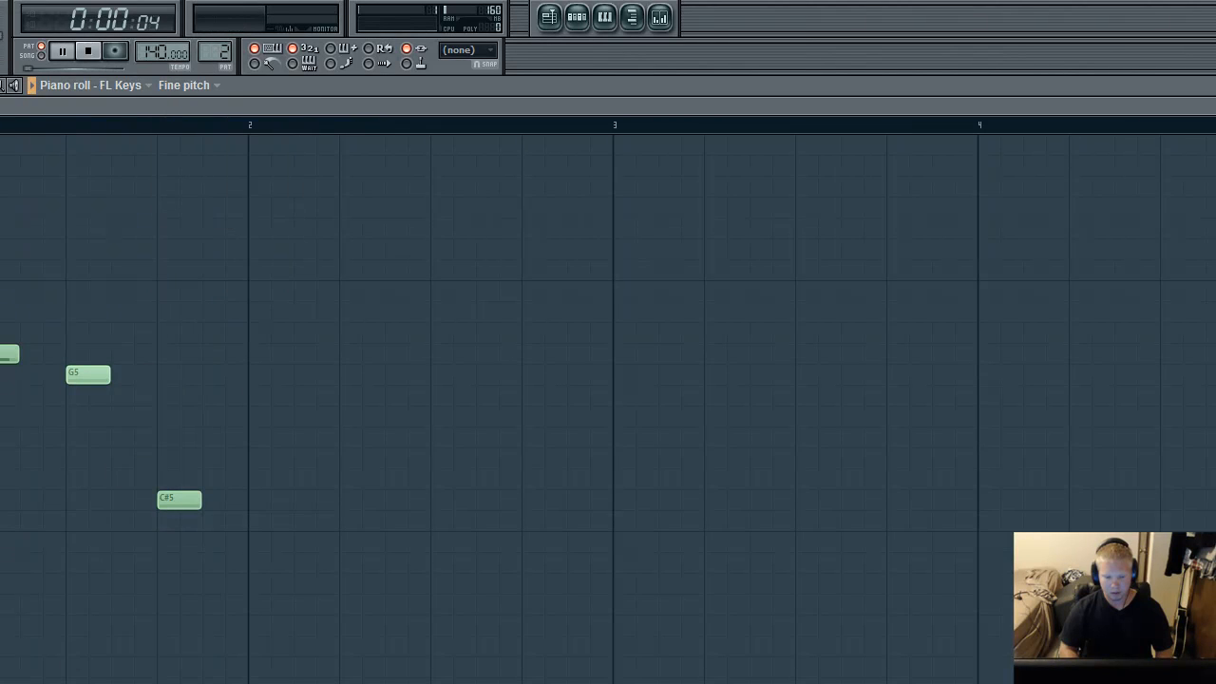
key("space")
left_click_drag(73, 506, 69, 570)
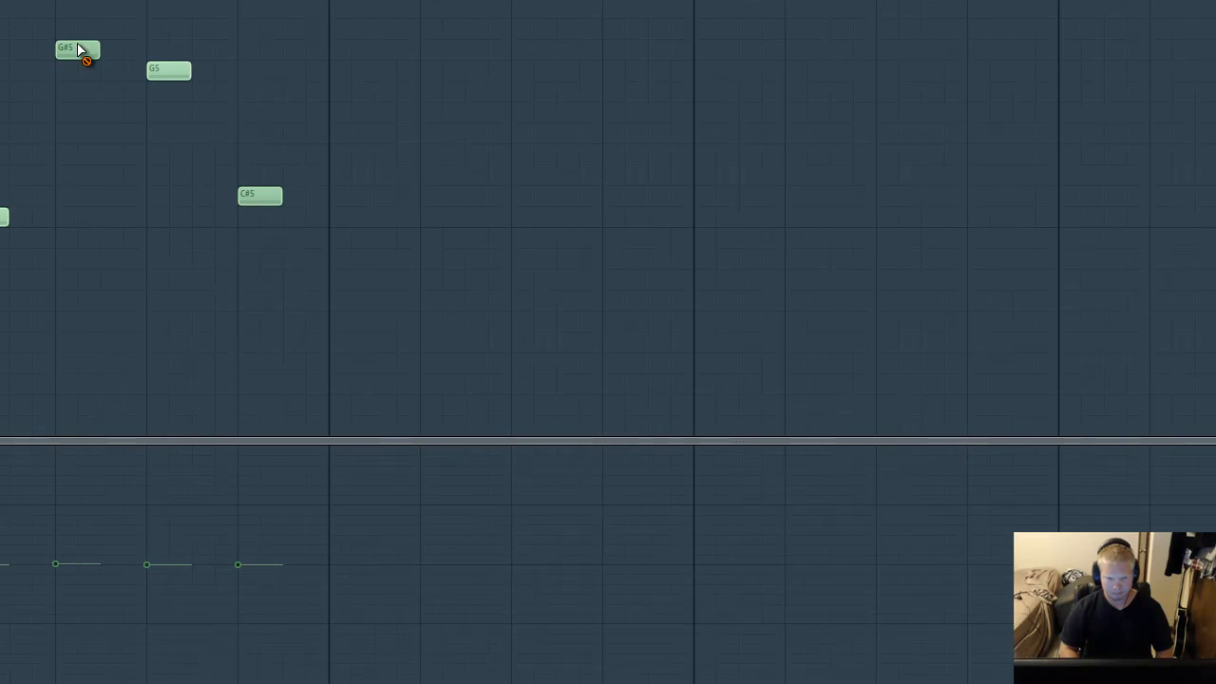
left_click_drag(81, 52, 55, 60)
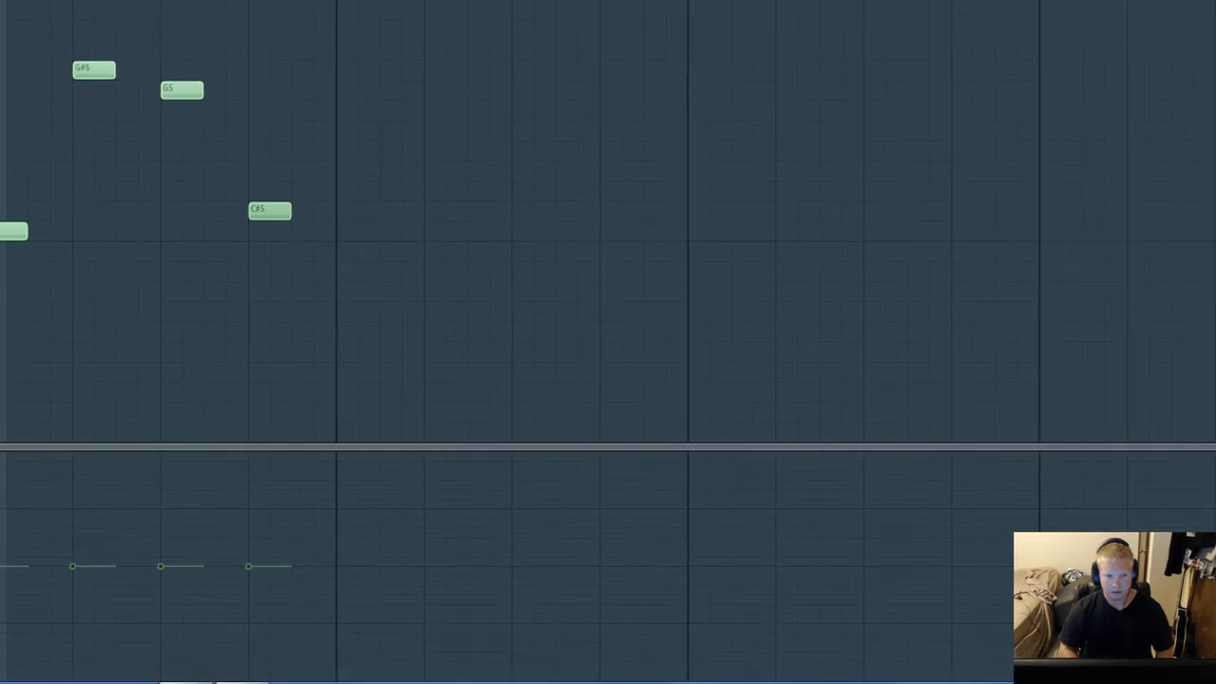
left_click(129, 57)
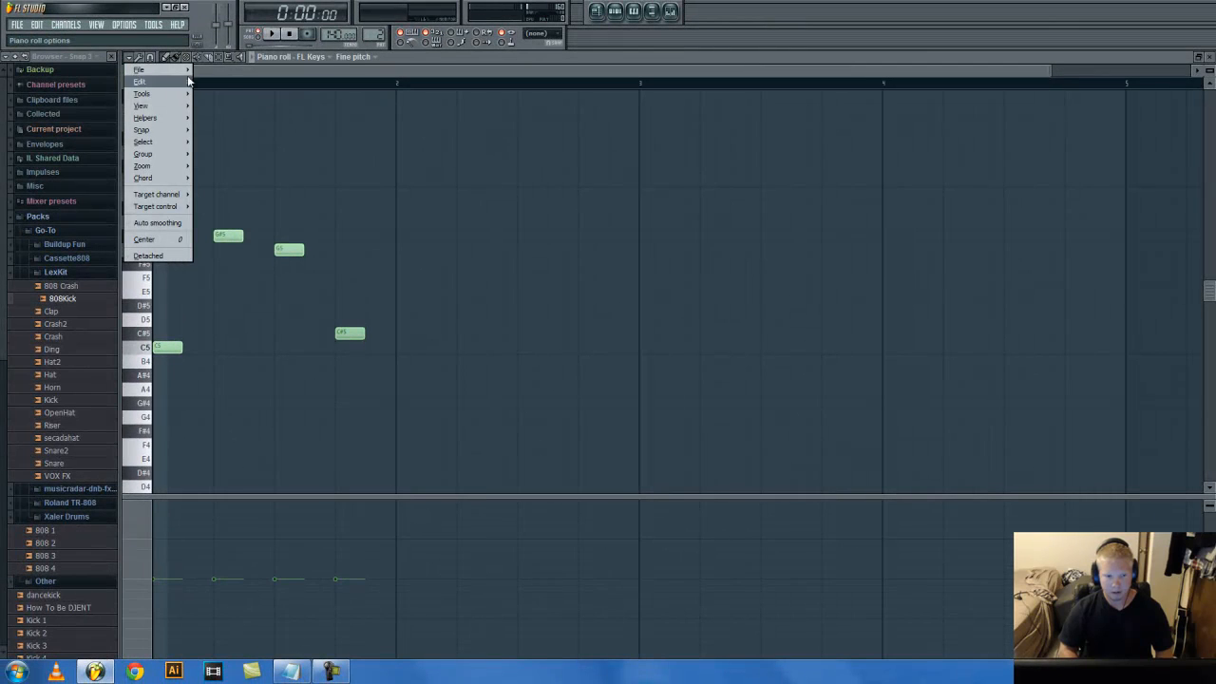
mouse_move(181, 70)
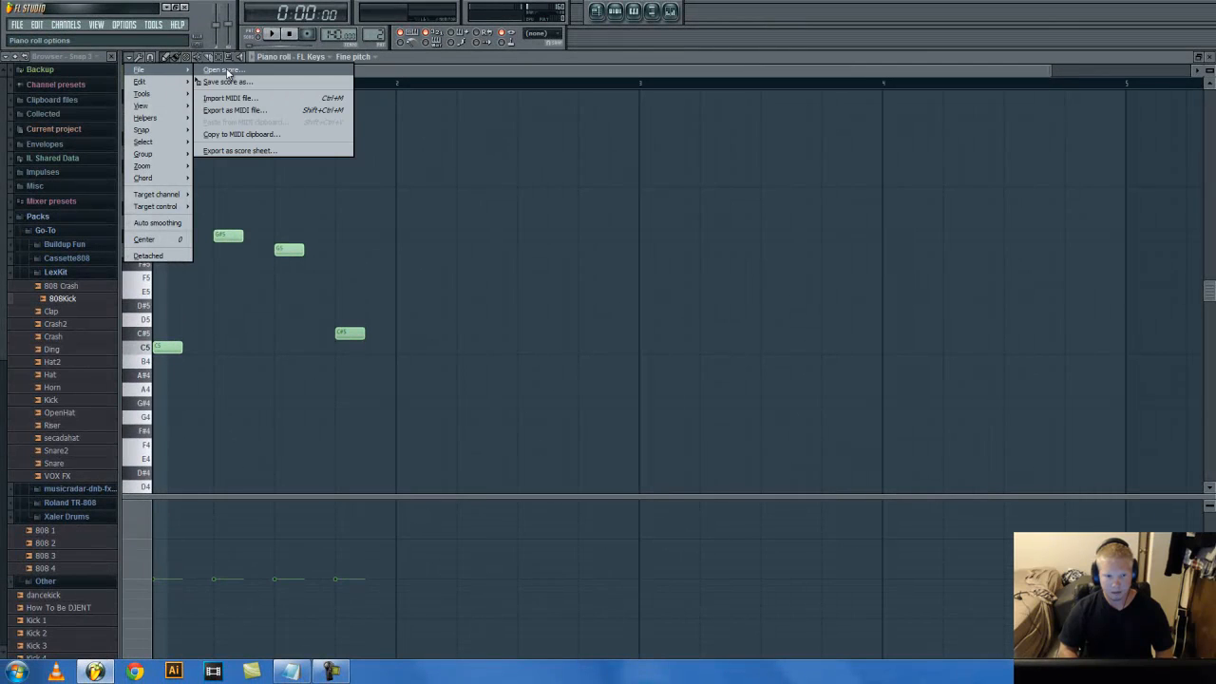
left_click(390, 76)
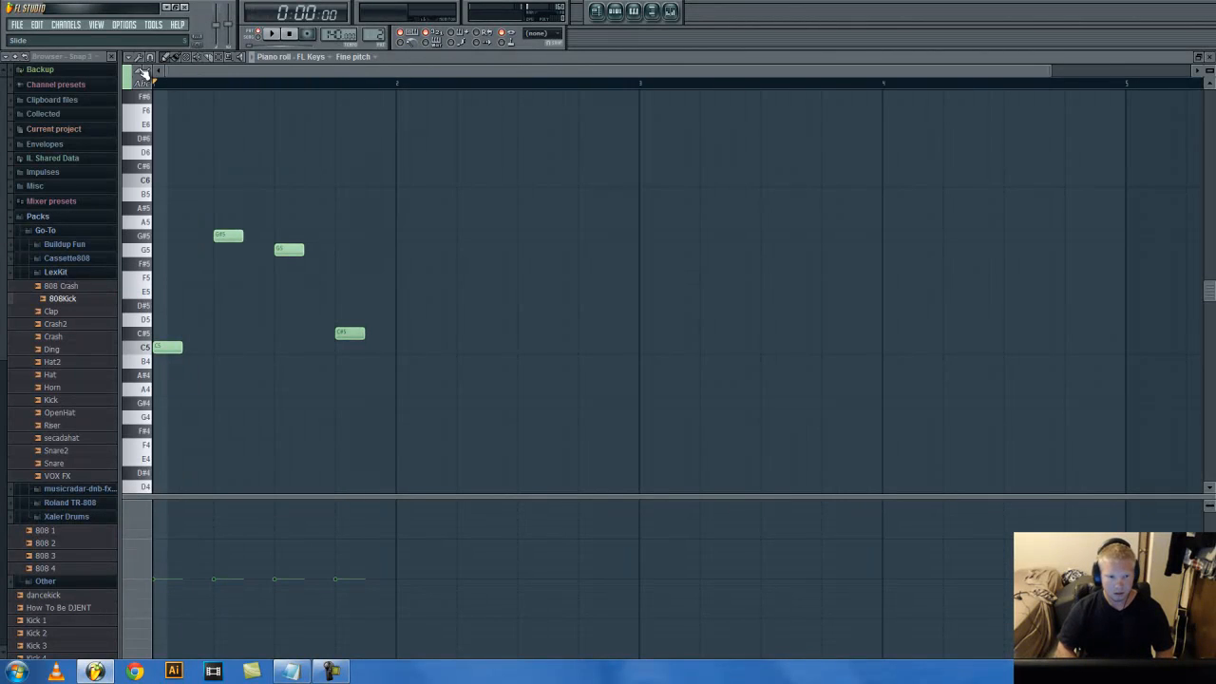
Step: Delete the G#5, G5 and C#5 notes from the FL Keys piano roll, leaving only the C5 note
right_click(228, 236)
right_click(289, 248)
right_click(350, 333)
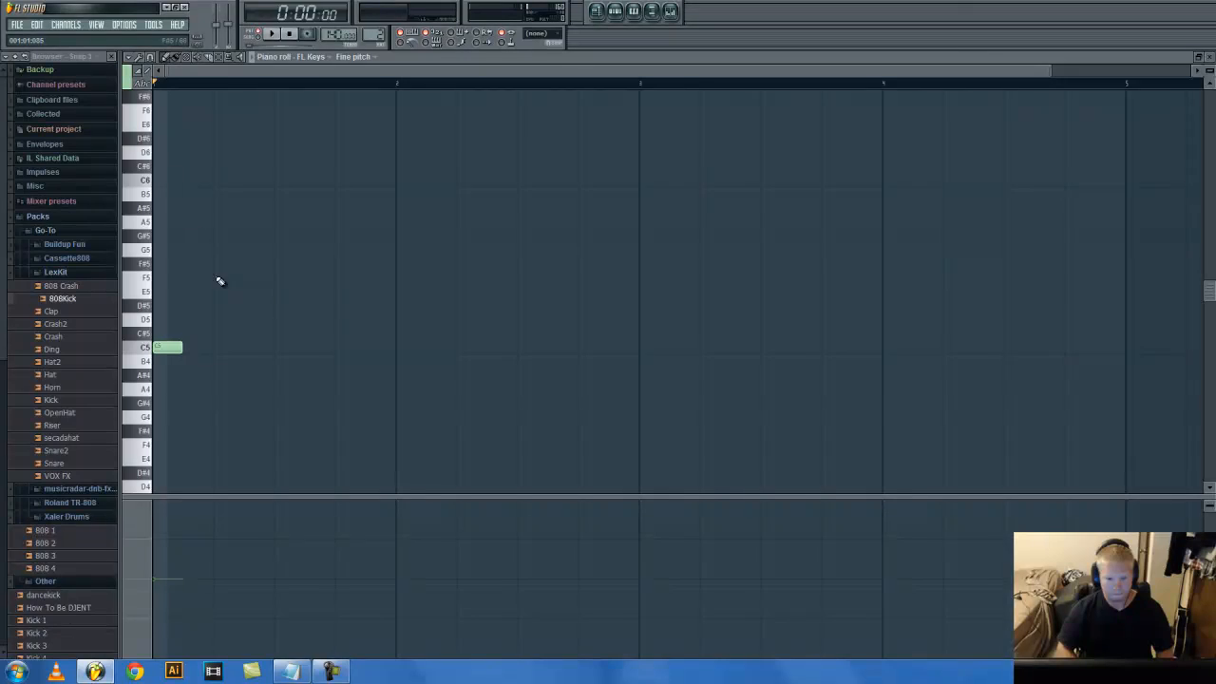
Step: Add a C6 slide note at the start, stretch both it and the C5 note to one bar, and play the slide
left_click(163, 180)
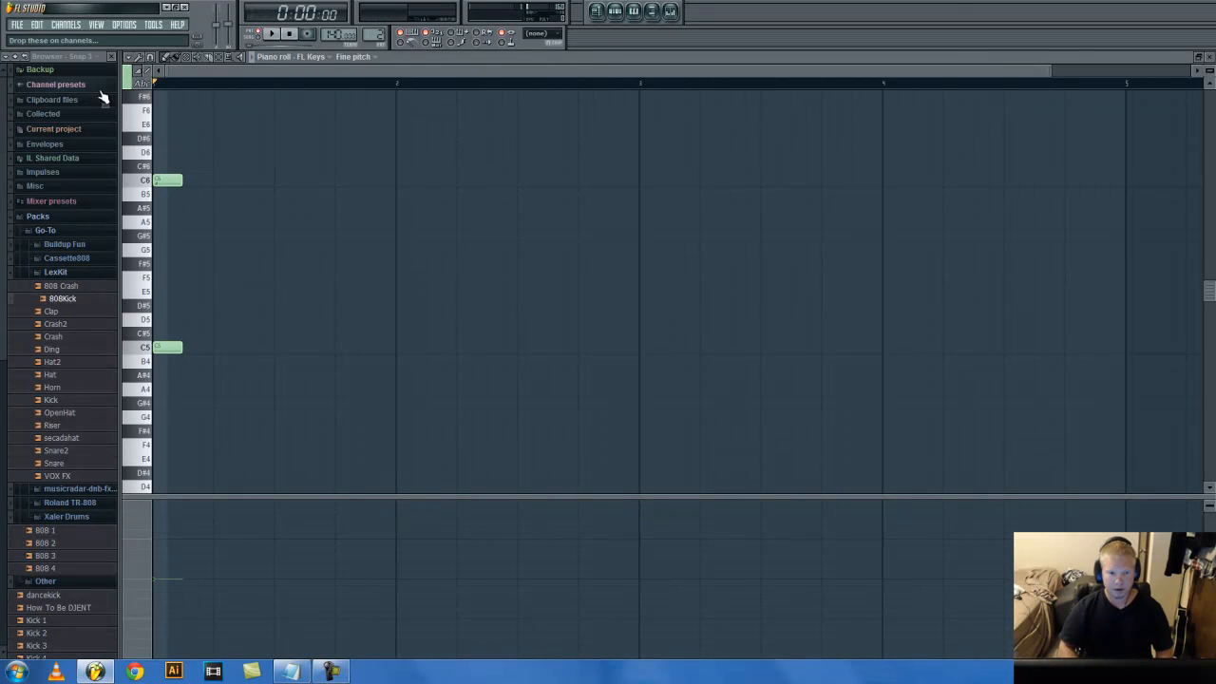
left_click_drag(181, 181, 394, 181)
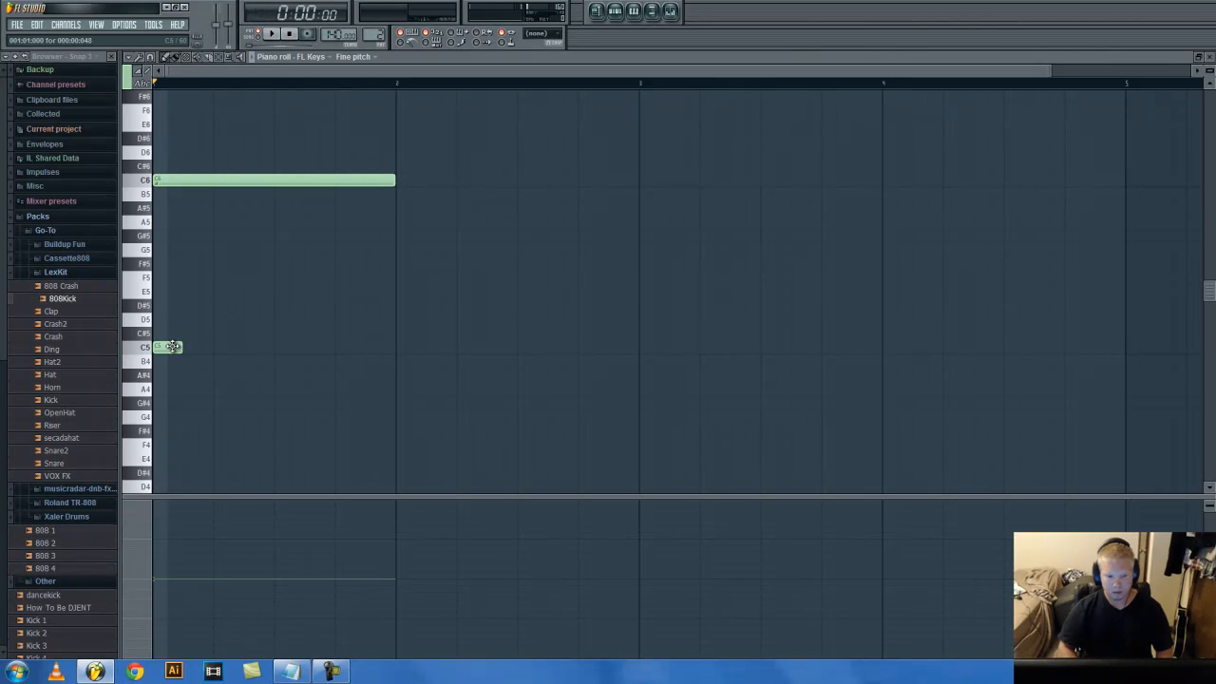
left_click_drag(181, 347, 389, 344)
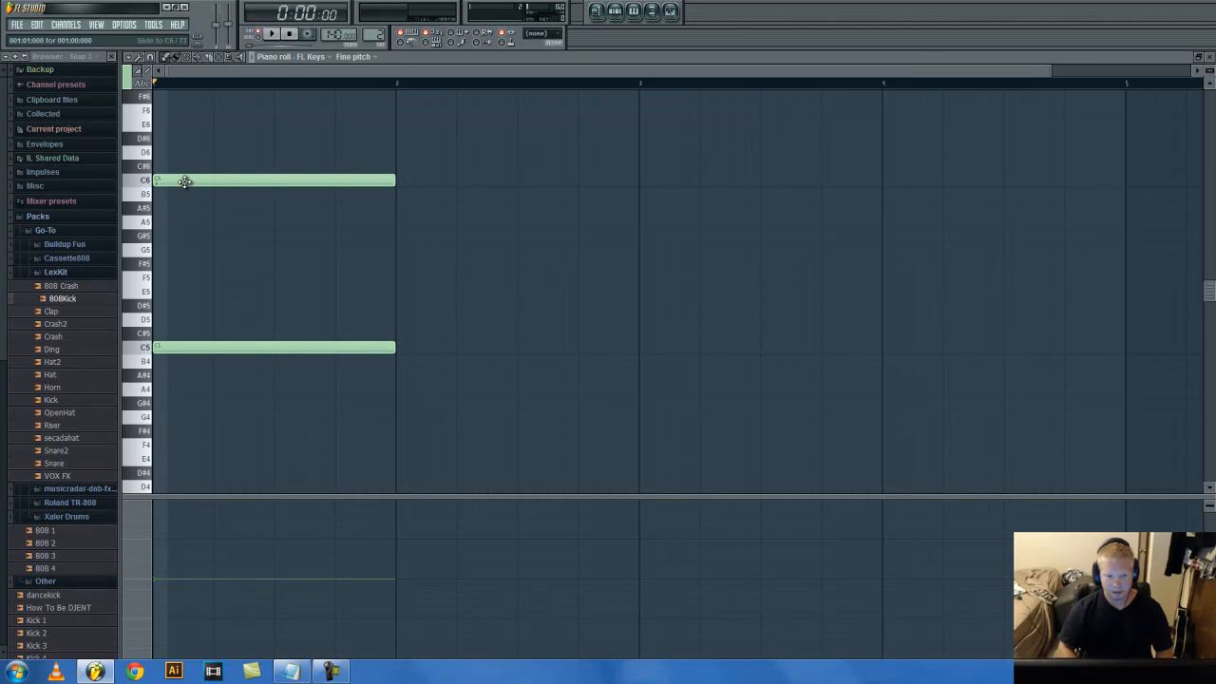
left_click(272, 34)
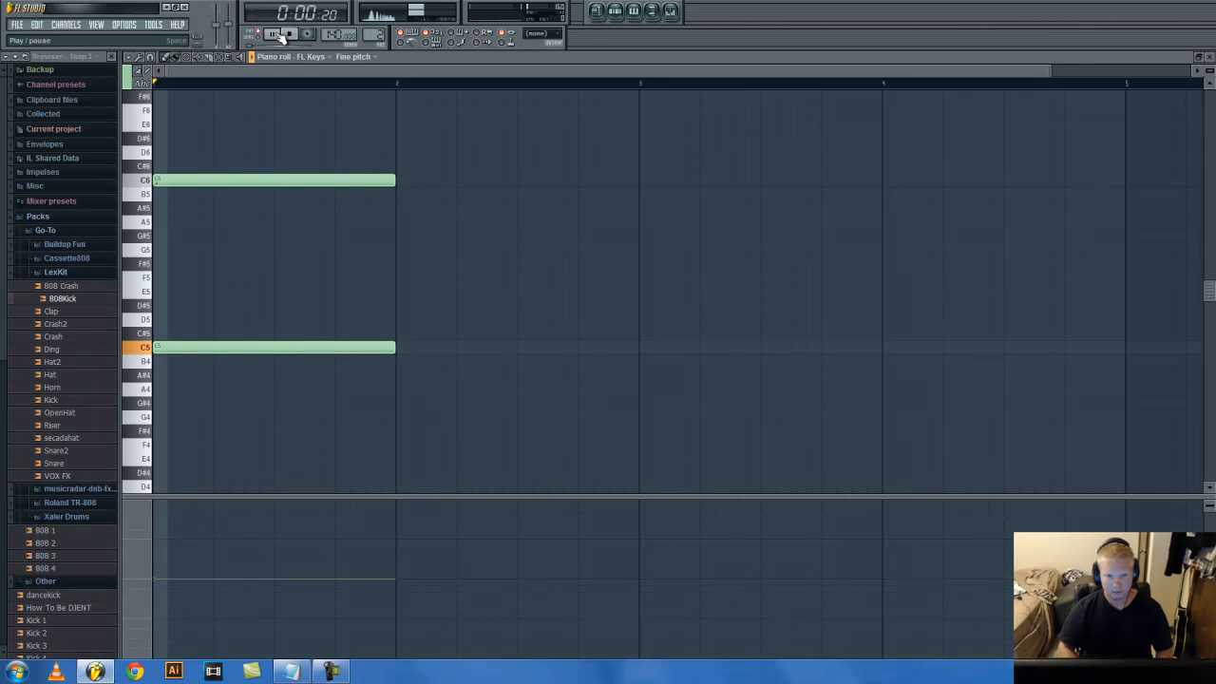
left_click(291, 36)
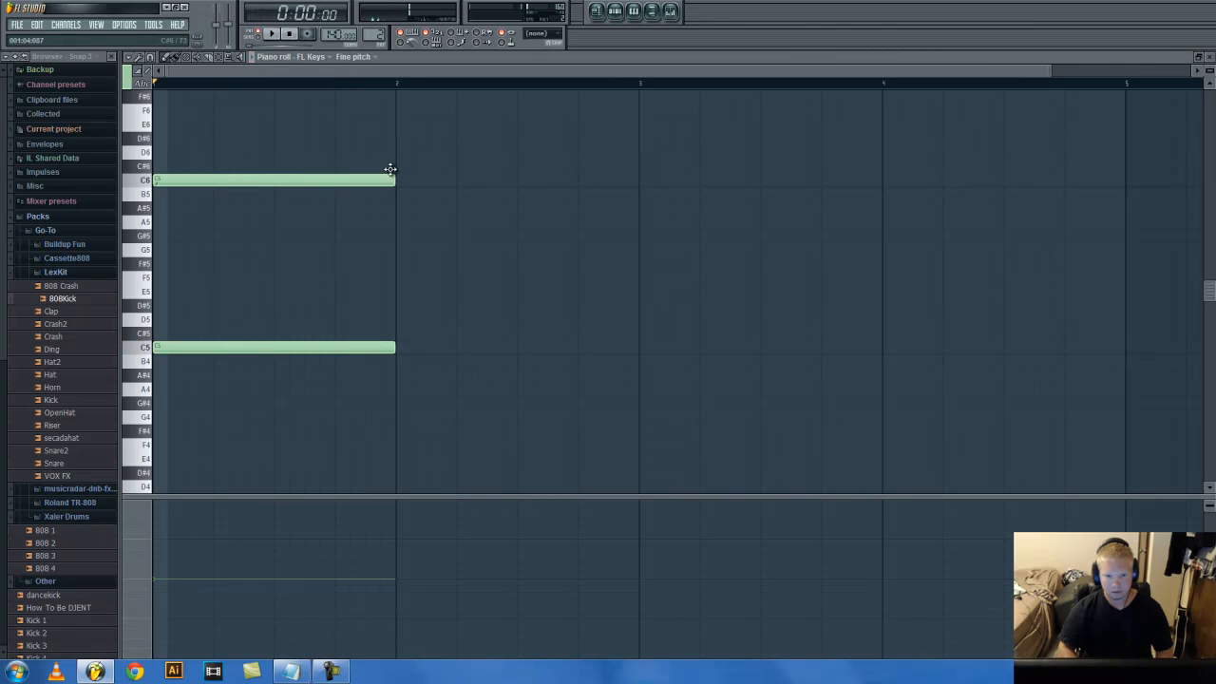
Step: Shorten the C6 slide note to half a bar and play the pattern to hear the faster slide
left_click_drag(394, 179, 271, 178)
left_click(264, 170)
right_click(264, 170)
left_click(262, 36)
left_click(271, 35)
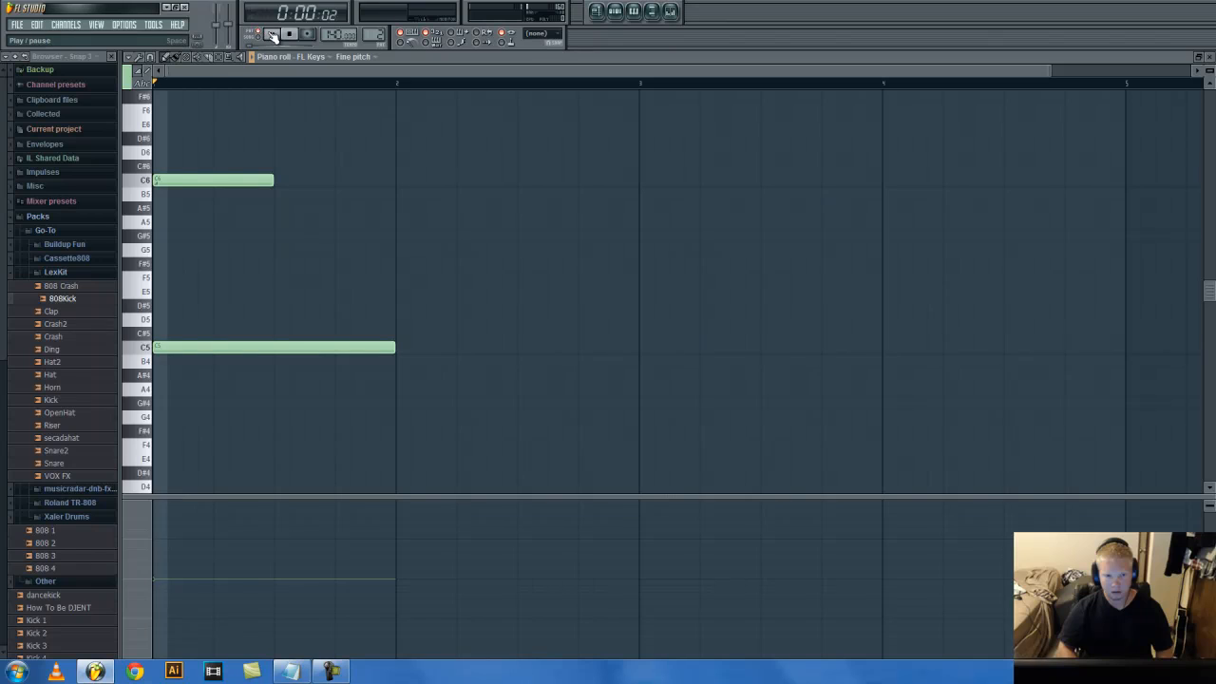
left_click(292, 35)
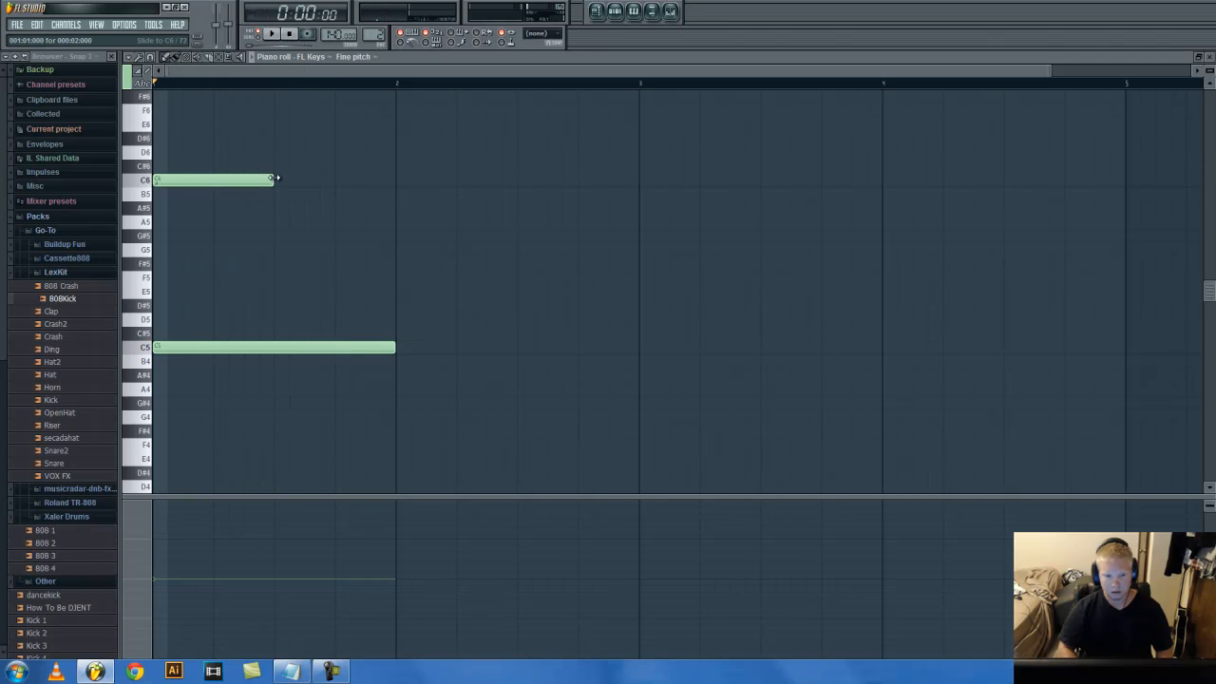
Step: Shorten the C6 slide note further, play the quicker slide, and delete both the C6 and C5 notes
left_click_drag(273, 177, 198, 181)
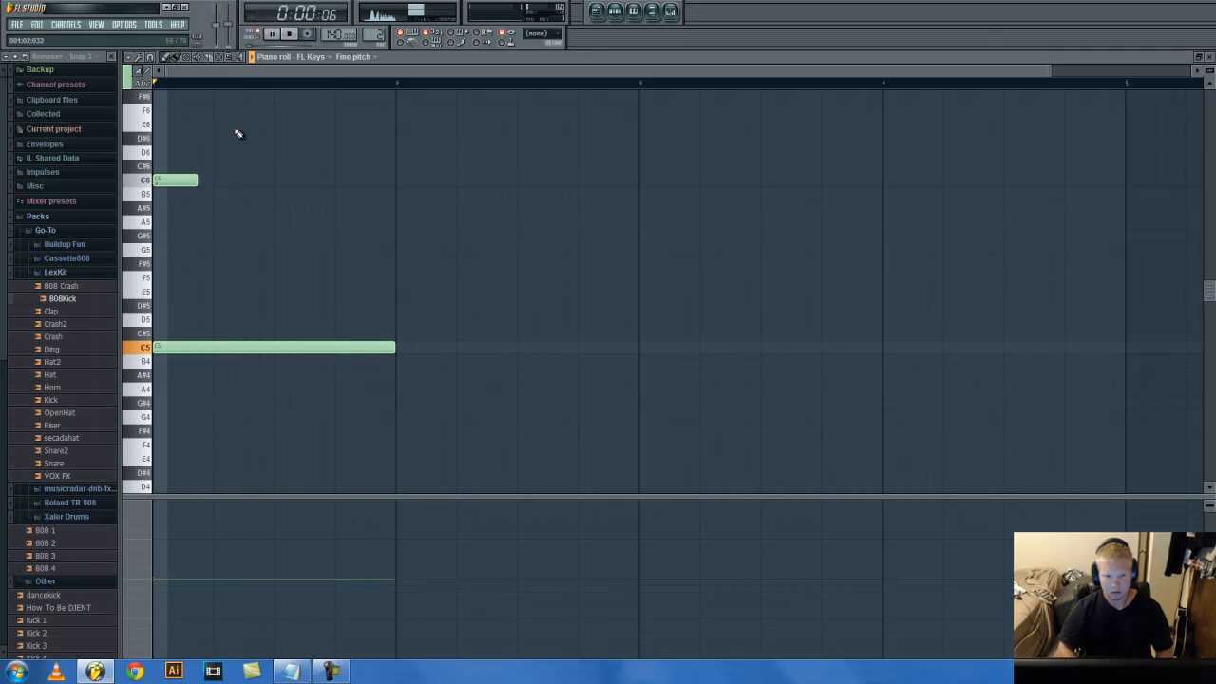
right_click(186, 182)
right_click(226, 348)
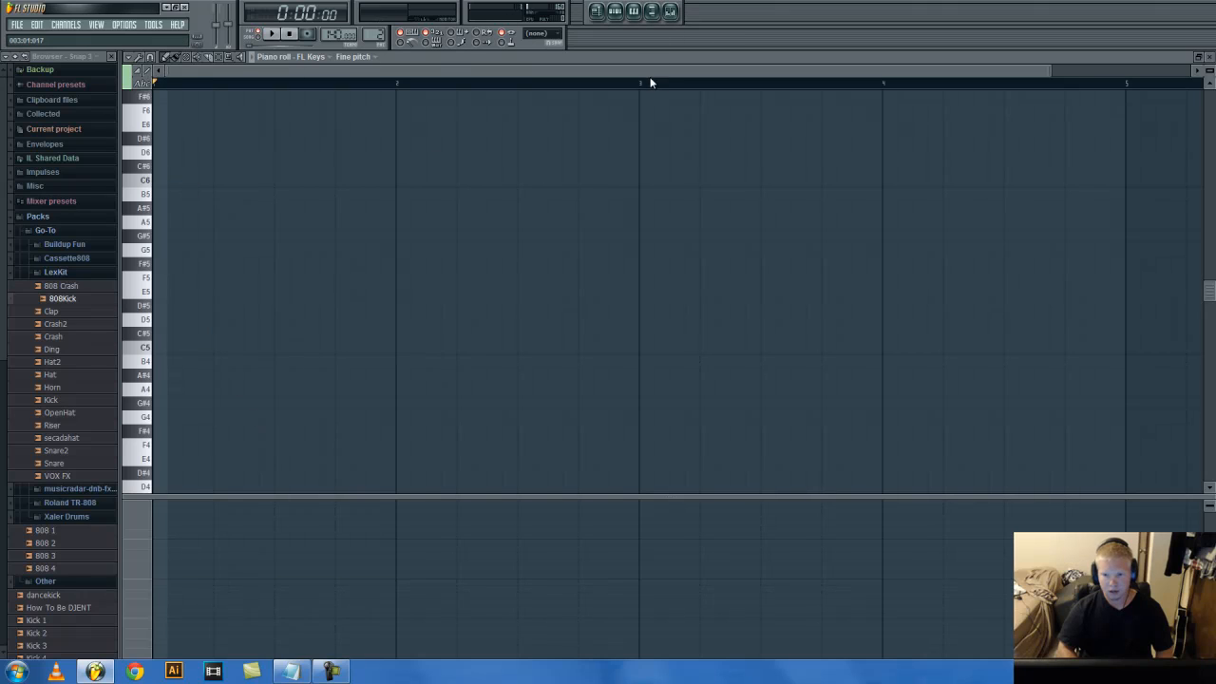
Step: Place short C5, G#5, G5 and C#5 notes on the four beats of bar 1 in the FL Keys piano roll
left_click(670, 11)
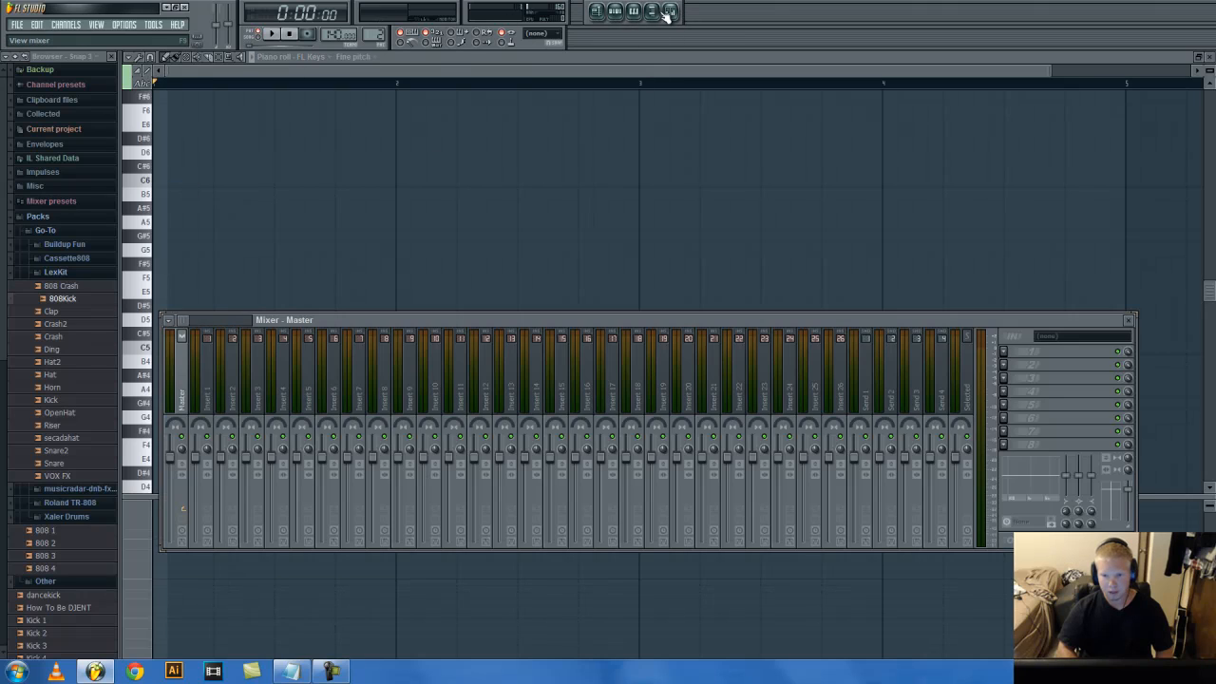
left_click(615, 12)
left_click(390, 211)
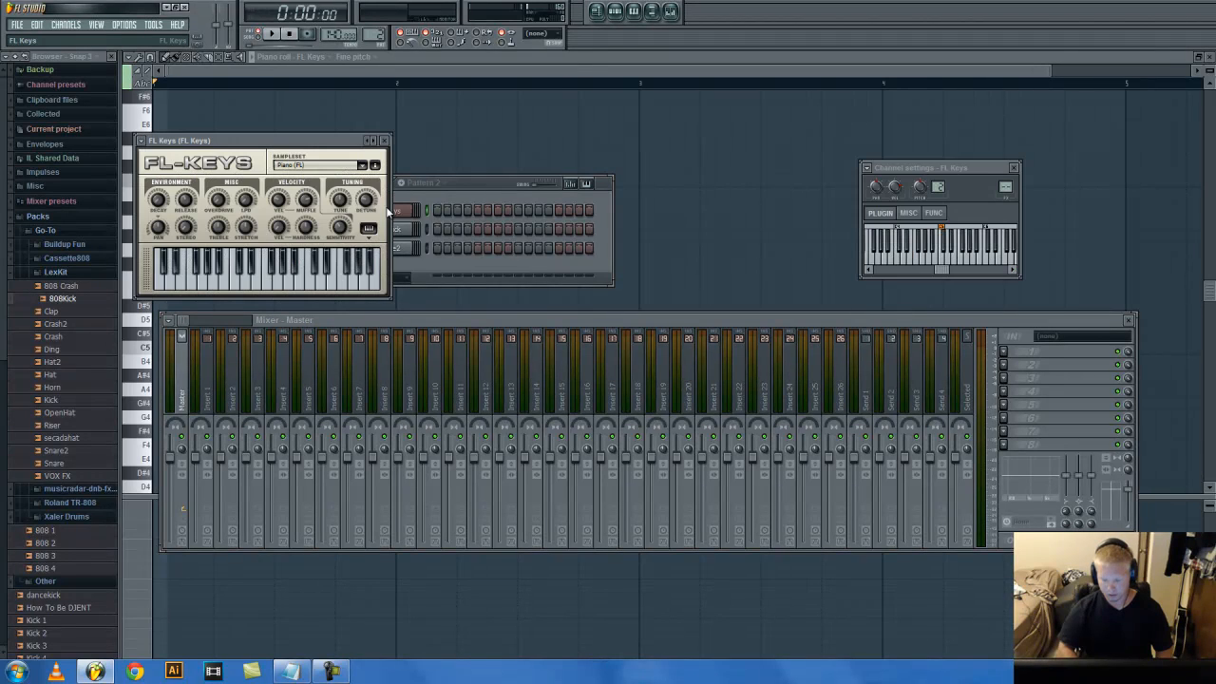
left_click(412, 215)
right_click(411, 214)
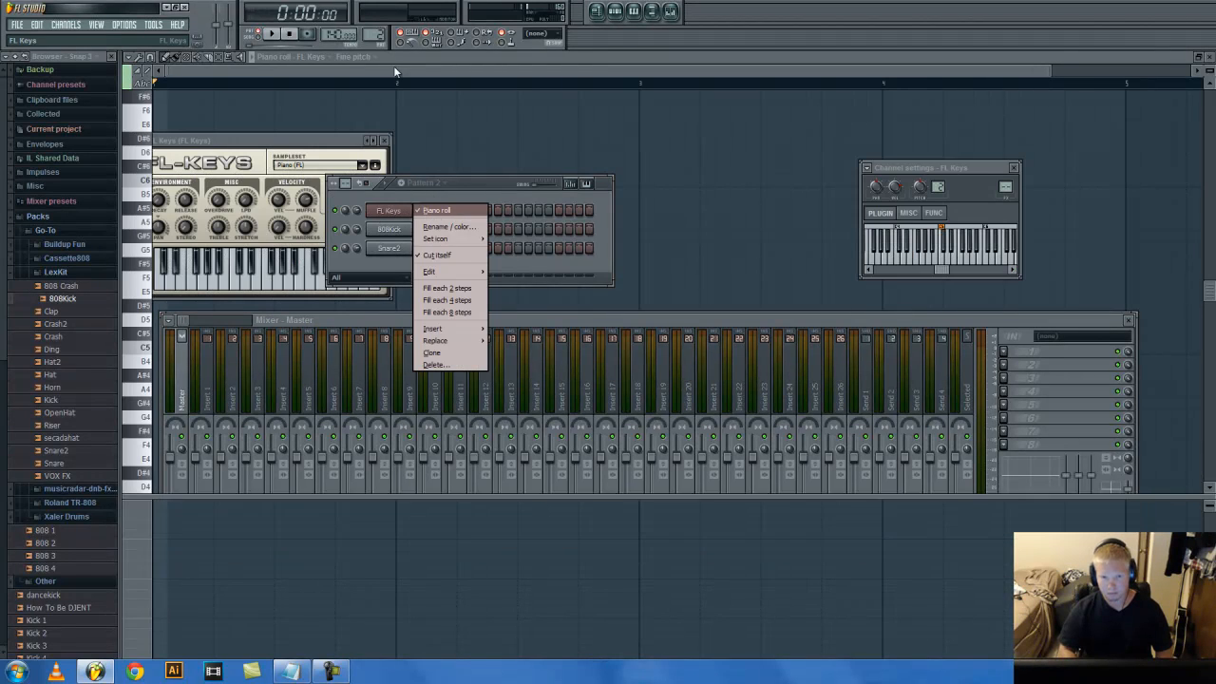
left_click(427, 218)
left_click(154, 347)
left_click_drag(196, 348, 180, 350)
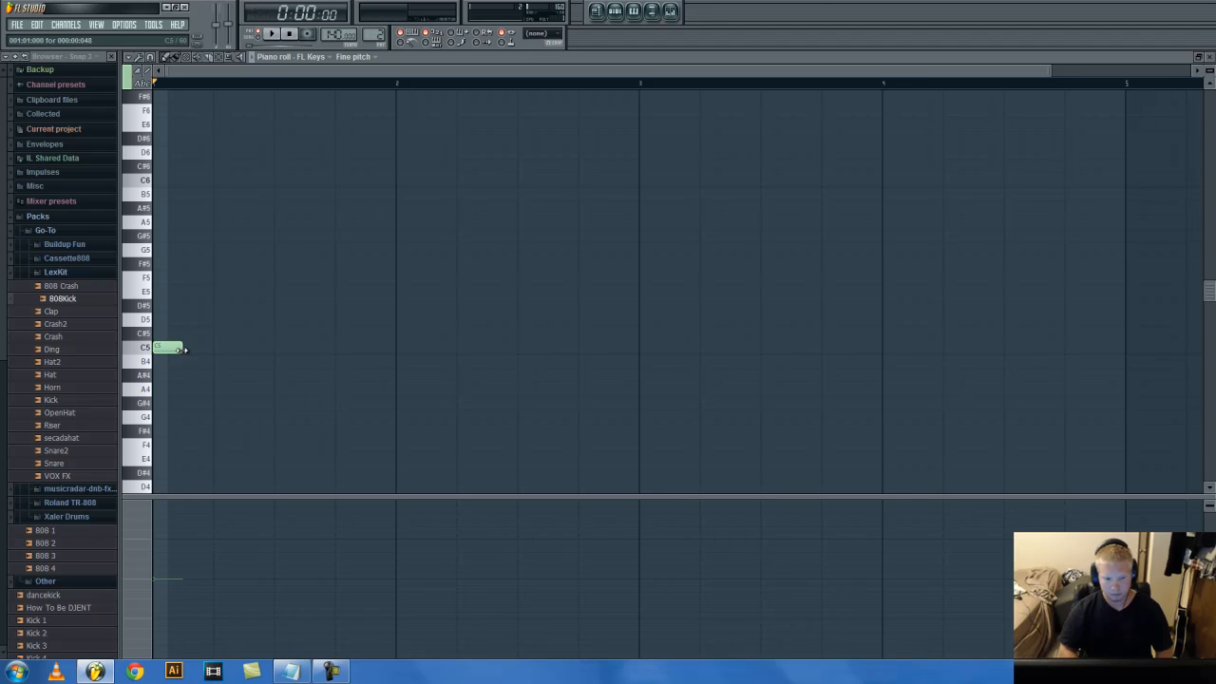
left_click(219, 236)
left_click(281, 250)
left_click(340, 236)
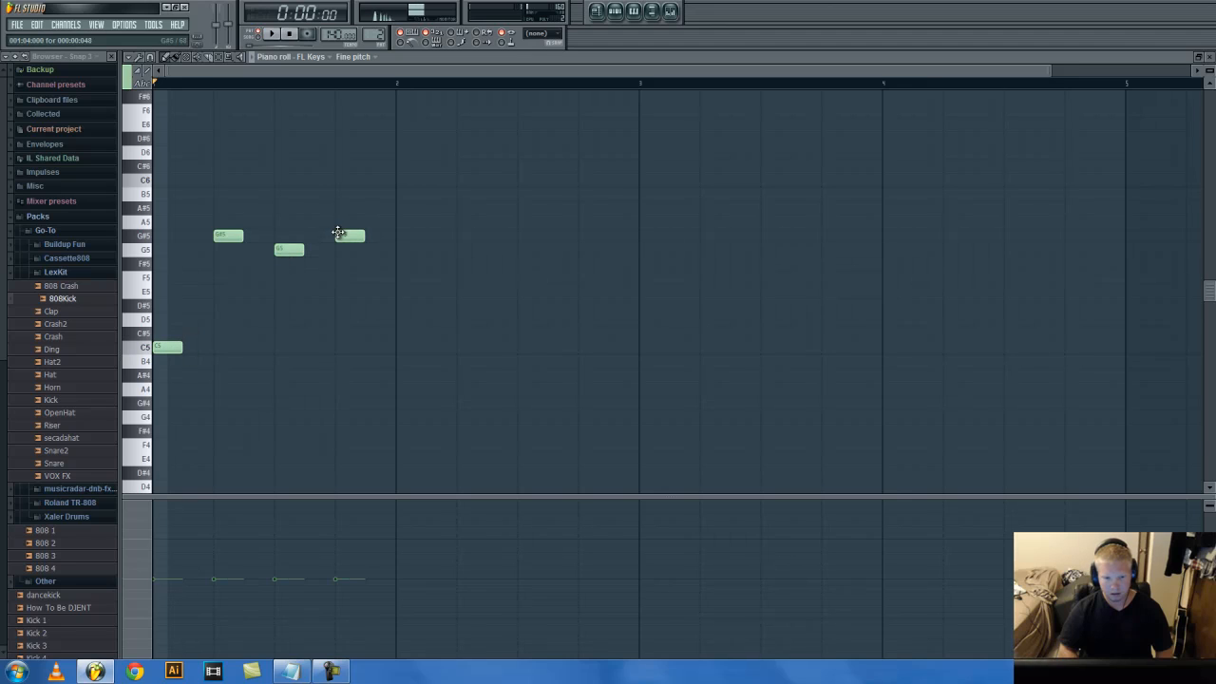
left_click_drag(350, 235, 346, 334)
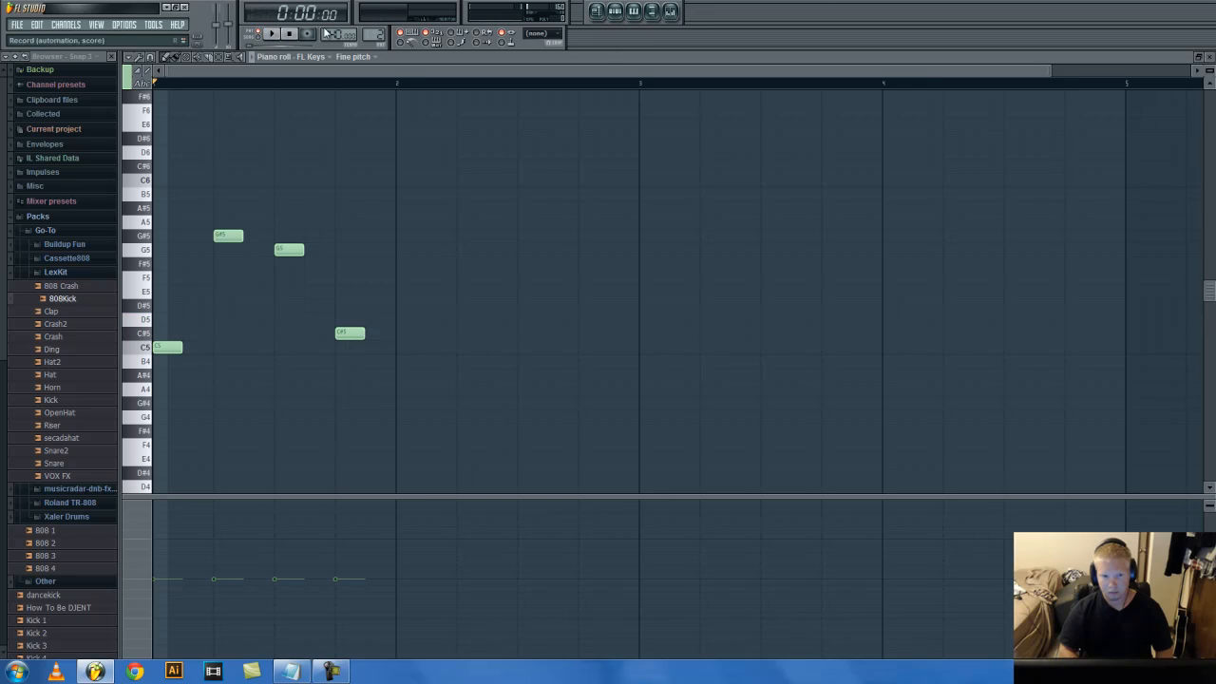
Step: Link the FL Keys channel to mixer track Insert 10 and load Fruity Delay 2 in its first effect slot
left_click(614, 10)
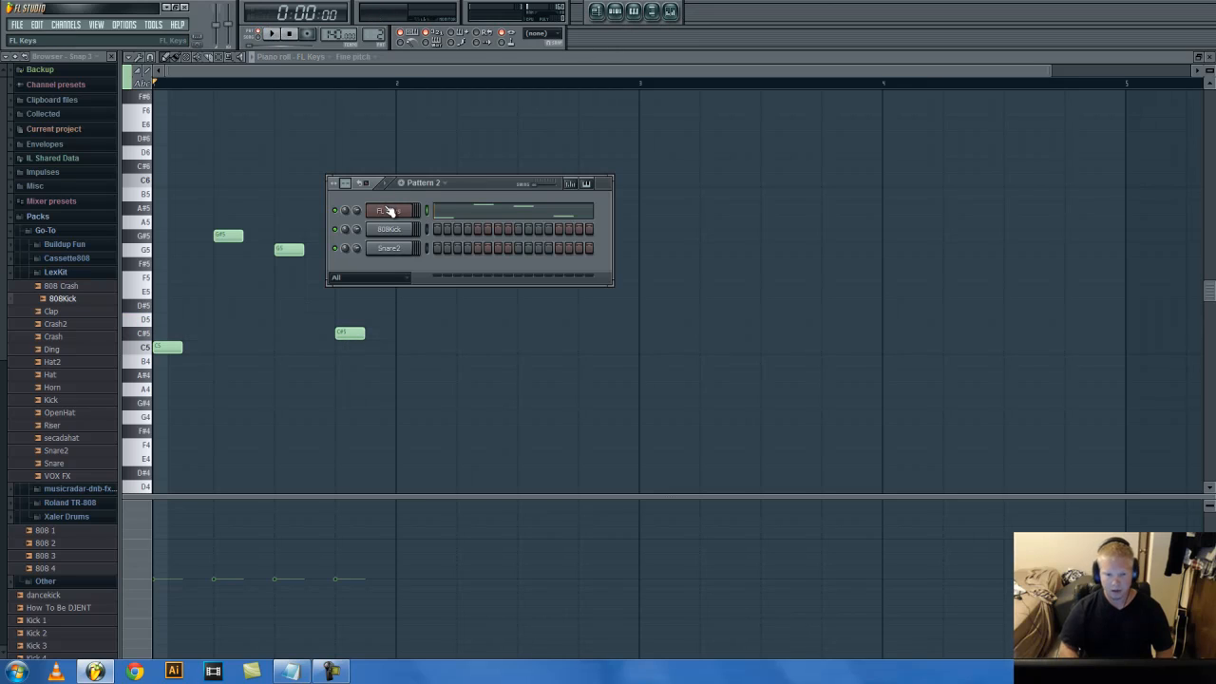
left_click(390, 213)
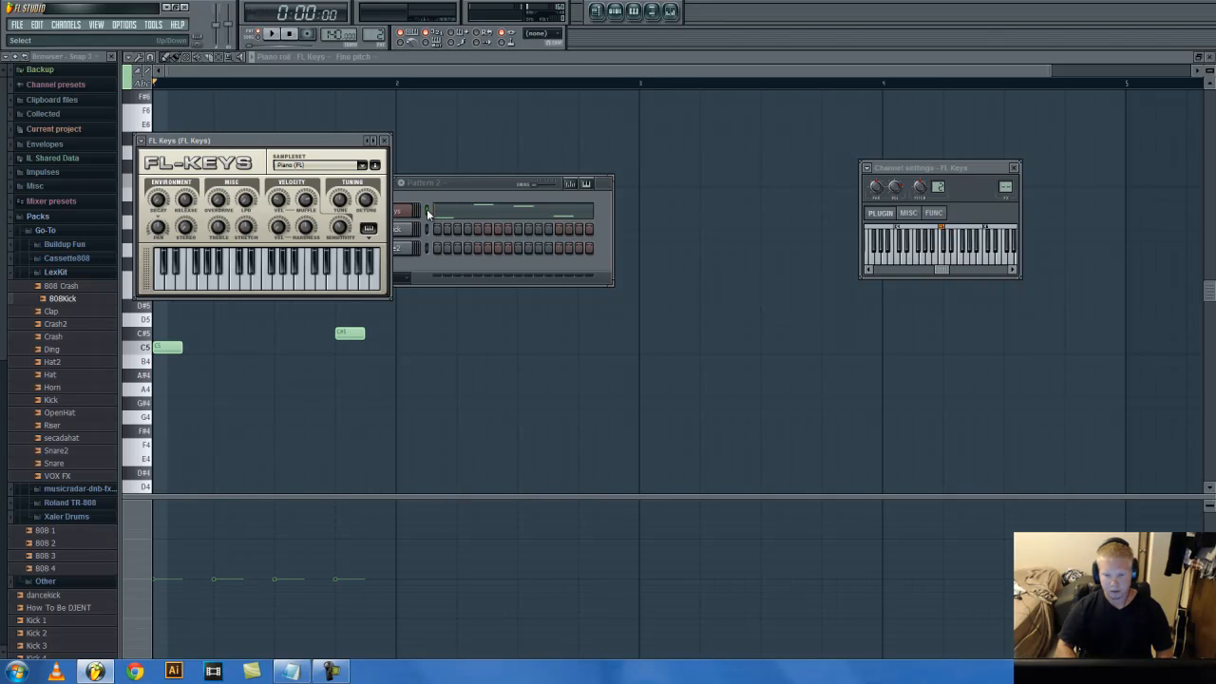
left_click(671, 11)
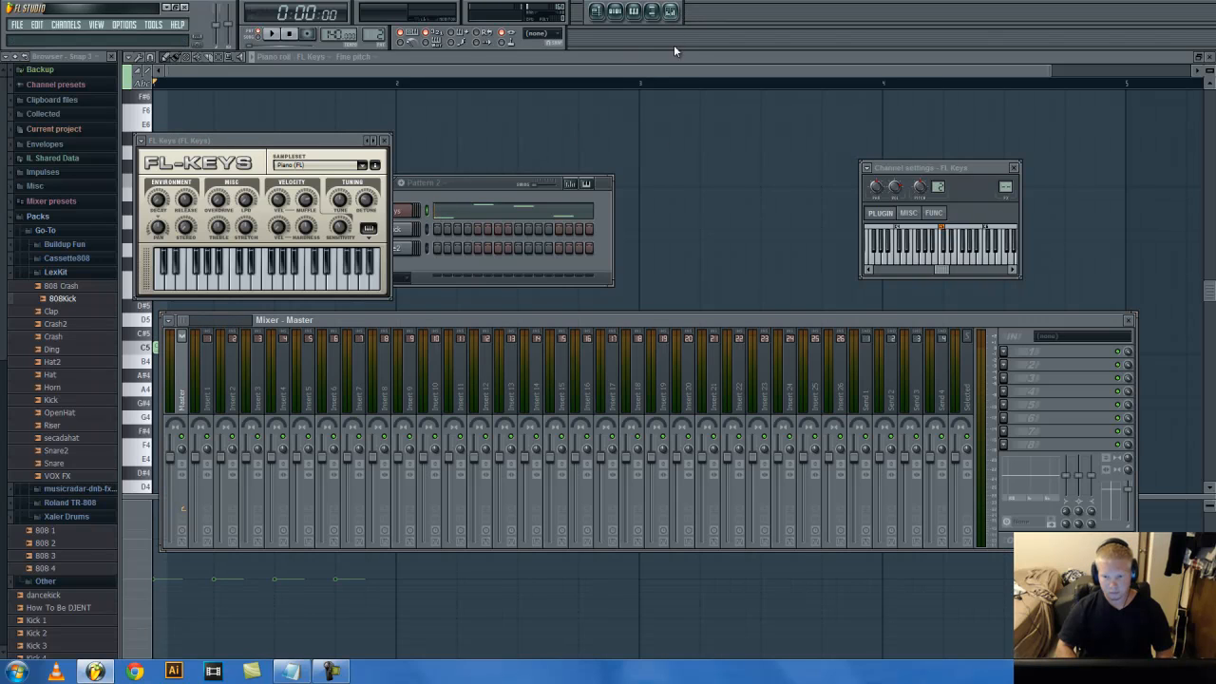
right_click(435, 394)
mouse_move(531, 375)
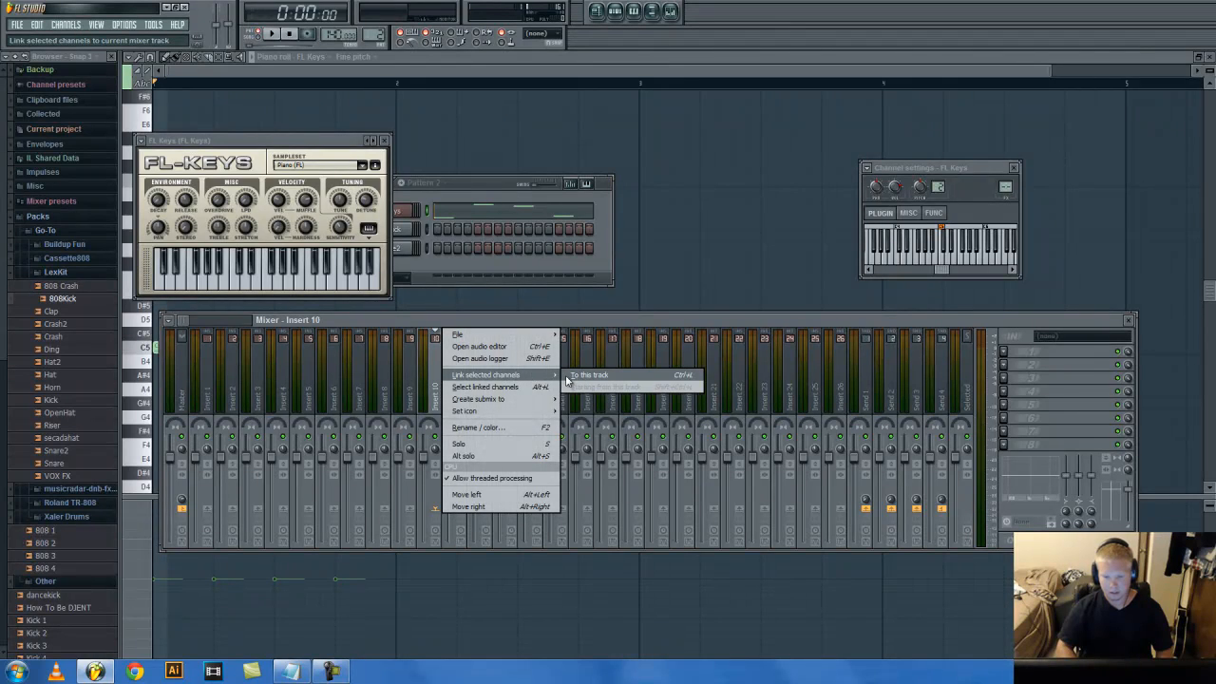
left_click(567, 378)
left_click(1003, 350)
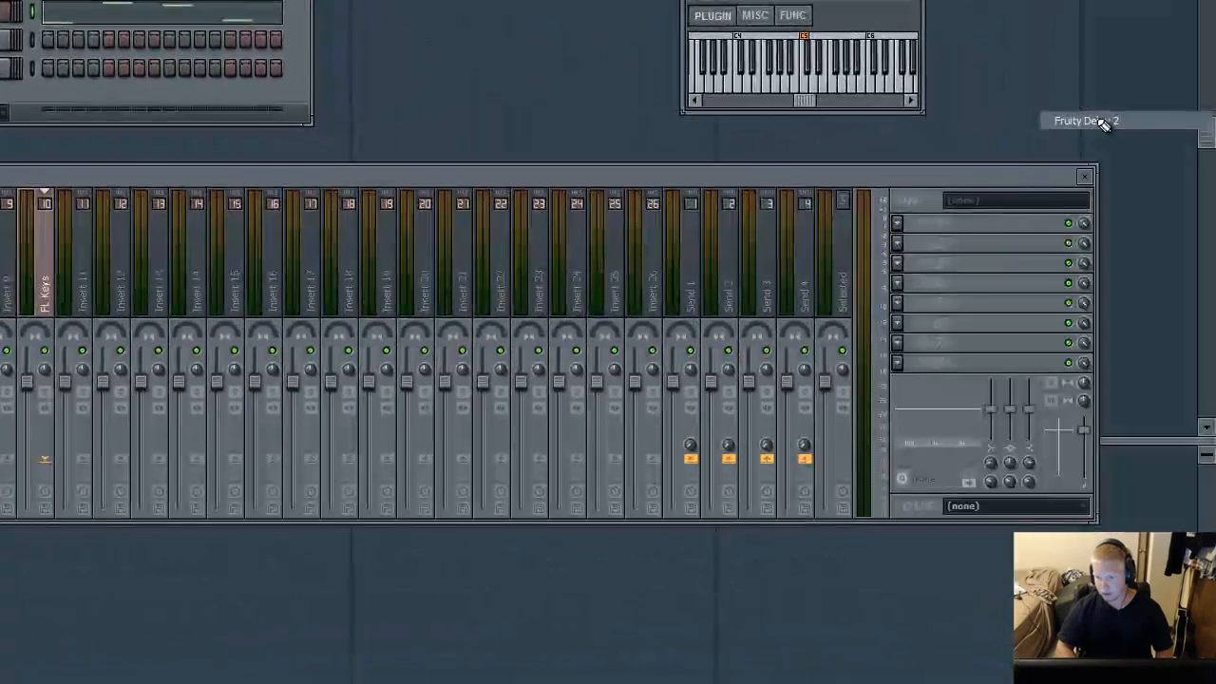
left_click(1100, 121)
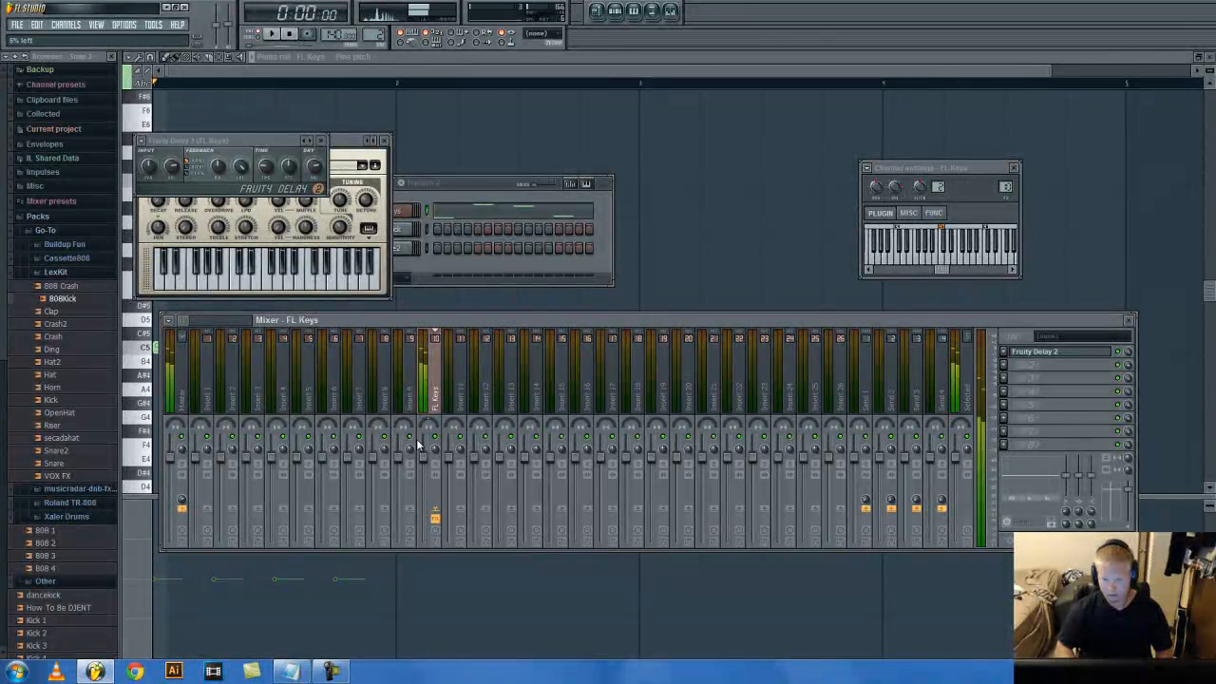
Step: Compare the effect slots of the FL Keys mixer track with those of the Master track
left_click_drag(445, 562, 406, 507)
right_click(420, 481)
left_click(433, 487)
left_click(430, 195)
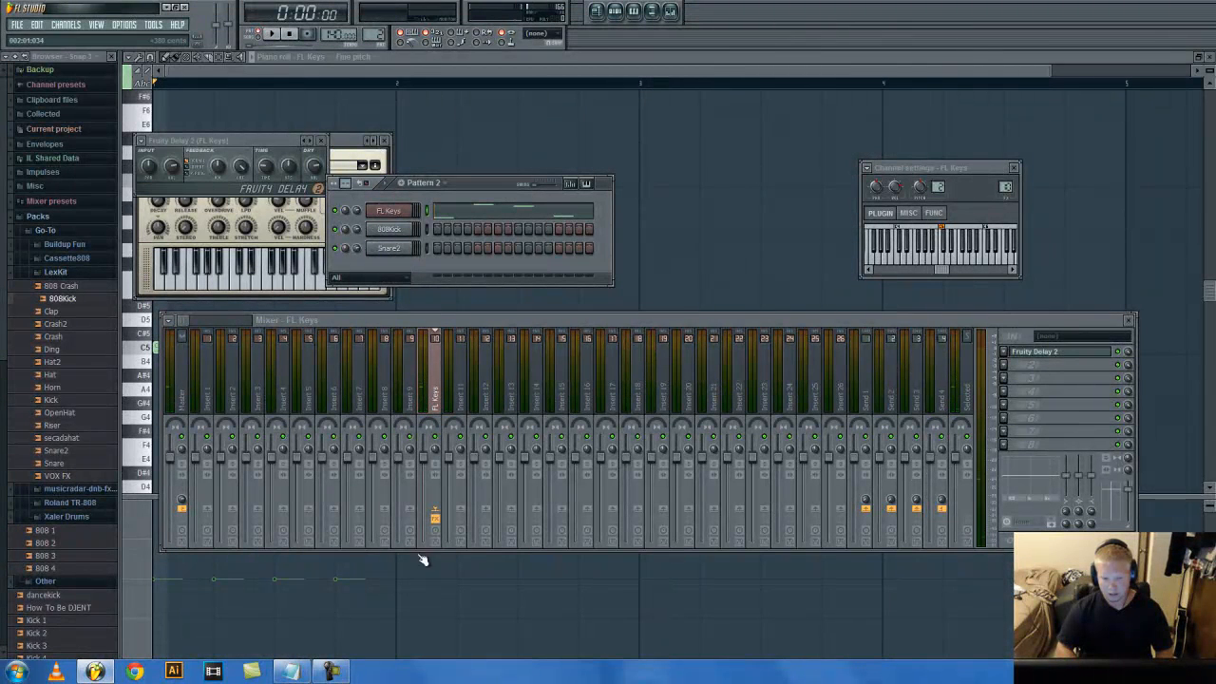
left_click(429, 382)
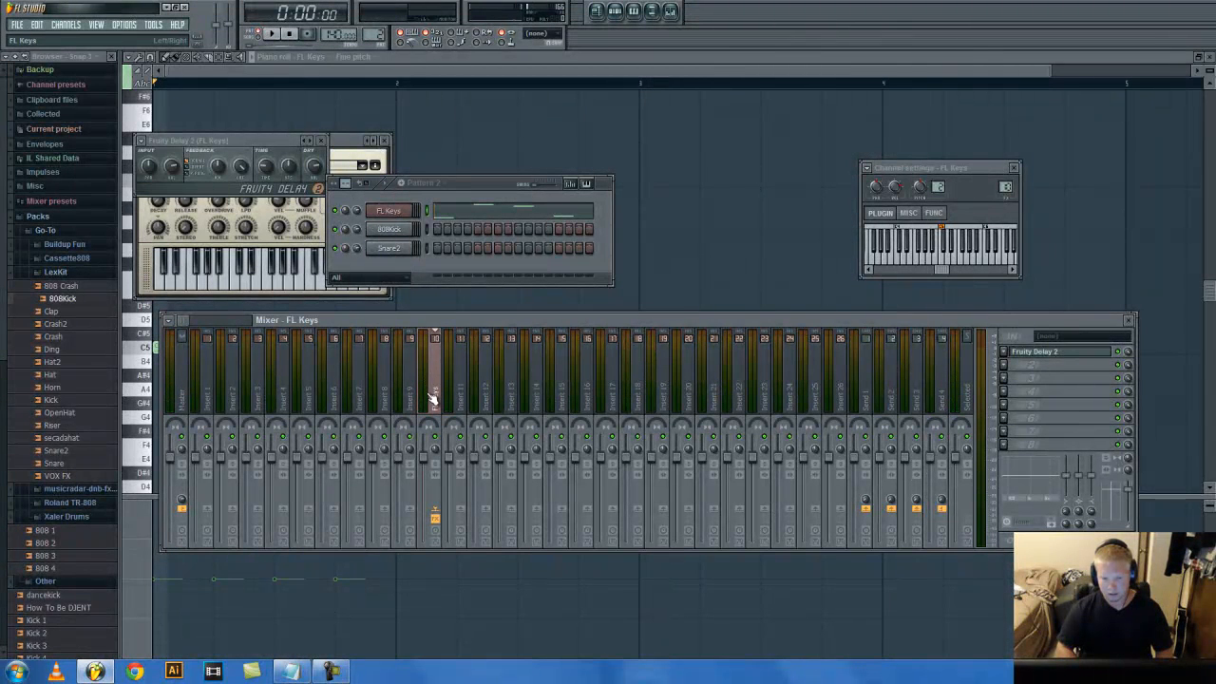
left_click(183, 393)
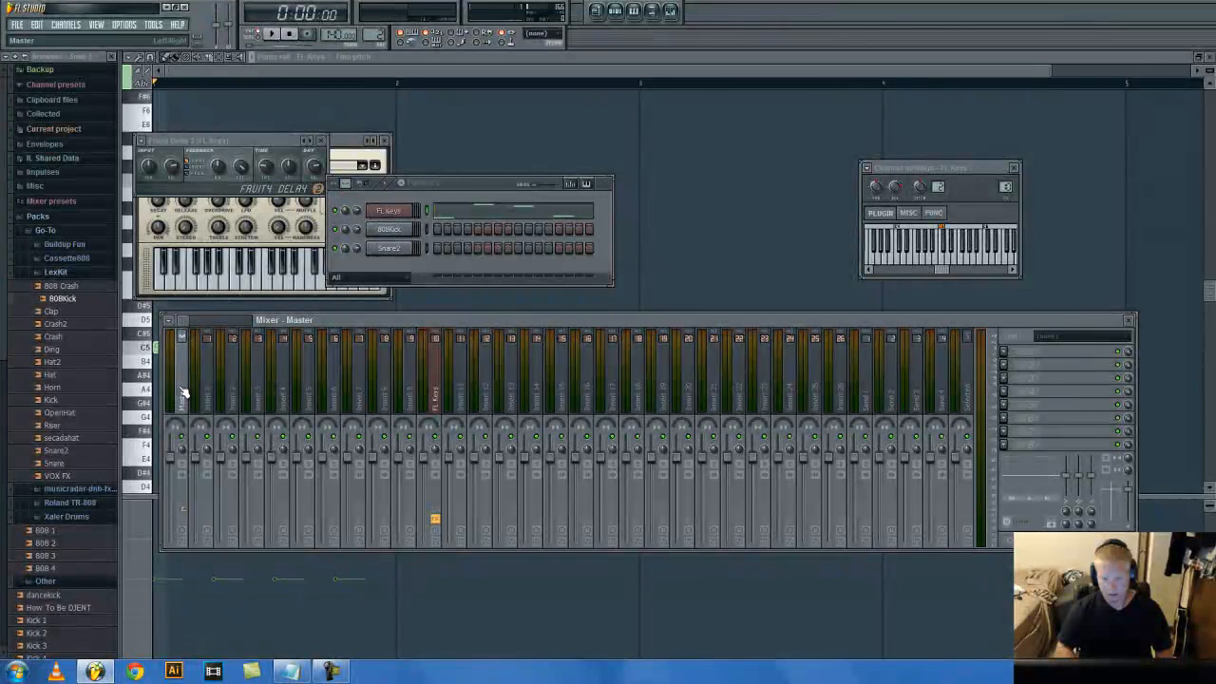
left_click(443, 391)
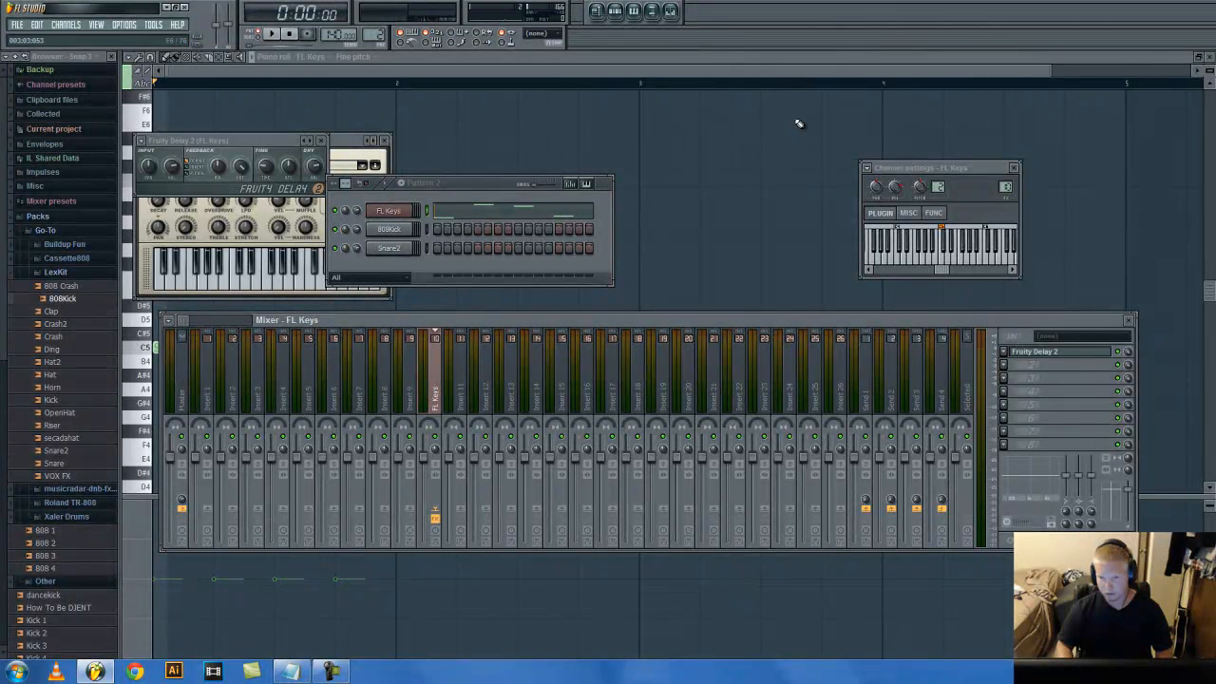
Step: Create an automation clip for the mute switch of Fruity Delay 2 on the FL Keys mixer track
left_click(596, 10)
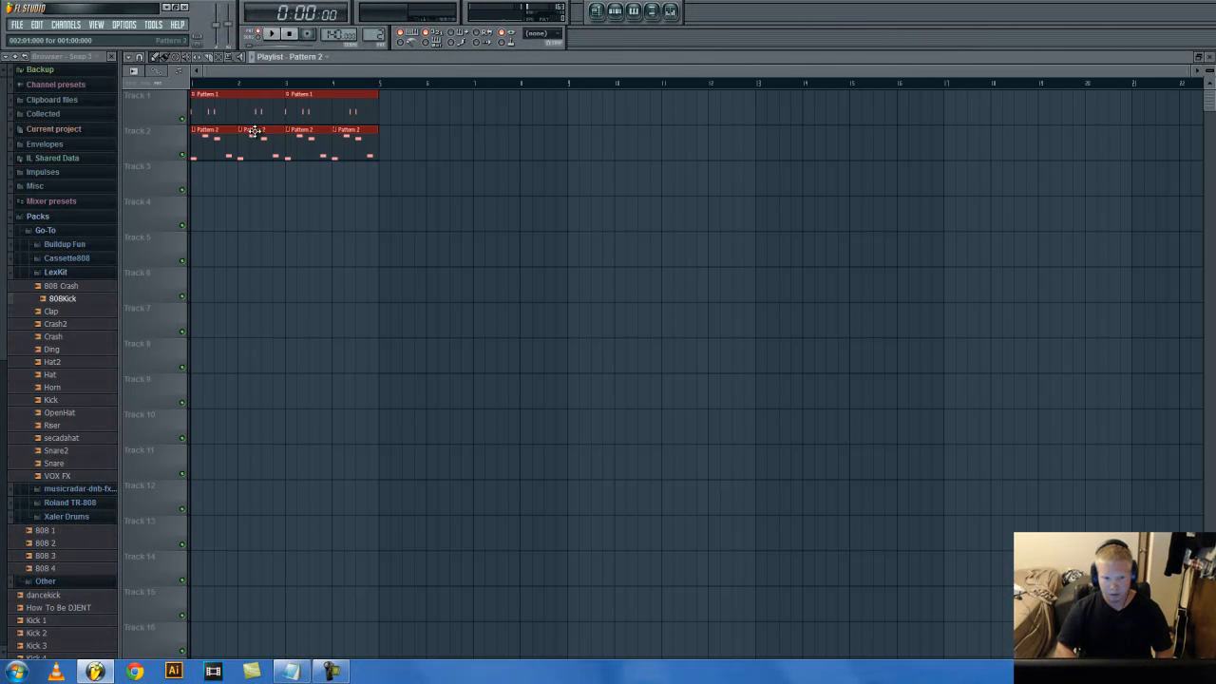
left_click(671, 11)
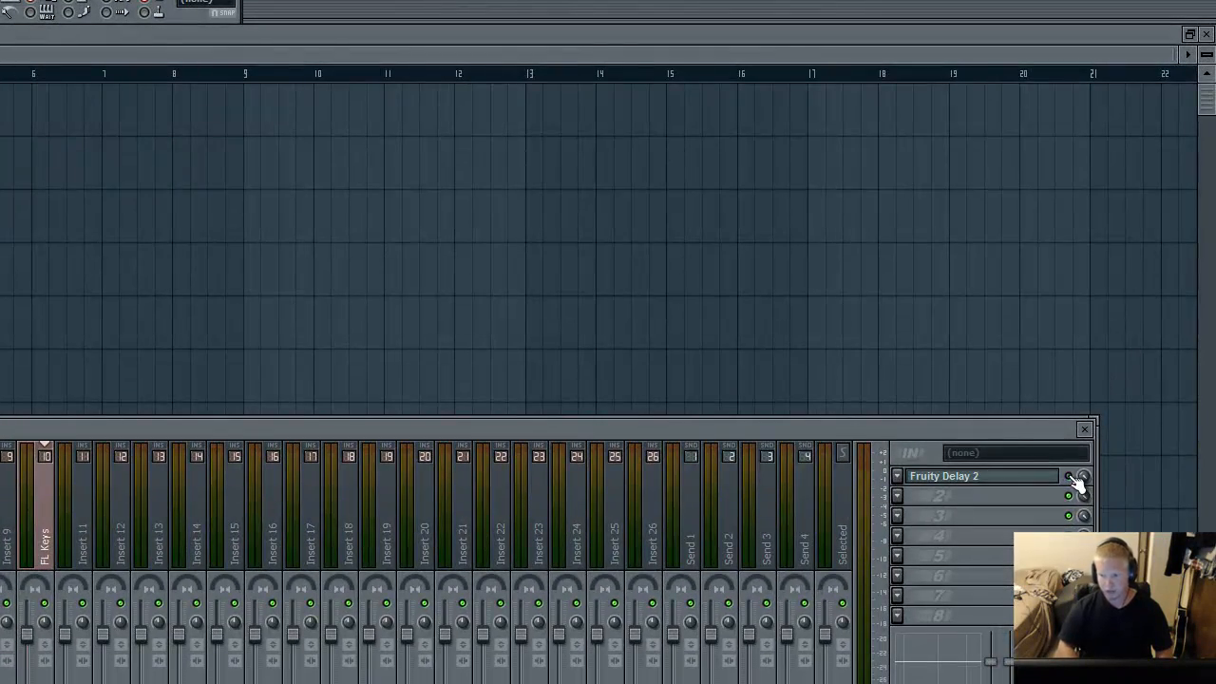
left_click(1070, 476)
right_click(1070, 476)
left_click(1112, 572)
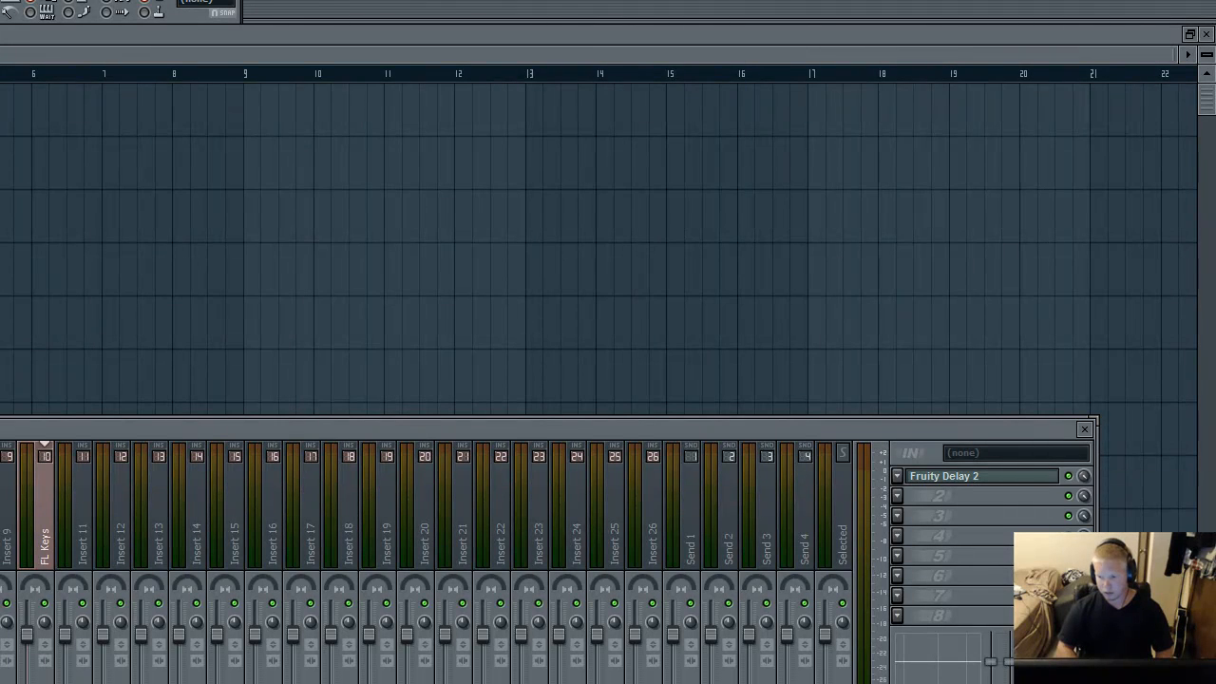
Step: Shape the Delay 2 mute envelope with its start at minimum and a bar 3 point at maximum using the Hold curve
key("F9")
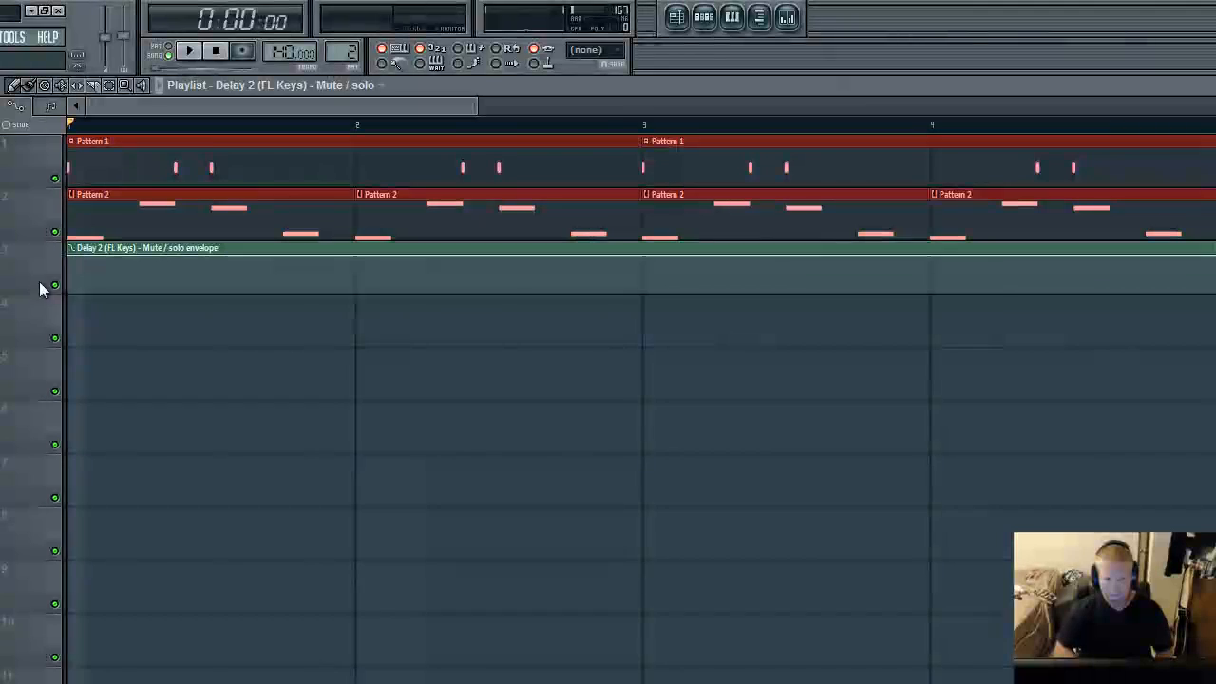
left_click_drag(74, 257, 74, 294)
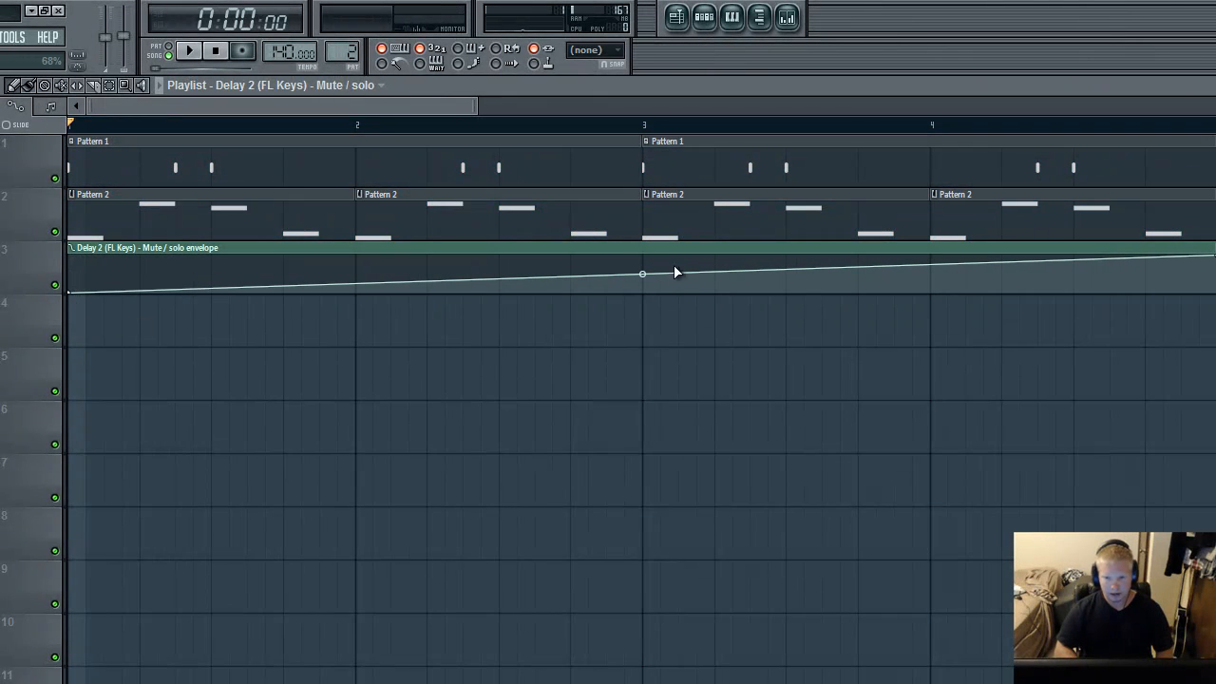
left_click_drag(638, 263, 644, 256)
right_click(644, 256)
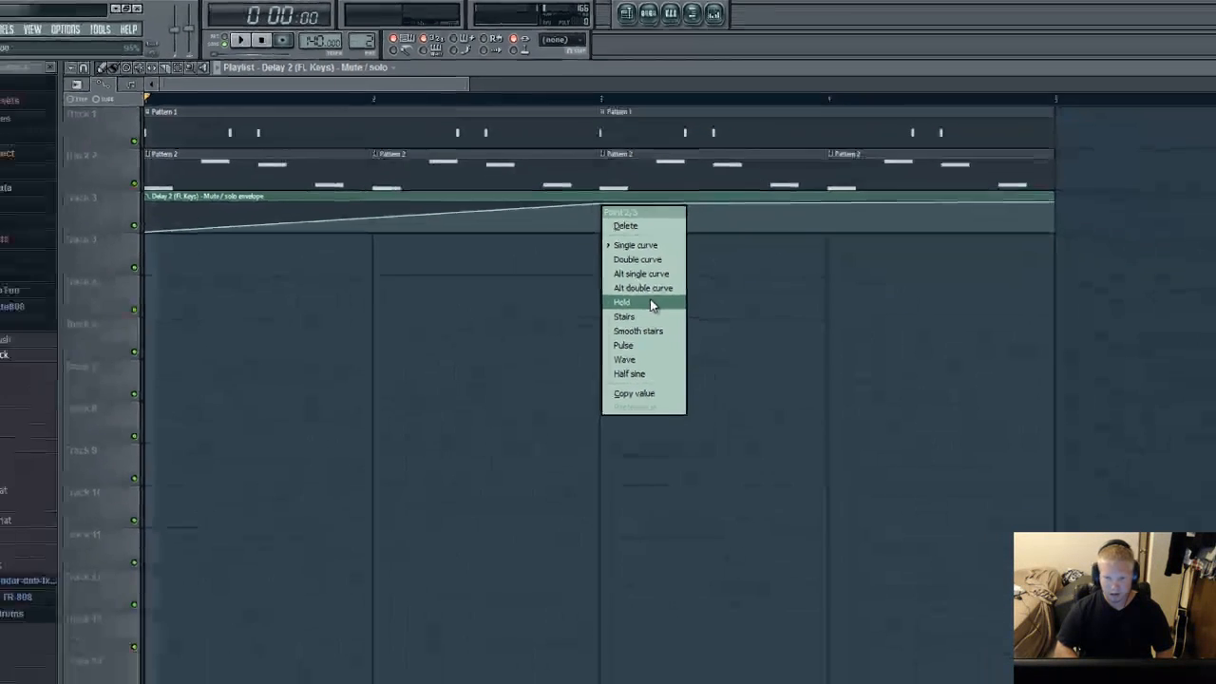
left_click(670, 381)
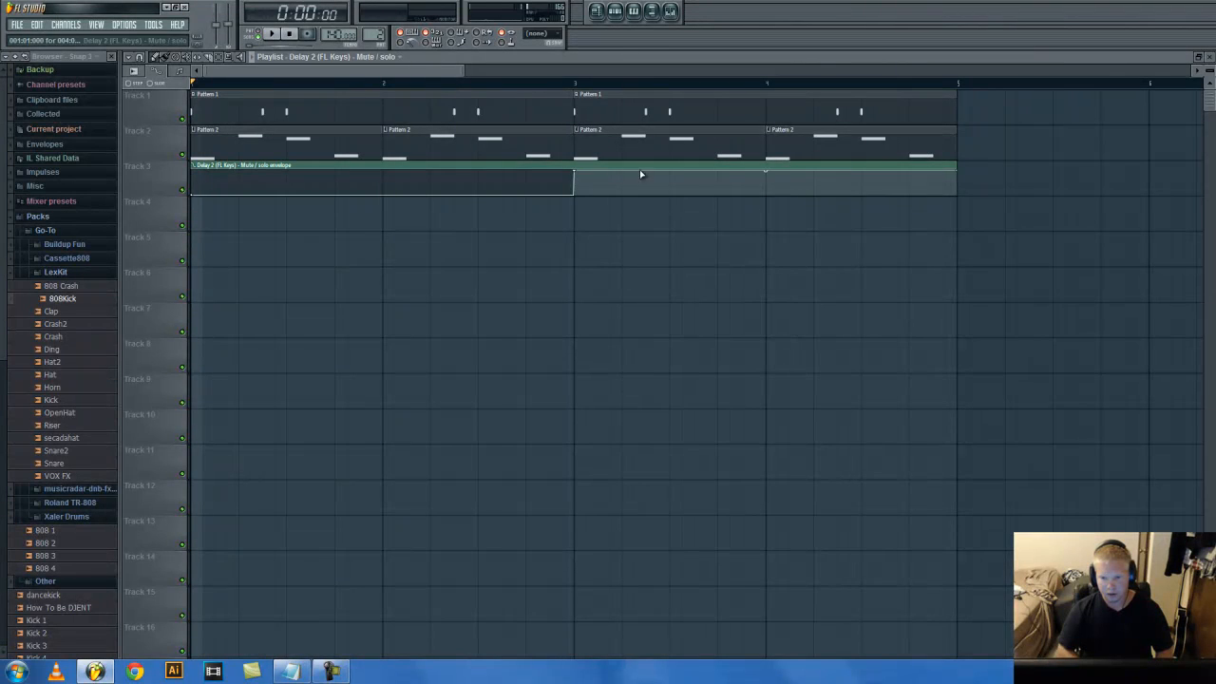
Step: Play the song to hear the delay automation, and check the Fruity Delay 2 switch in the mixer during playback
left_click(272, 34)
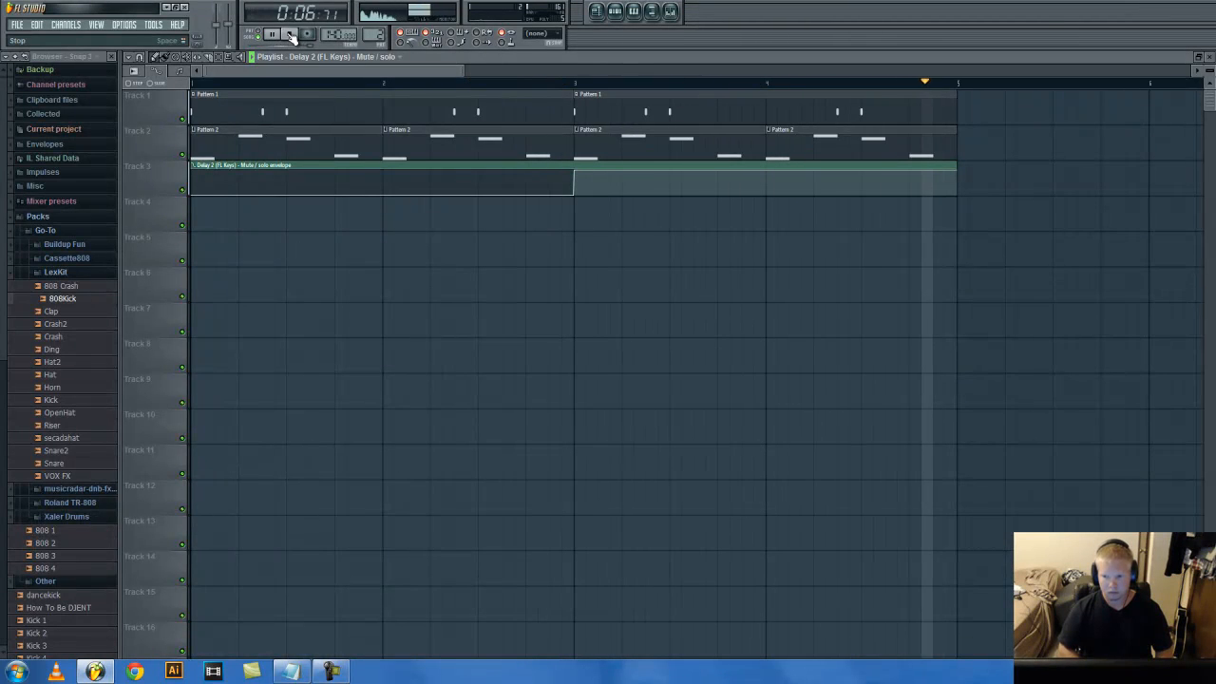
left_click(290, 34)
left_click(670, 11)
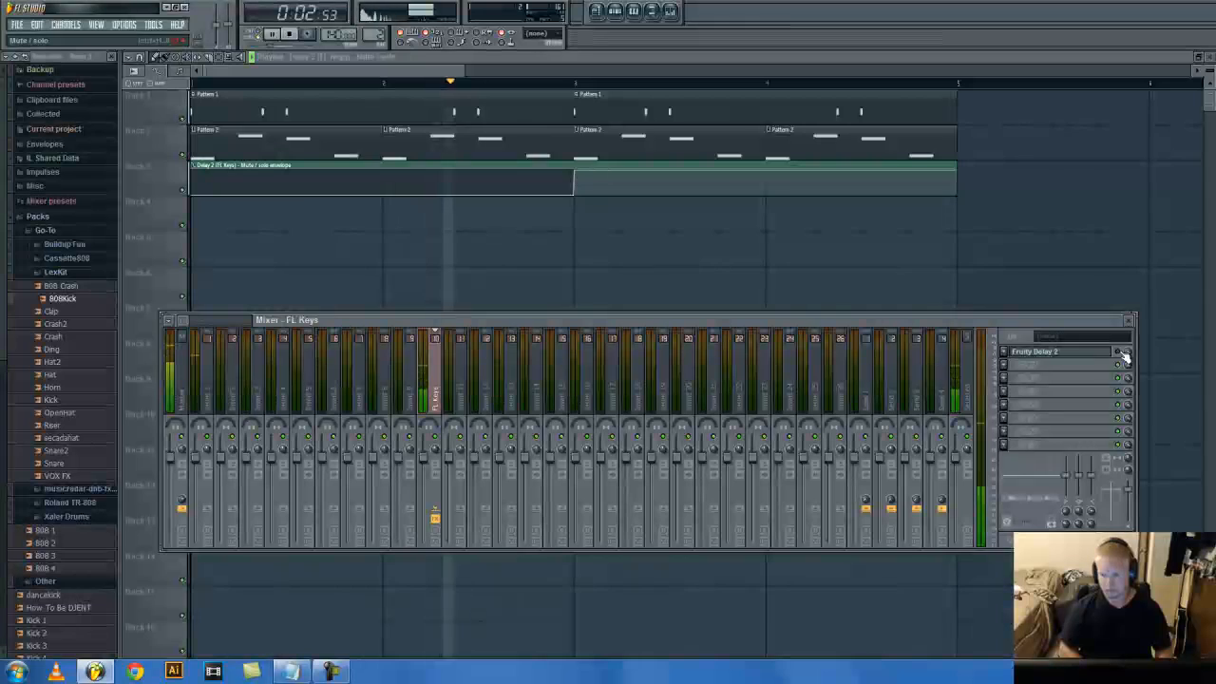
key("space")
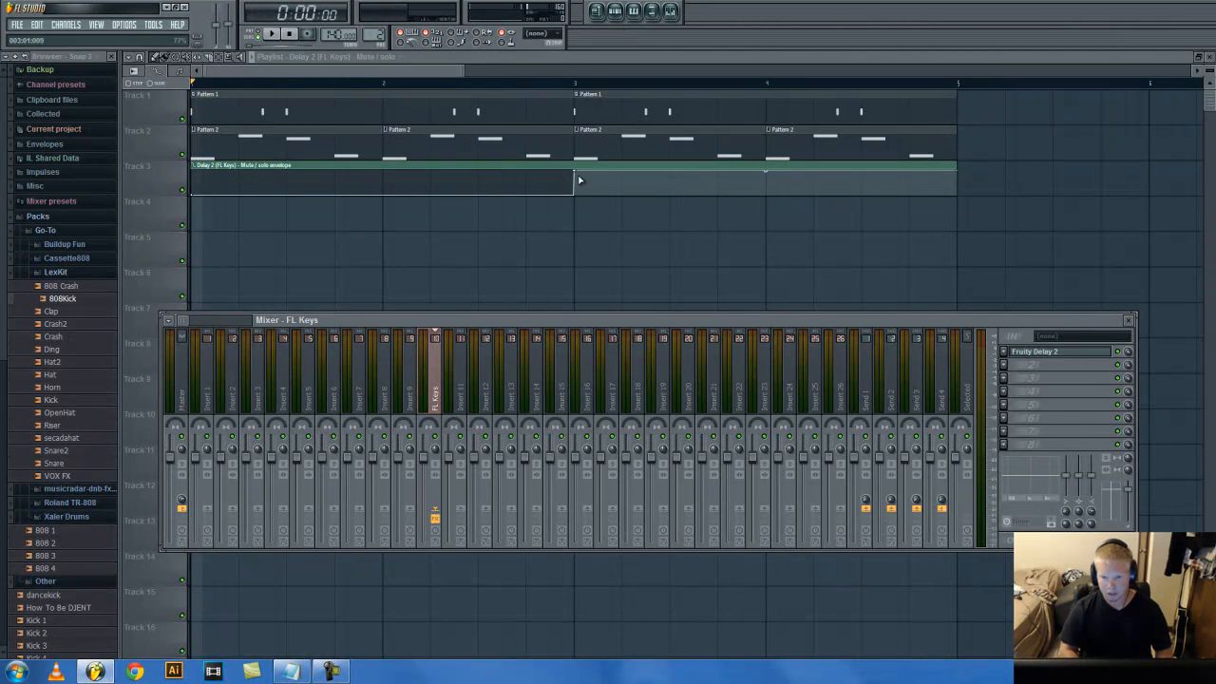
Step: Insert a 3x Osc channel above FL Keys in Pattern 2
left_click(634, 11)
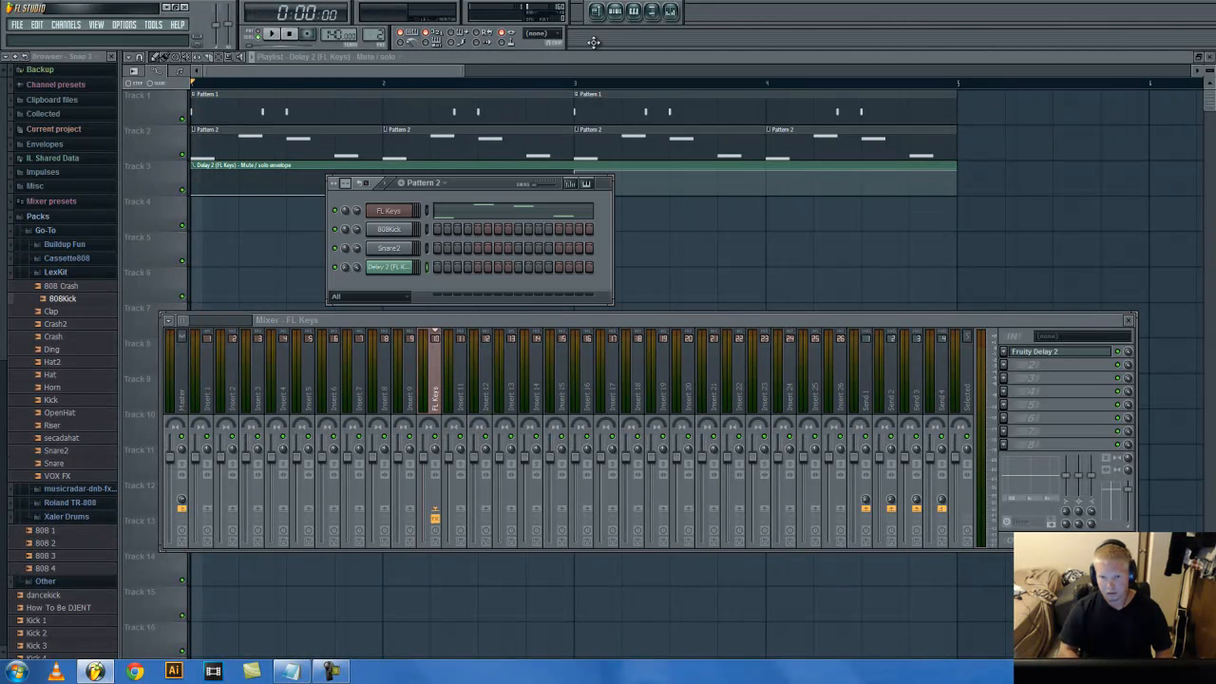
right_click(390, 218)
mouse_move(440, 333)
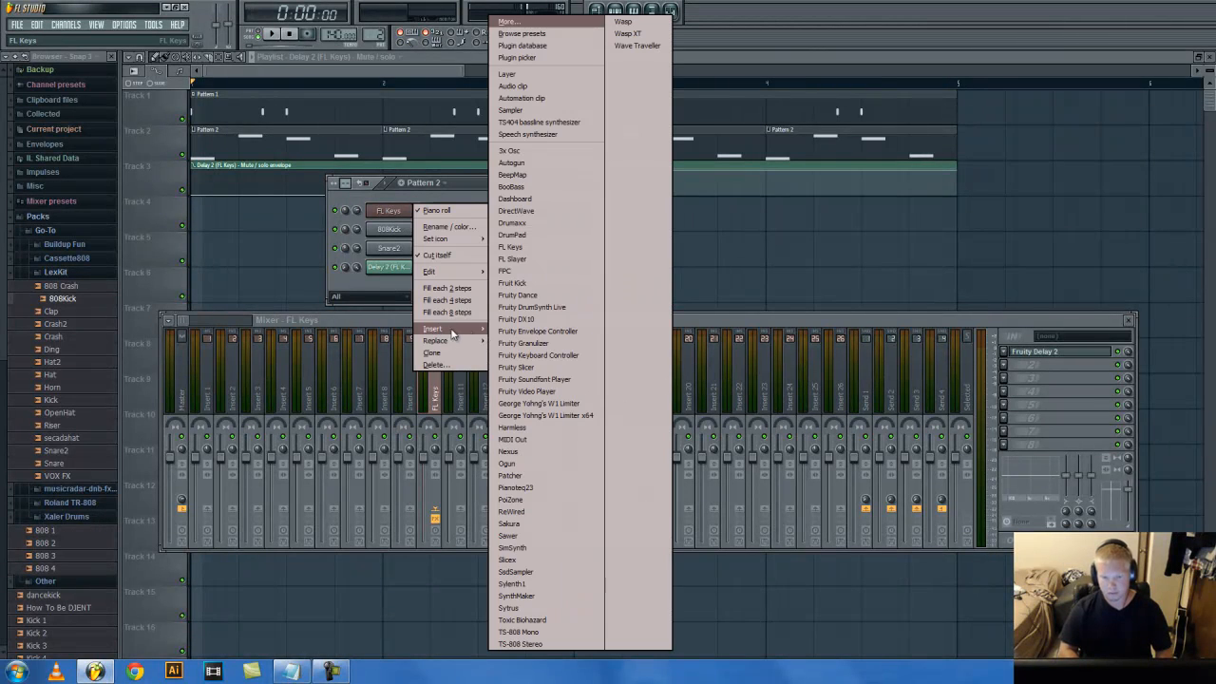
left_click(518, 150)
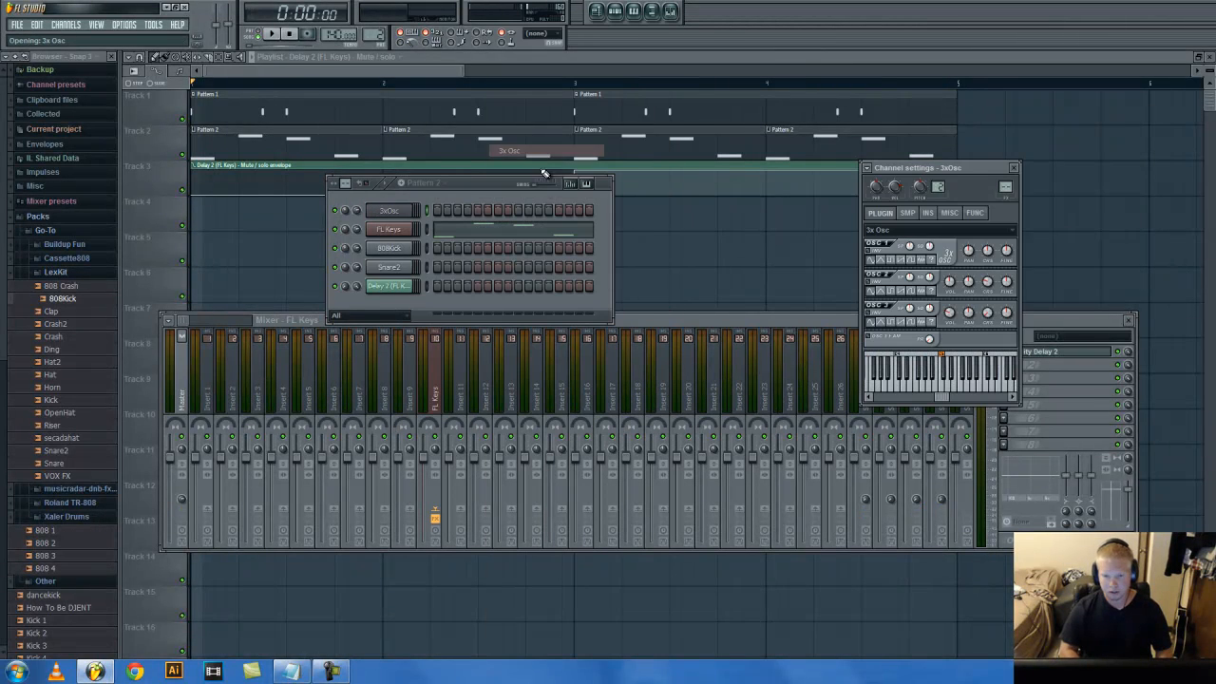
Step: Audition the 3x Osc sound, look at its instrument envelope and LFO settings, and return to the oscillator settings
left_click(401, 213)
left_click(400, 217)
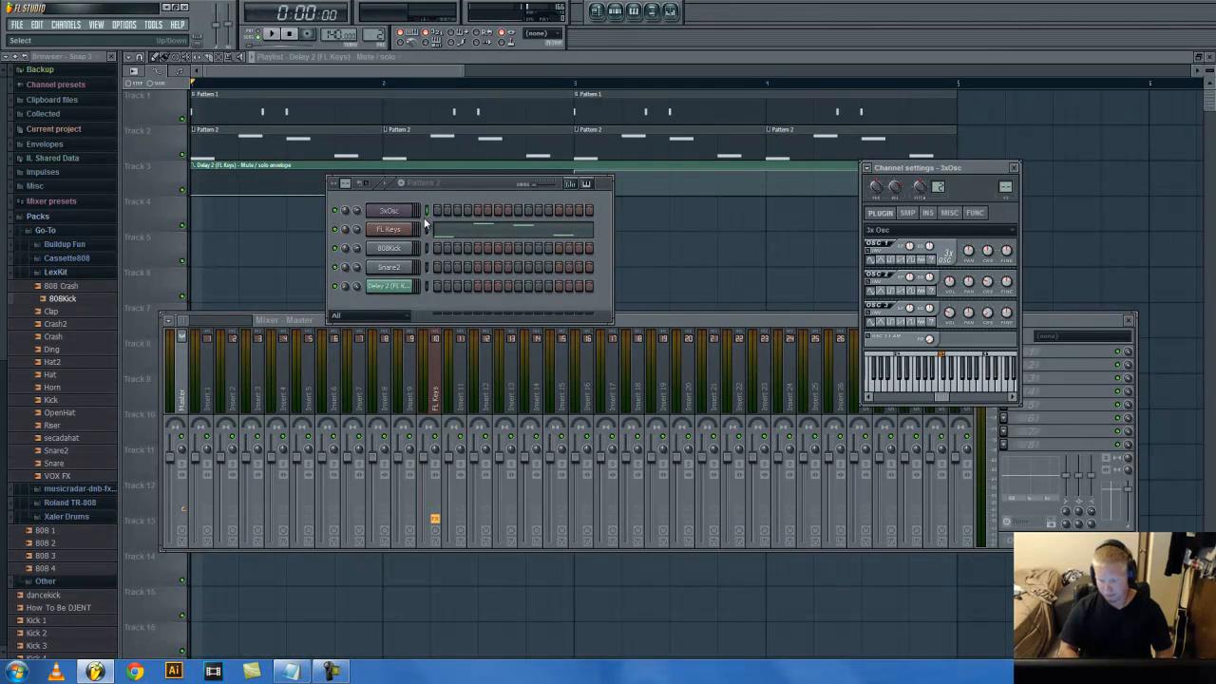
key("q")
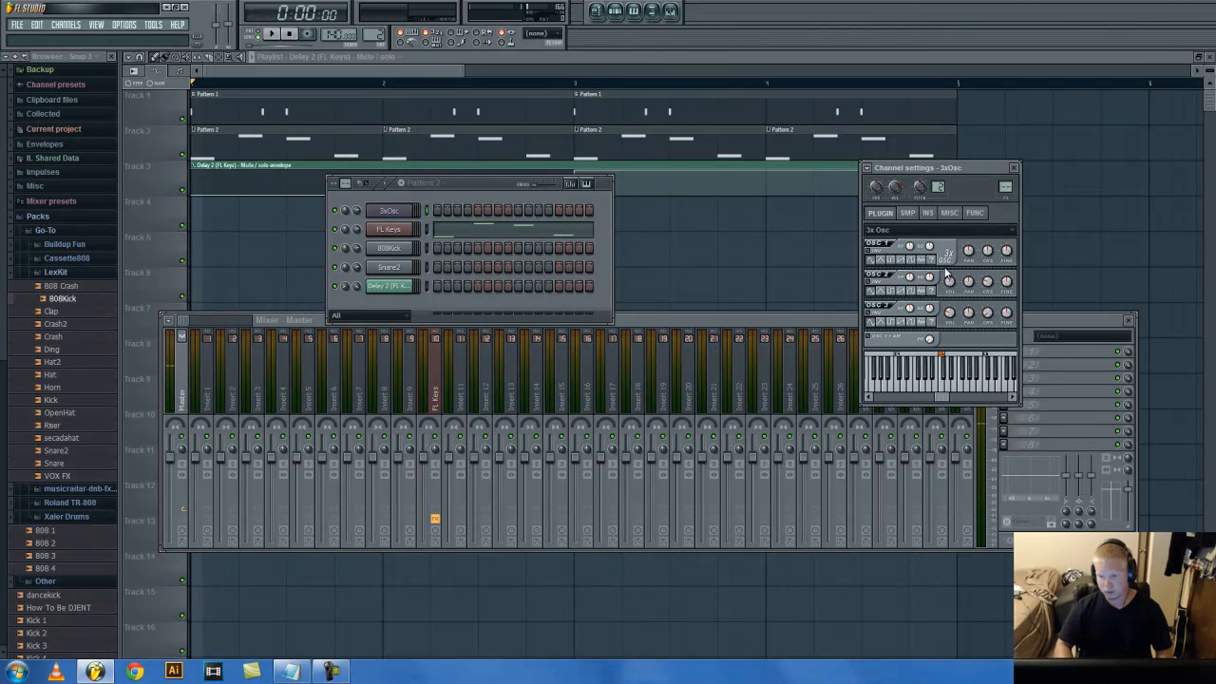
left_click(930, 214)
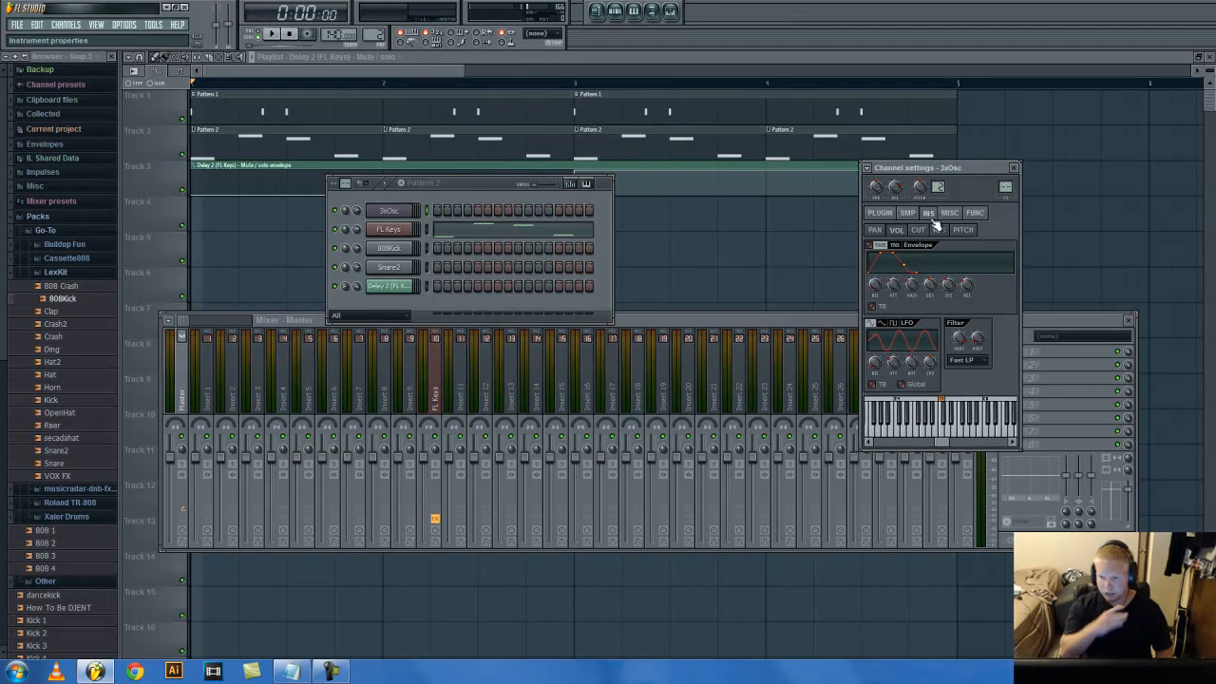
left_click(883, 214)
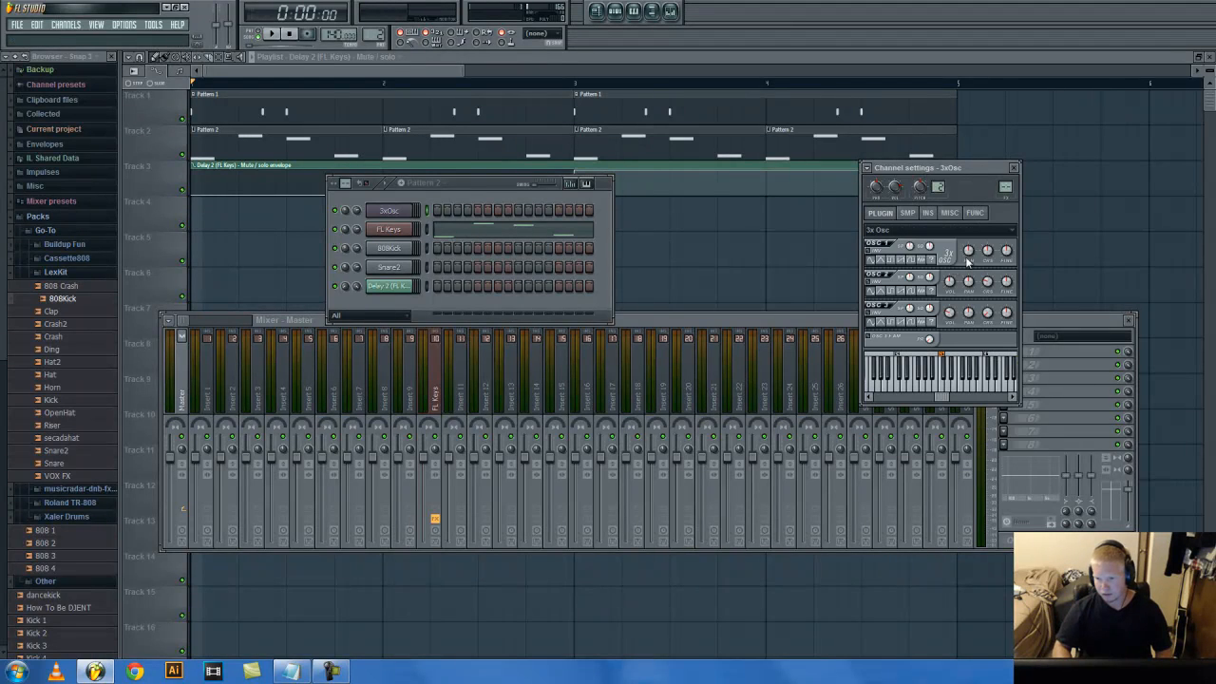
Step: Try out oscillator 1's stereo and pitch settings in 3x Osc while auditioning notes
key("q")
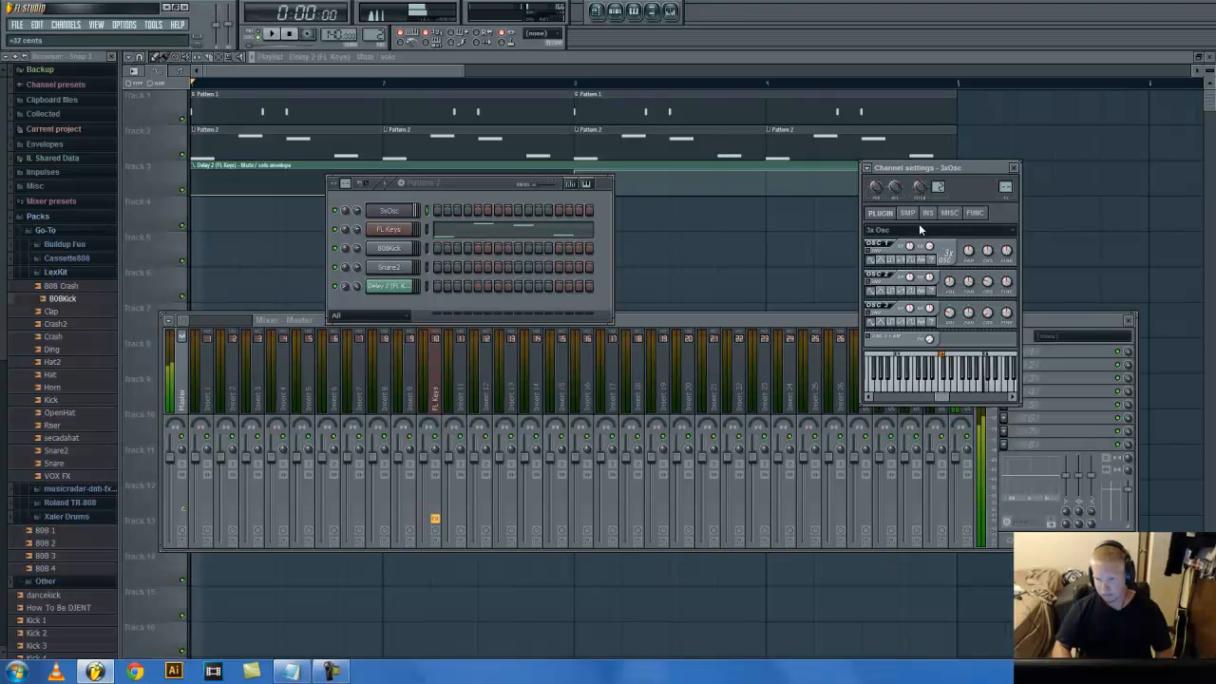
left_click_drag(920, 230, 916, 218)
right_click(931, 246)
left_click(950, 253)
key("q")
left_click_drag(988, 251, 997, 328)
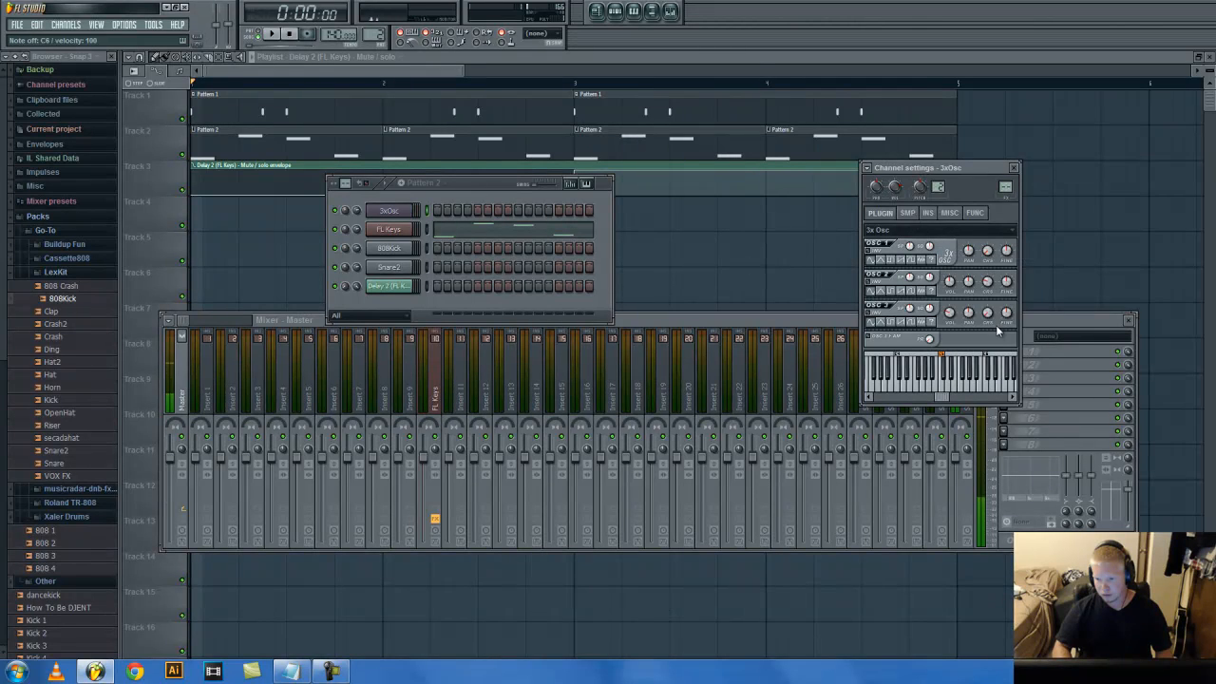
Step: Reset oscillator 1's coarse pitch, fine pitch and panning to their defaults, auditioning a note in between
right_click(989, 251)
left_click(1007, 257)
right_click(1004, 251)
left_click(1019, 257)
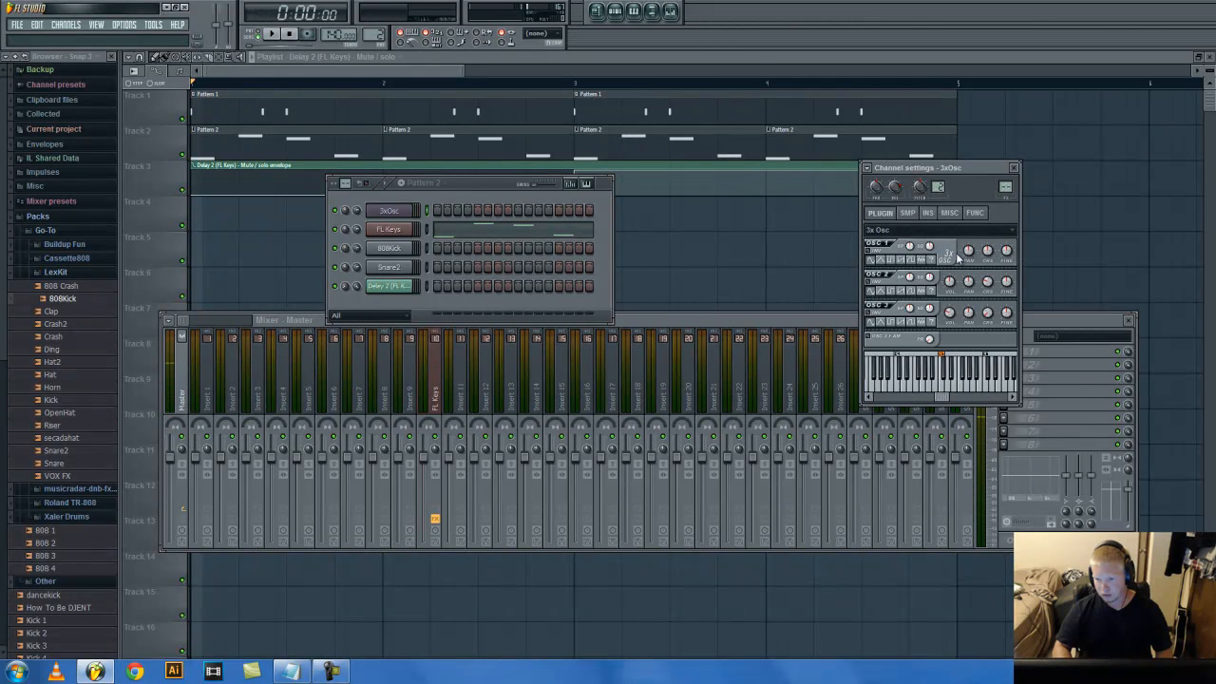
key("q")
right_click(967, 251)
left_click(981, 258)
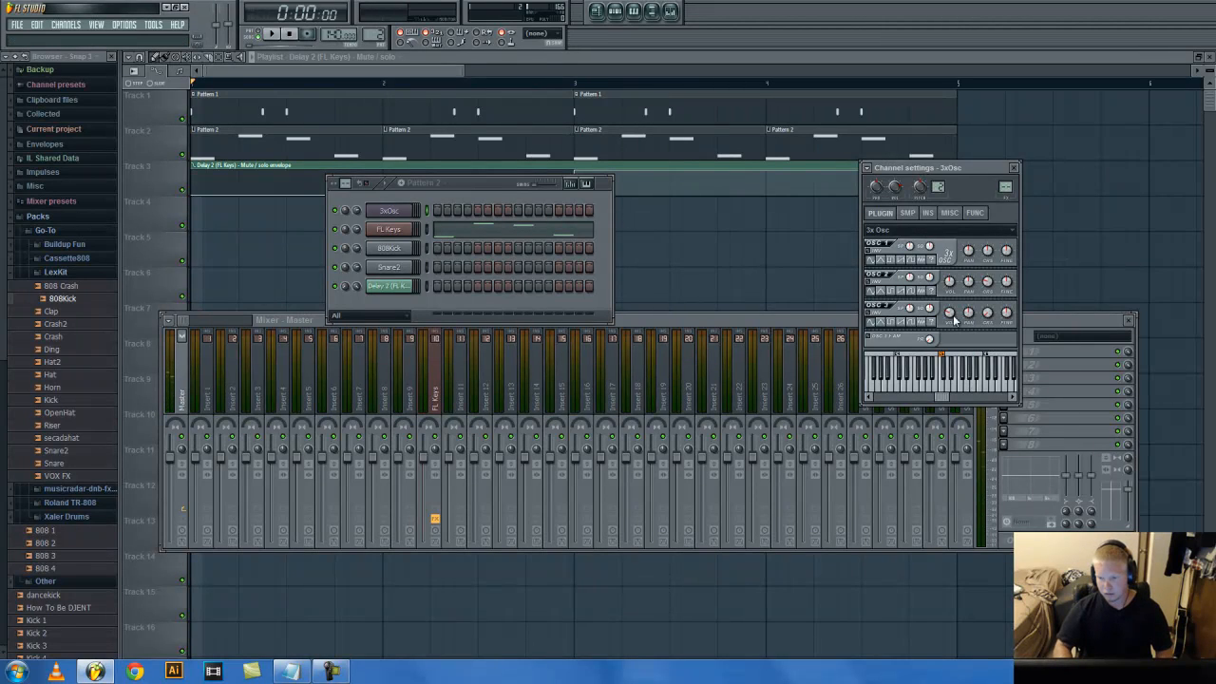
Step: Enable the volume envelope in the 3x Osc instrument settings and try different delay and attack times
left_click(927, 213)
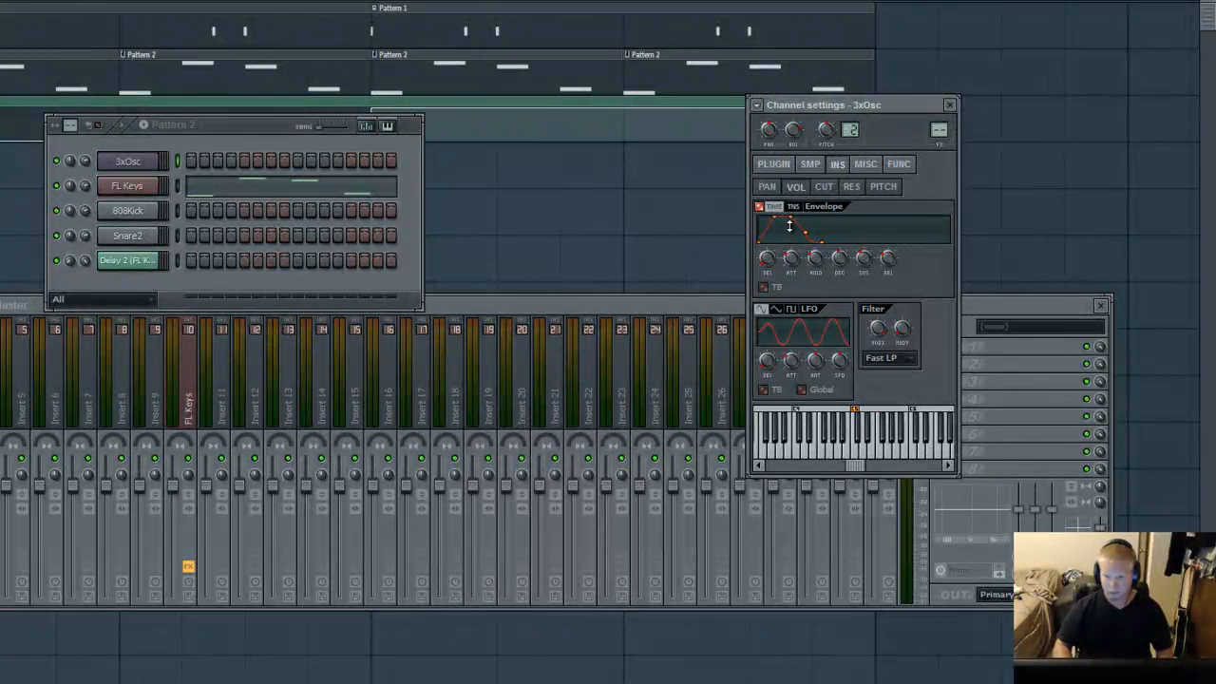
left_click(760, 208)
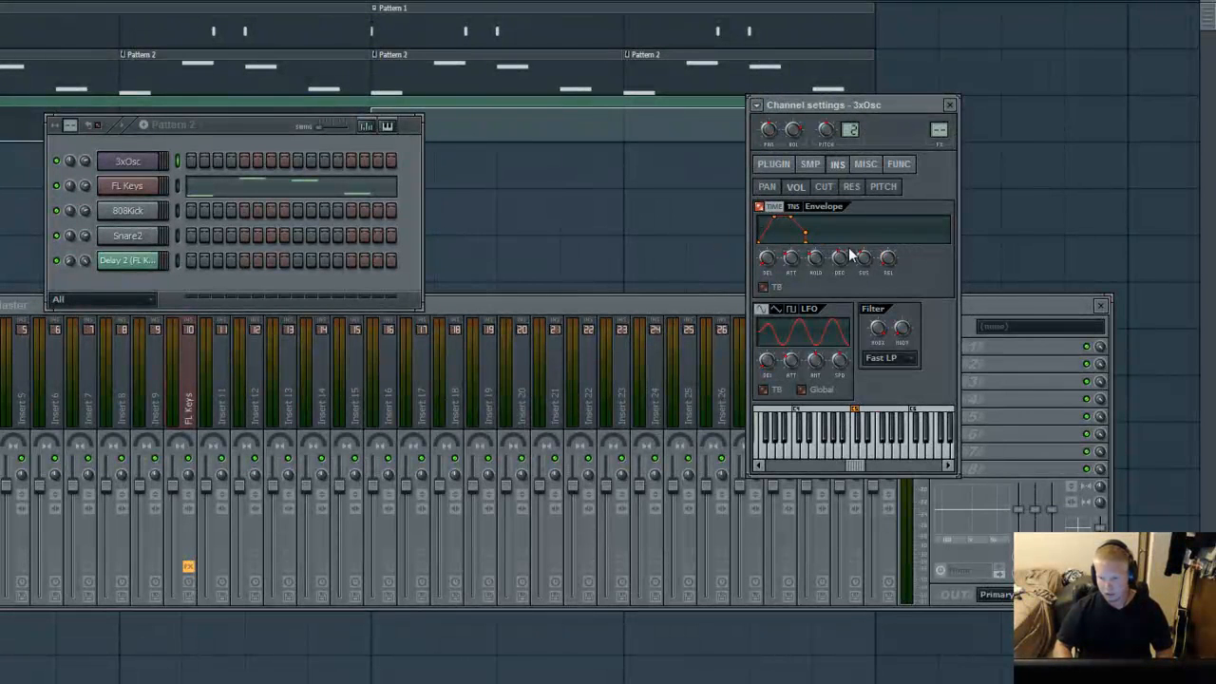
left_click_drag(784, 267, 776, 165)
left_click_drag(733, 239, 729, 225)
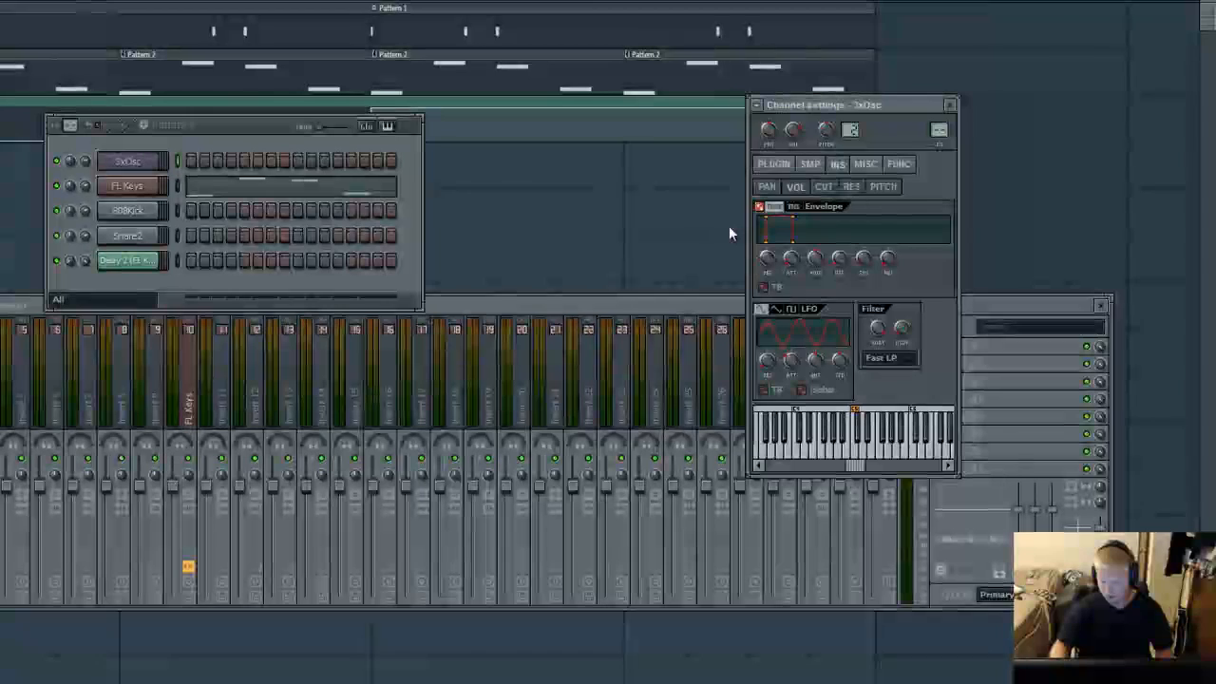
left_click_drag(729, 229, 753, 219)
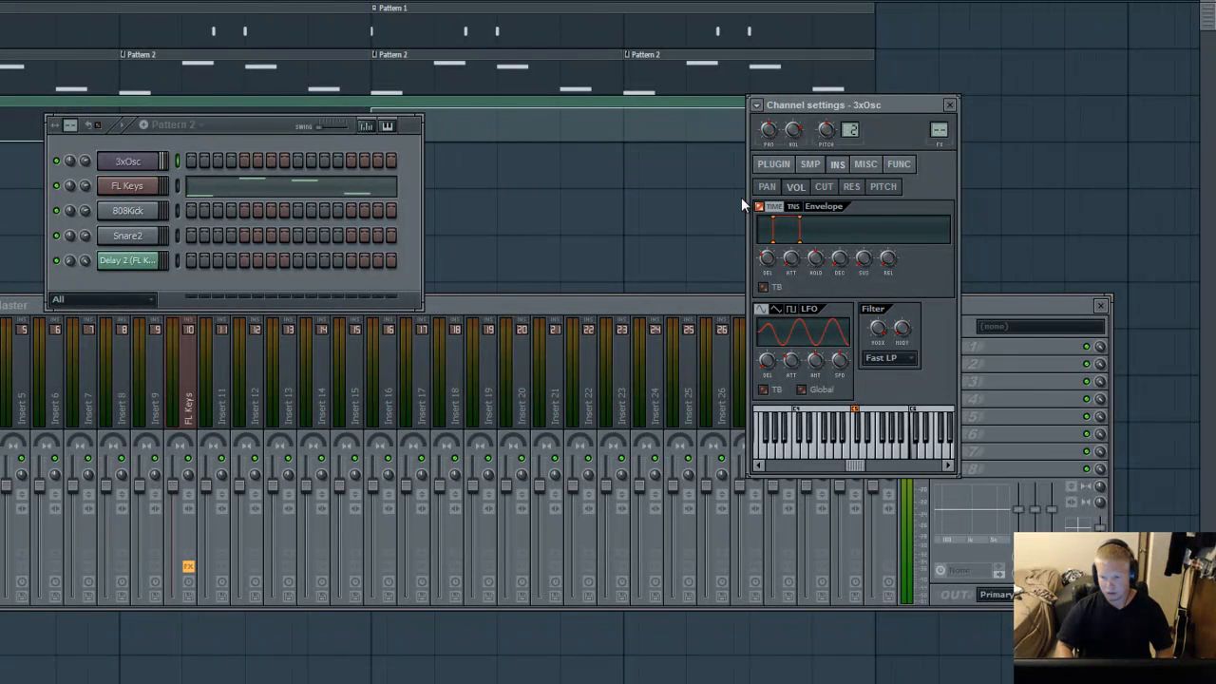
left_click_drag(741, 197, 818, 459)
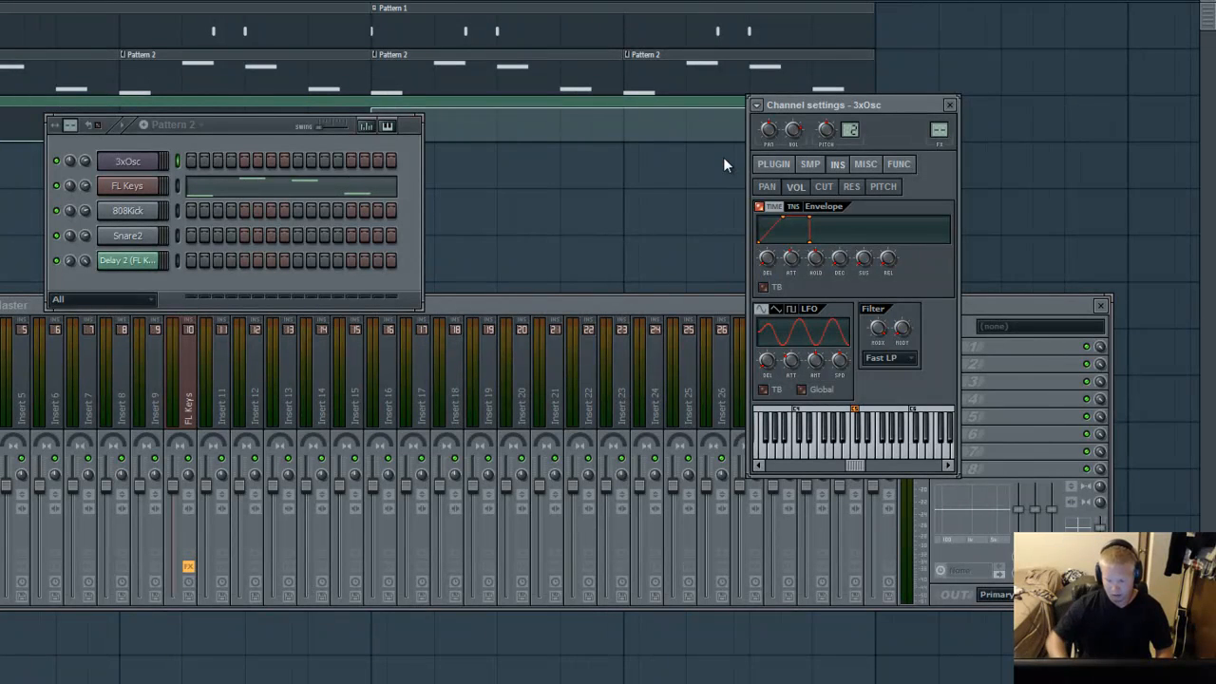
Step: Shape the volume envelope with minimum attack, a shorter hold, and adjusted decay and sustain, auditioning notes
key("q")
left_click_drag(783, 217, 792, 260)
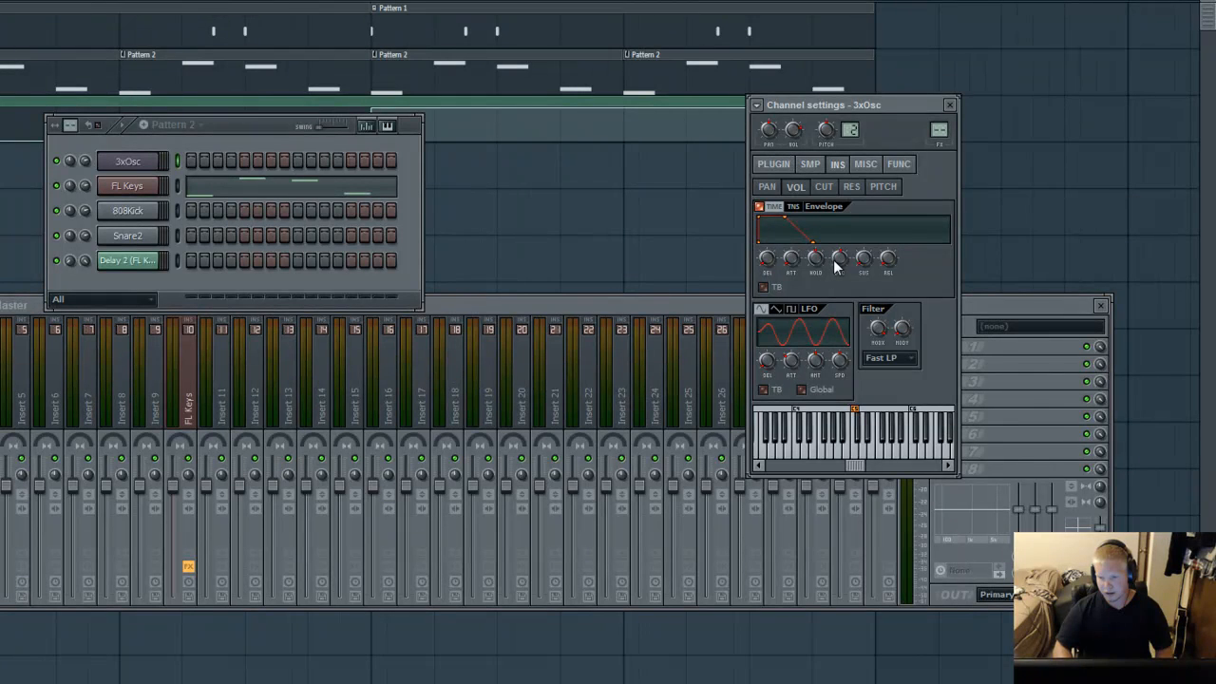
left_click_drag(825, 288, 824, 293)
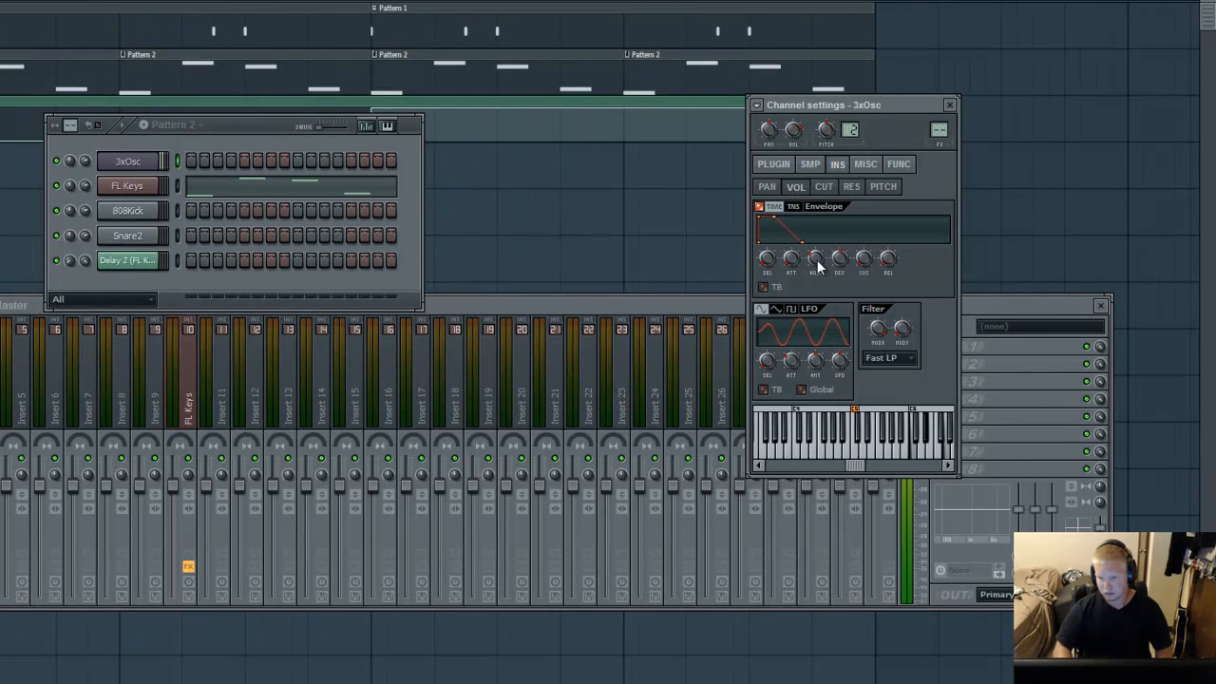
mouse_move(839, 259)
left_mouse_down()
mouse_move(841, 299)
mouse_move(862, 255)
left_mouse_up()
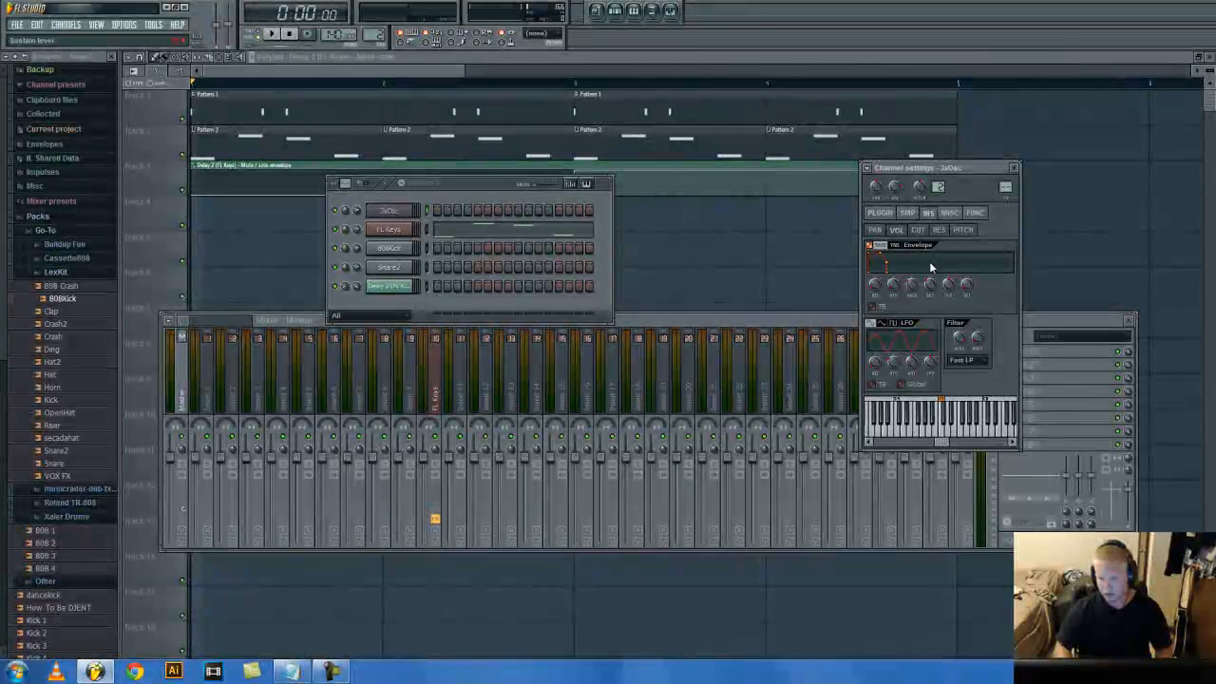
key("q")
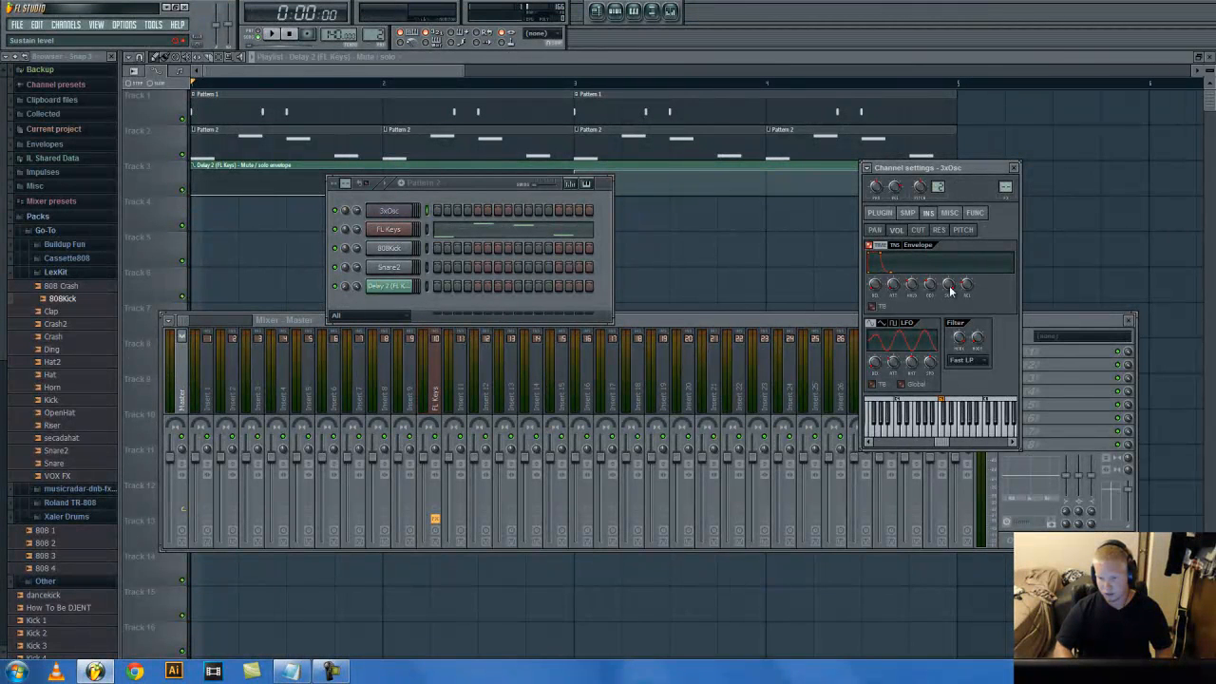
left_click_drag(948, 287, 949, 292)
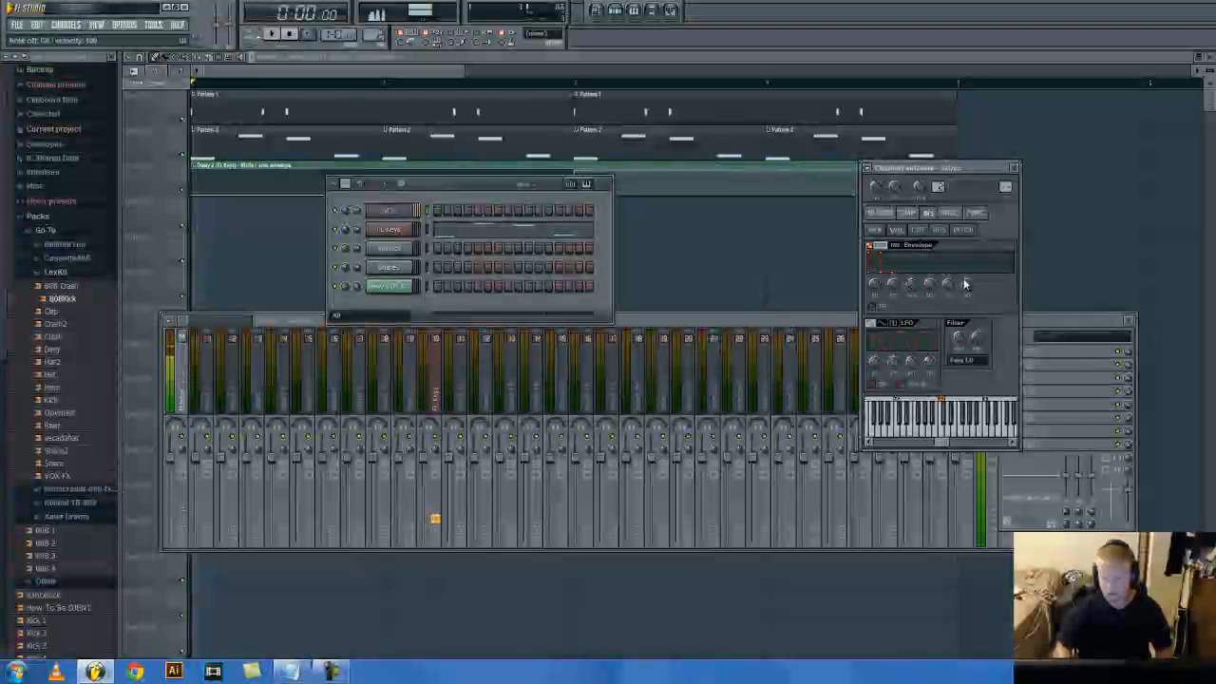
Step: Try the 3x Osc pitch envelope, switch it off, and return to the volume settings
left_click(963, 230)
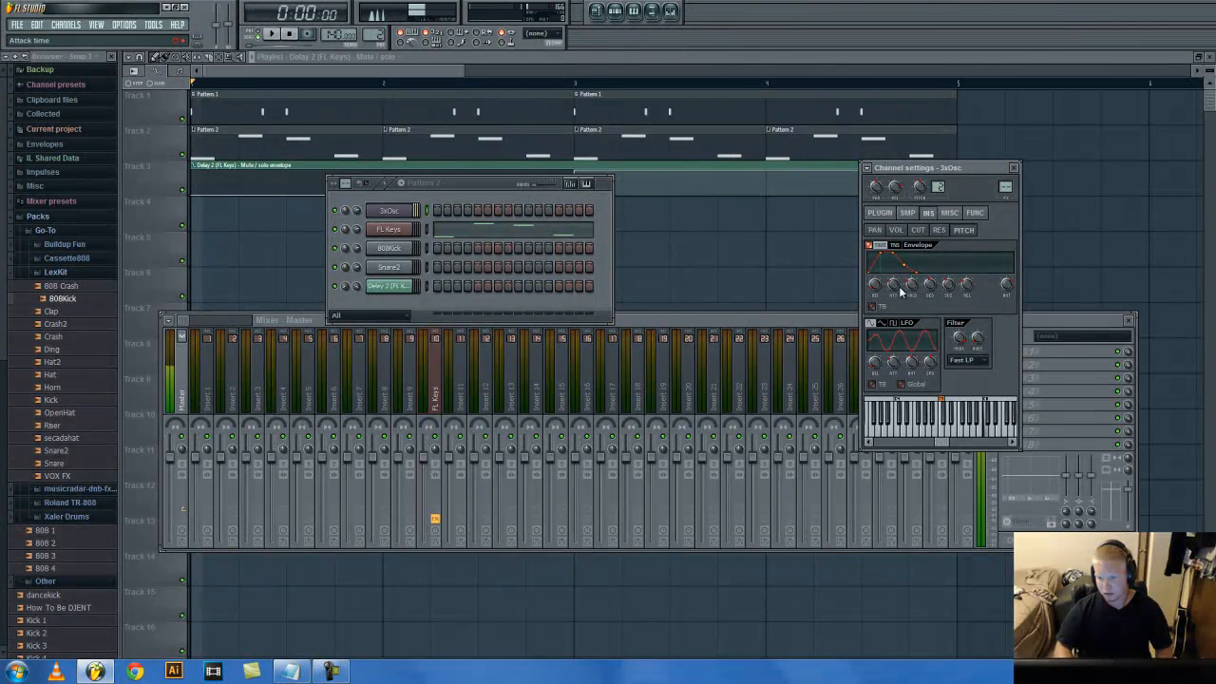
left_click(870, 246)
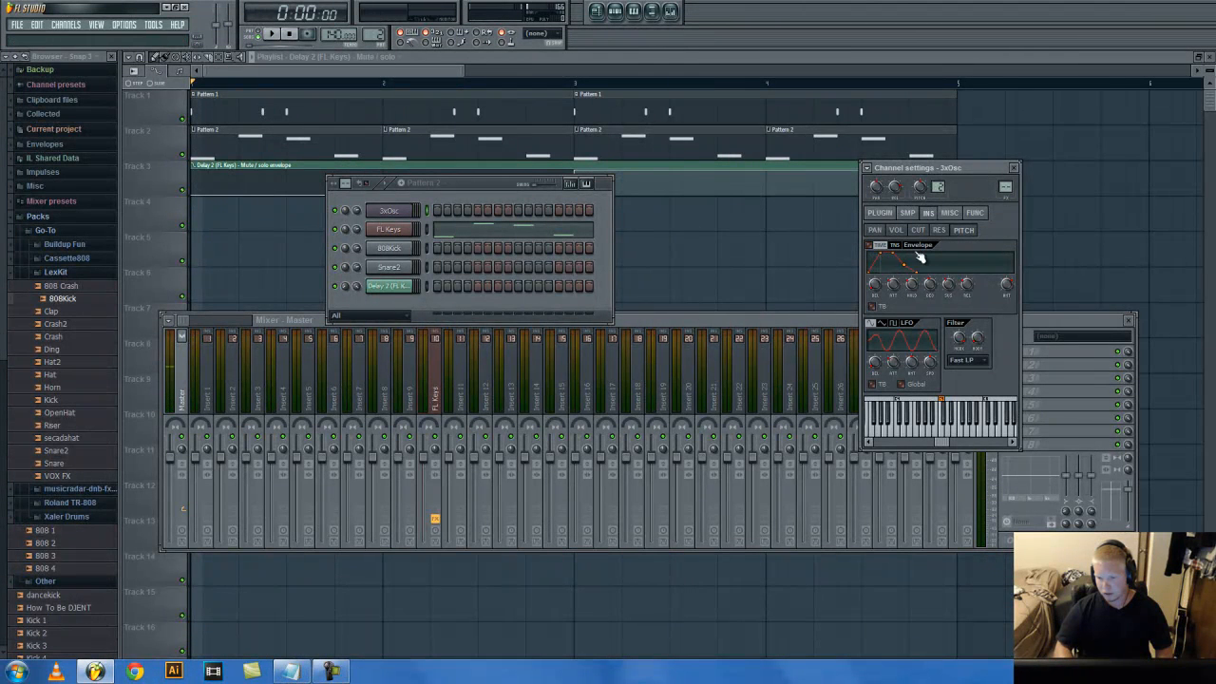
left_click(896, 229)
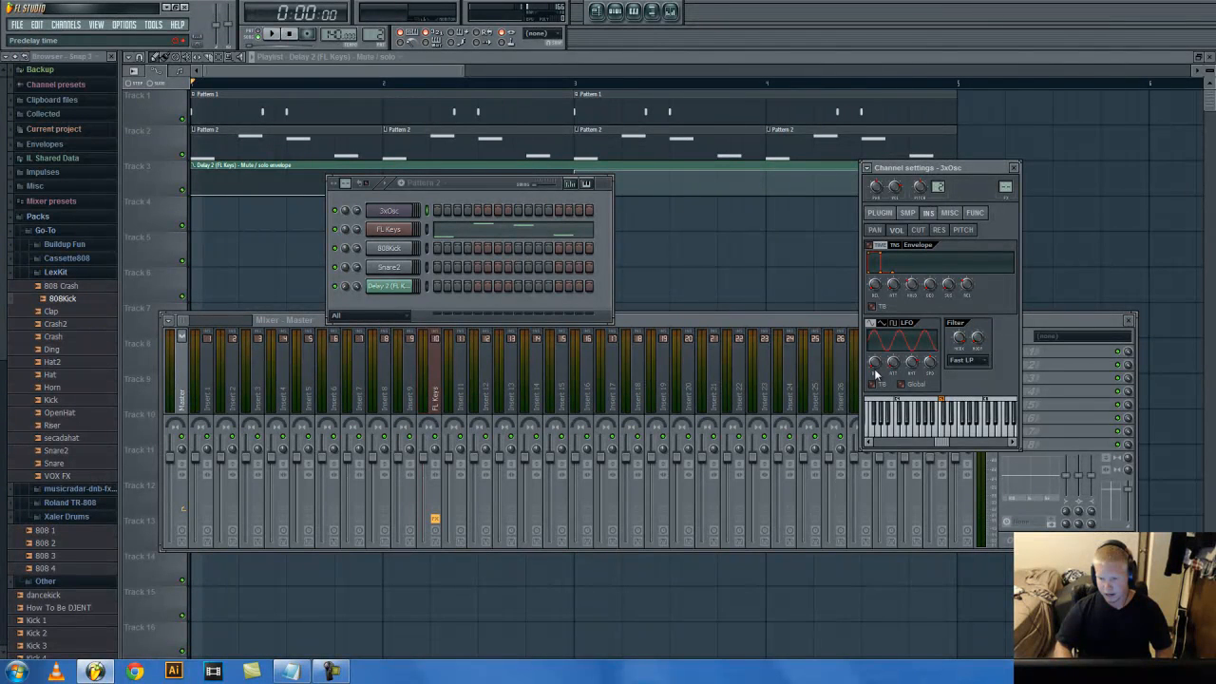
Step: Set the volume LFO speed to 2 steps and audition the sound from the oscillator settings
right_click(930, 362)
mouse_move(1022, 373)
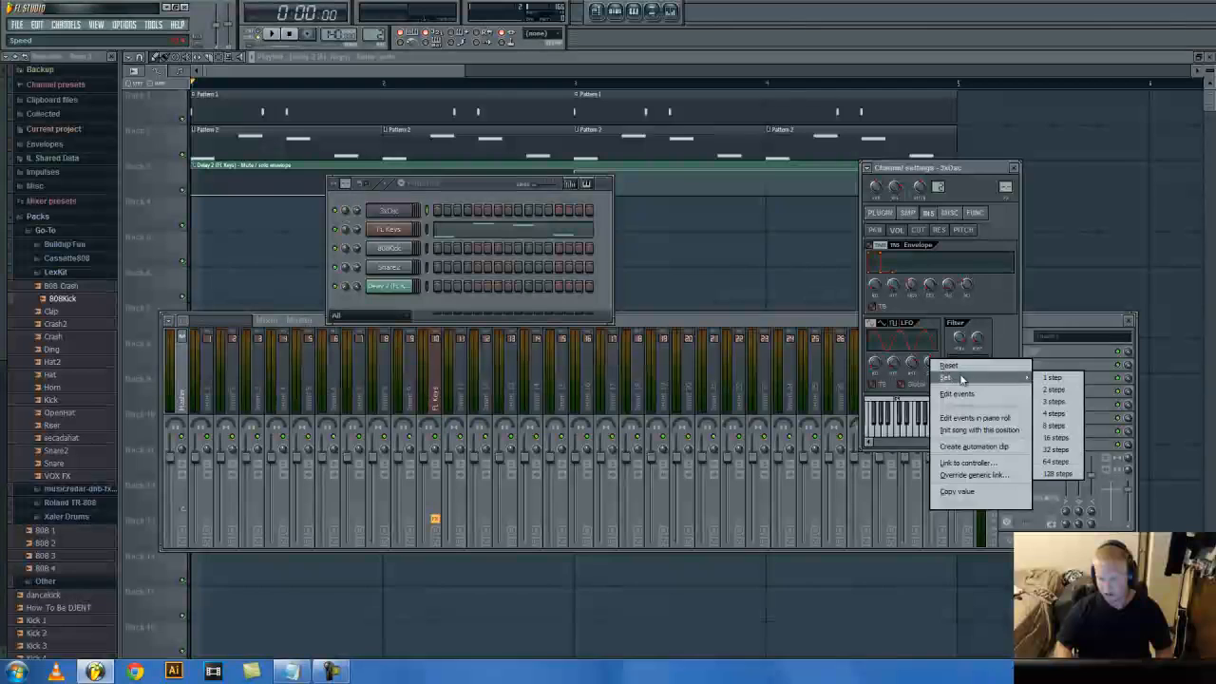
left_click(1056, 392)
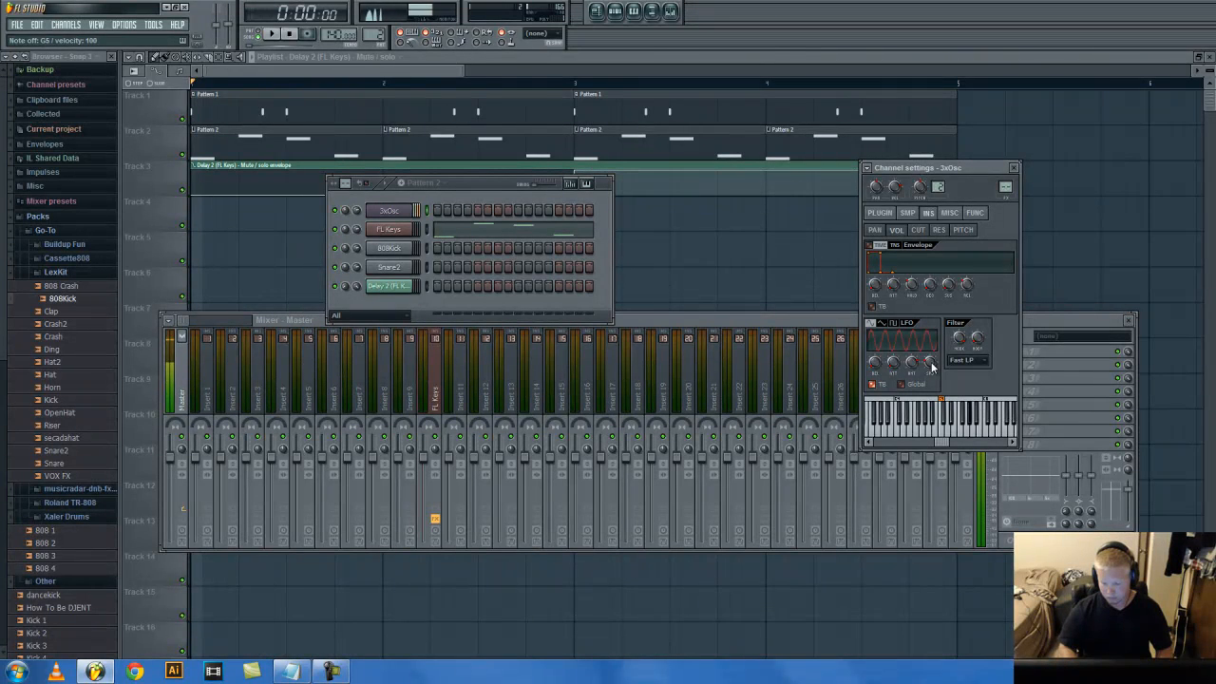
left_click(883, 213)
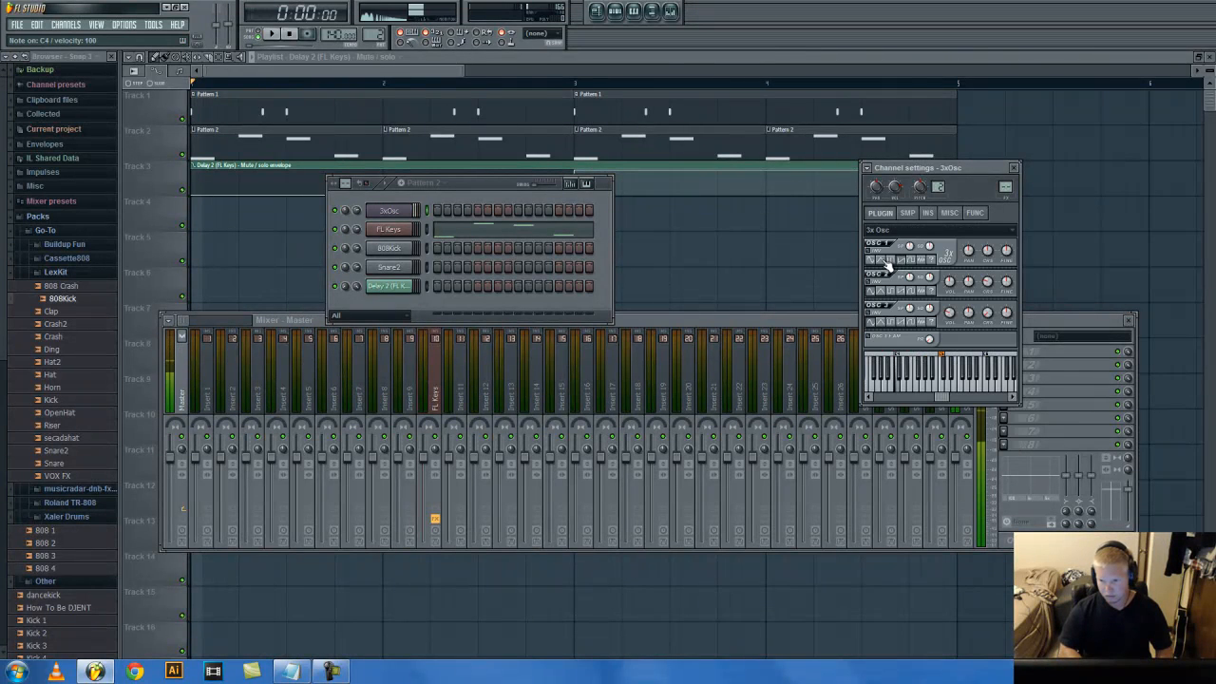
Step: Set the pitch LFO speed to 2 steps and check the oscillator shapes before returning to the instrument settings
left_click(929, 212)
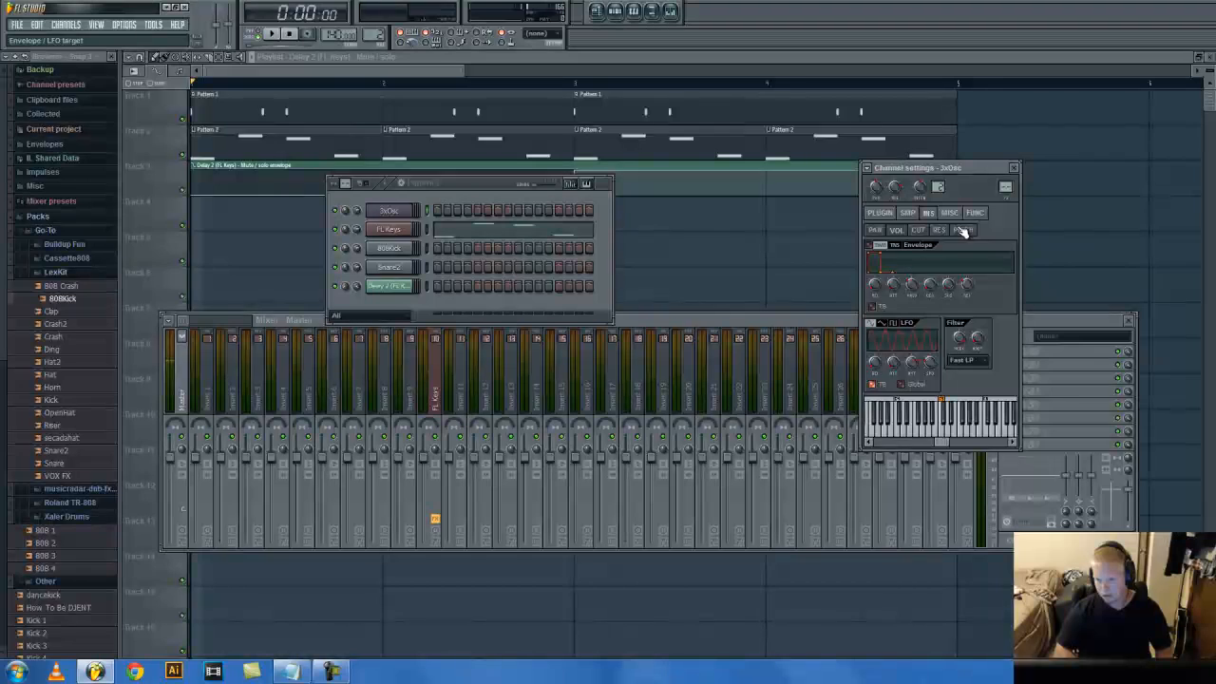
right_click(929, 367)
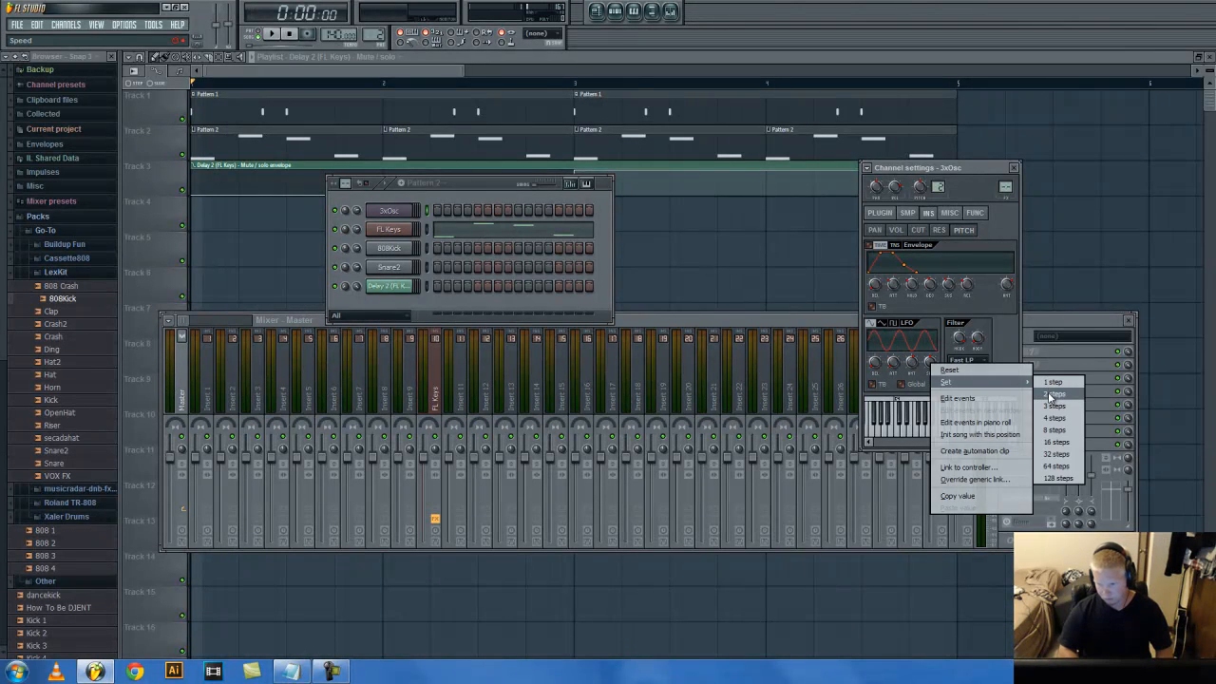
left_click(1032, 390)
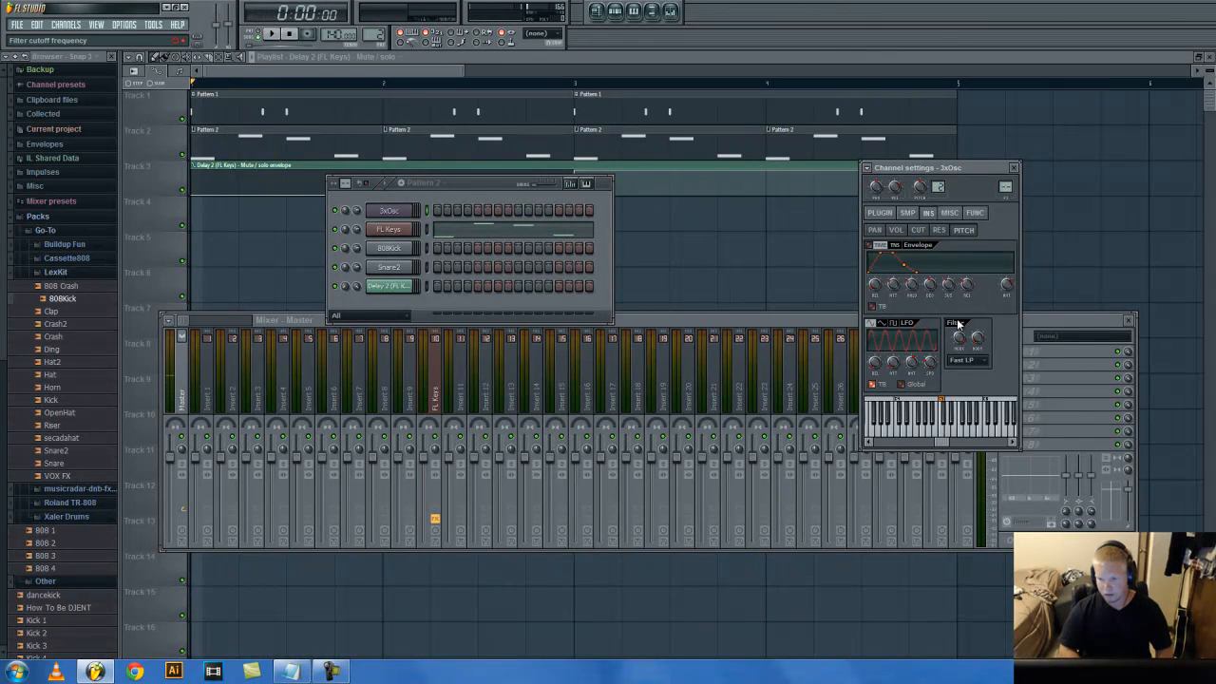
left_click(924, 213)
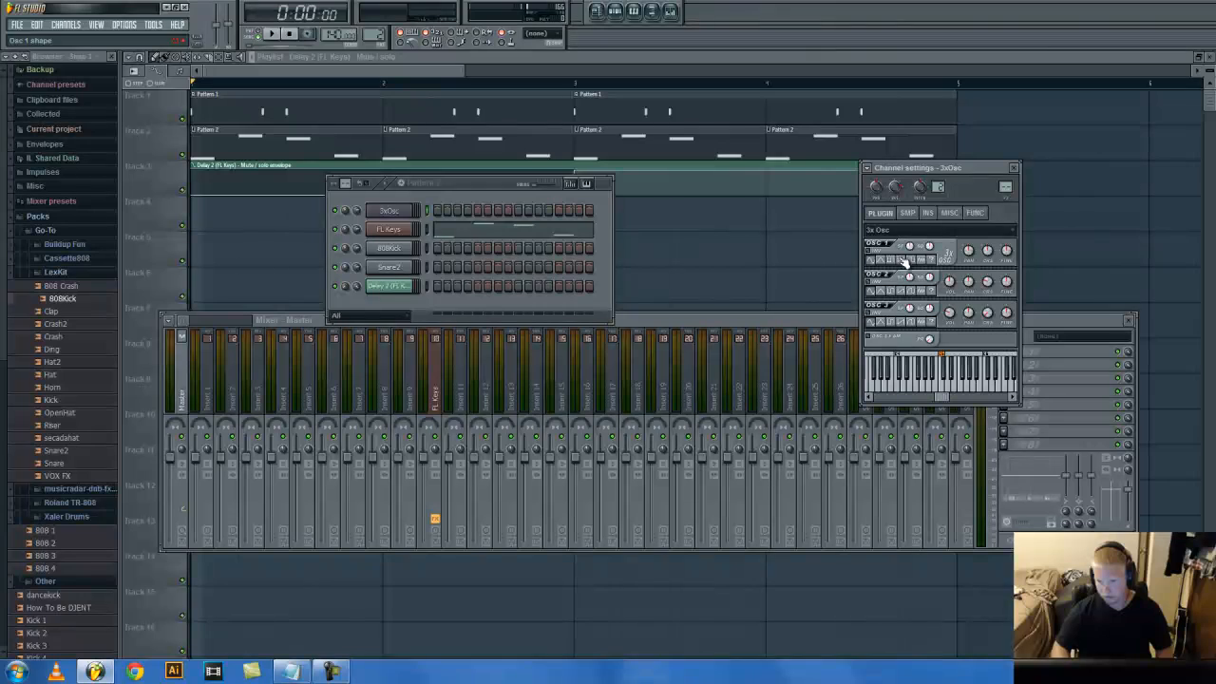
left_click(924, 213)
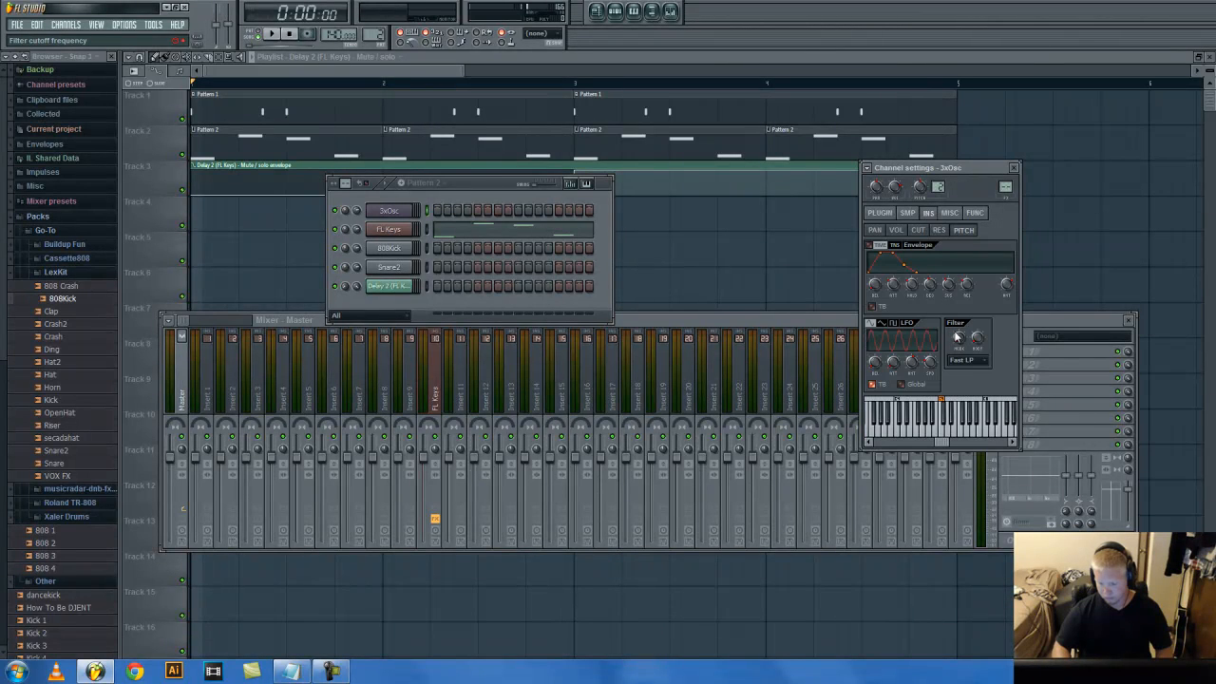
Step: Audition a note and look through the filter types, keeping Fast LP
key("q")
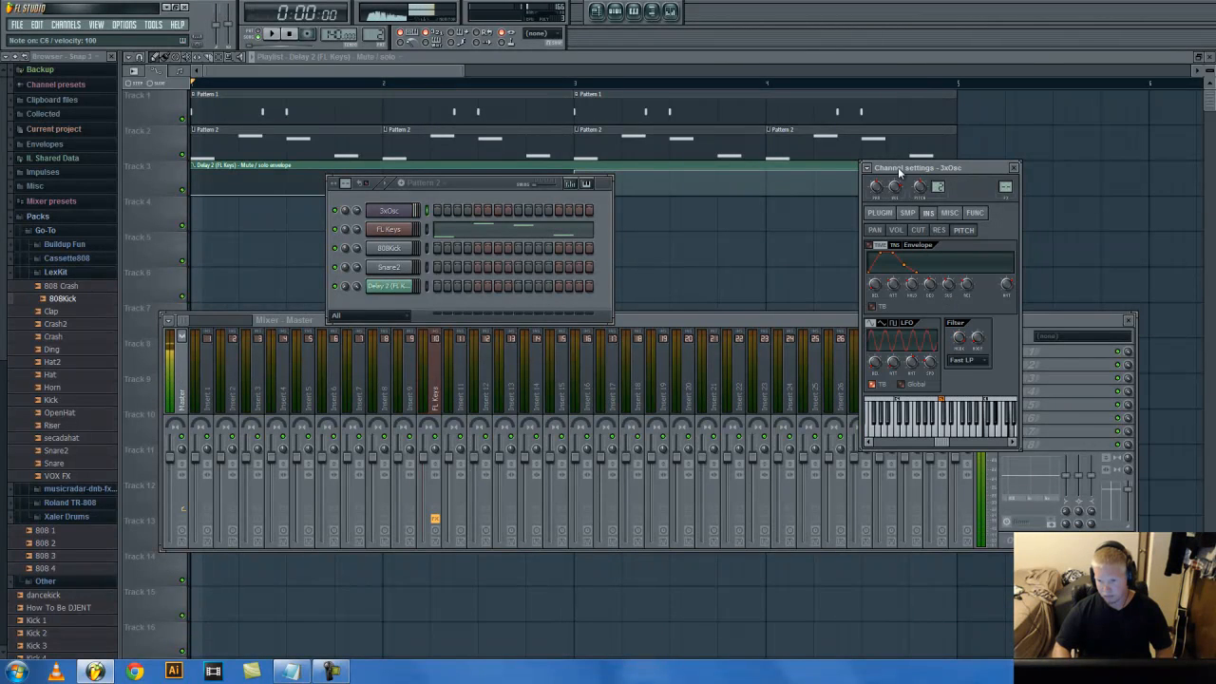
left_click(965, 360)
left_click(961, 374)
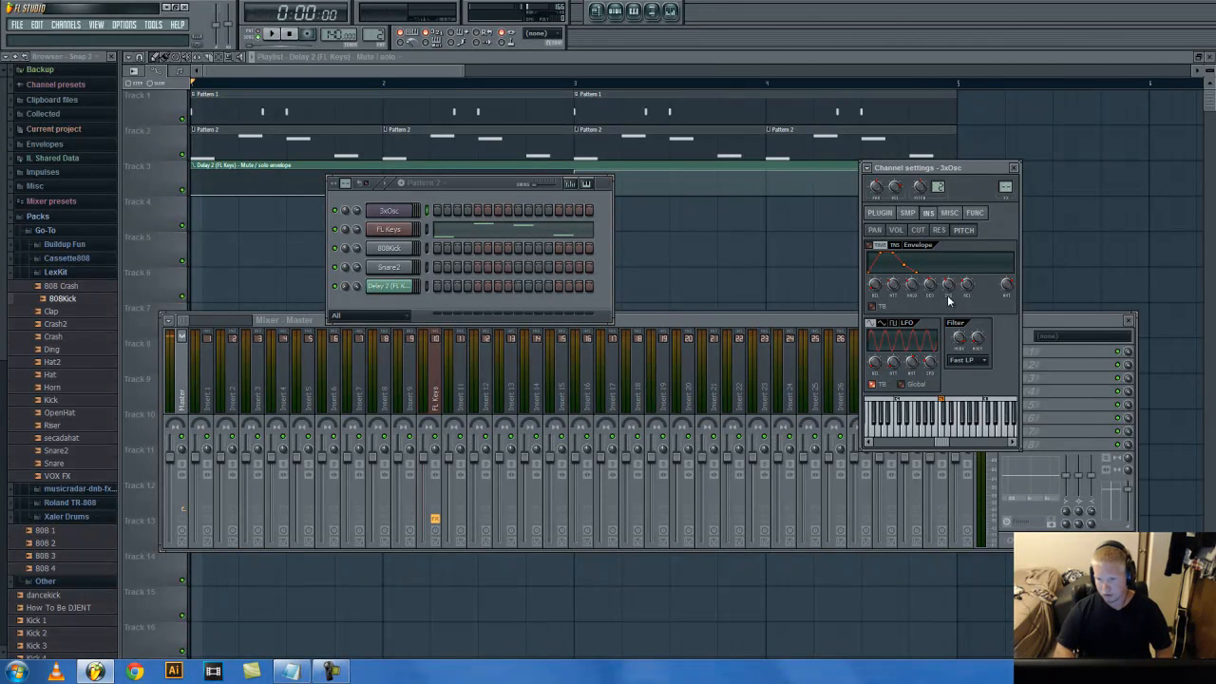
Step: Try the echo delay settings and a different root note for 3x Osc, and restore the defaults
left_click(975, 212)
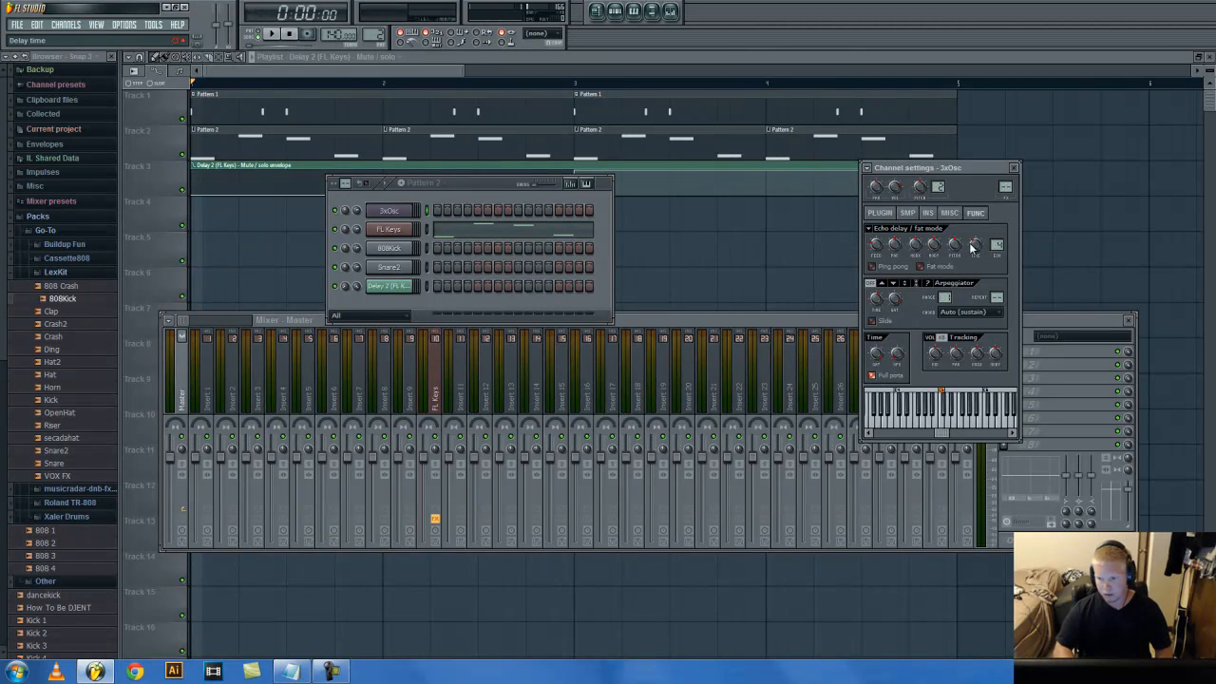
key("q")
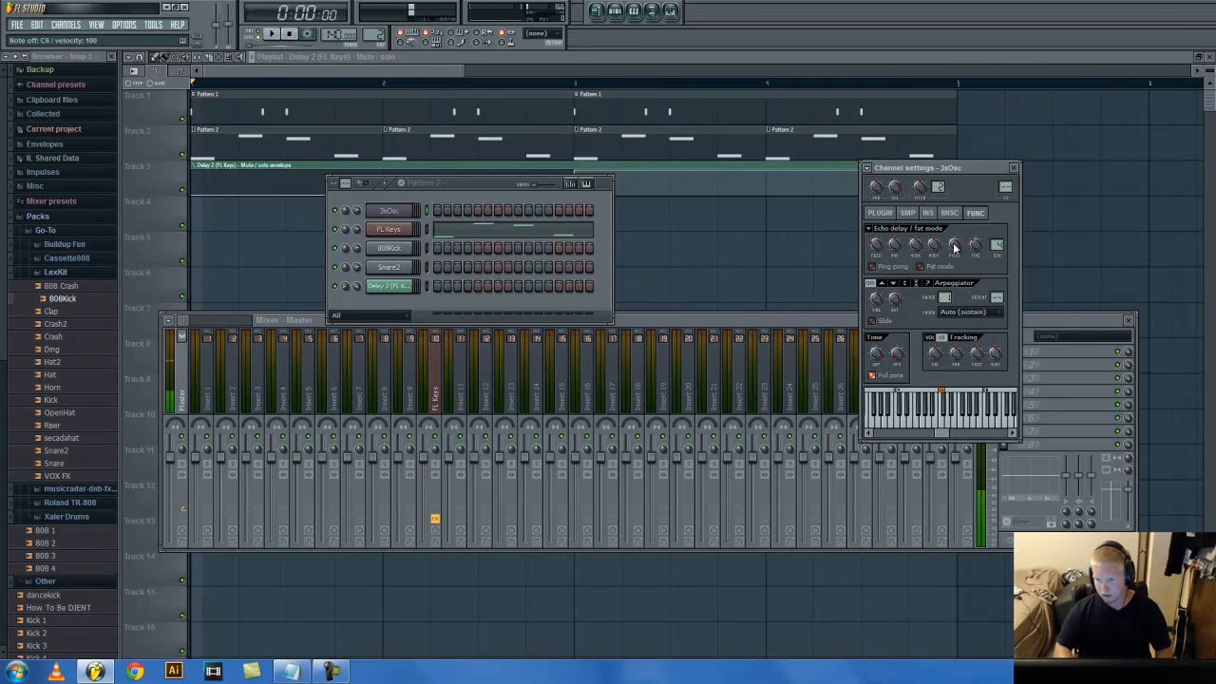
right_click(962, 251)
left_click(961, 250)
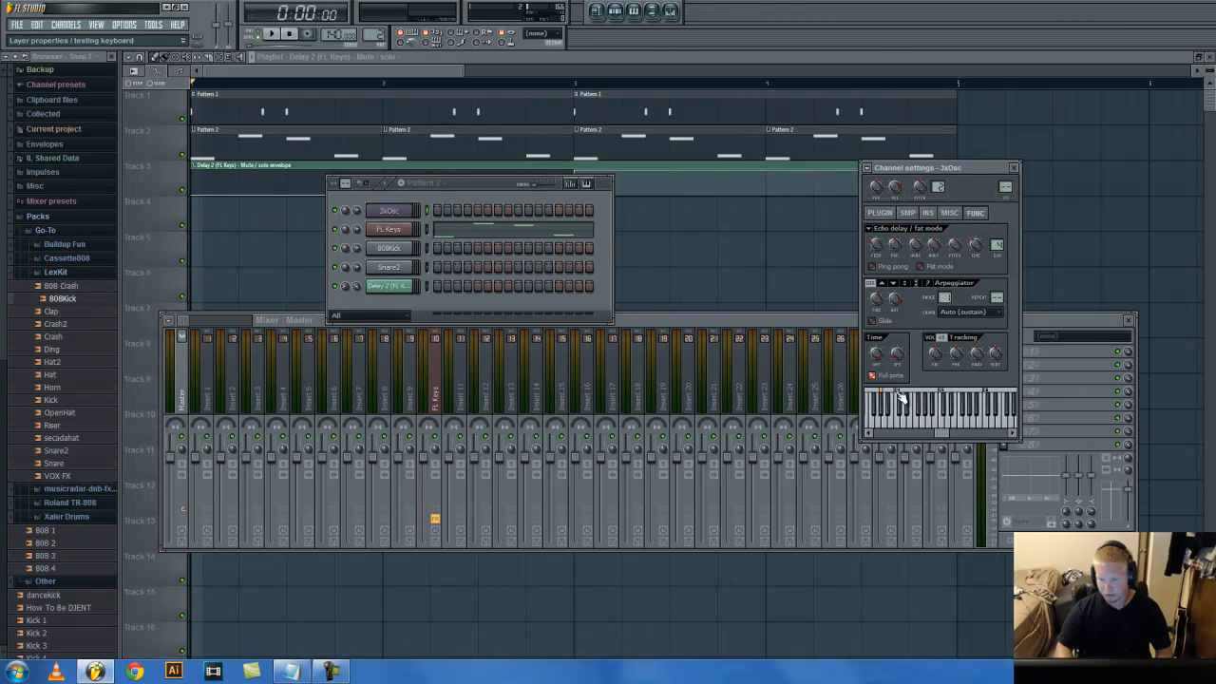
right_click(1010, 393)
right_click(924, 406)
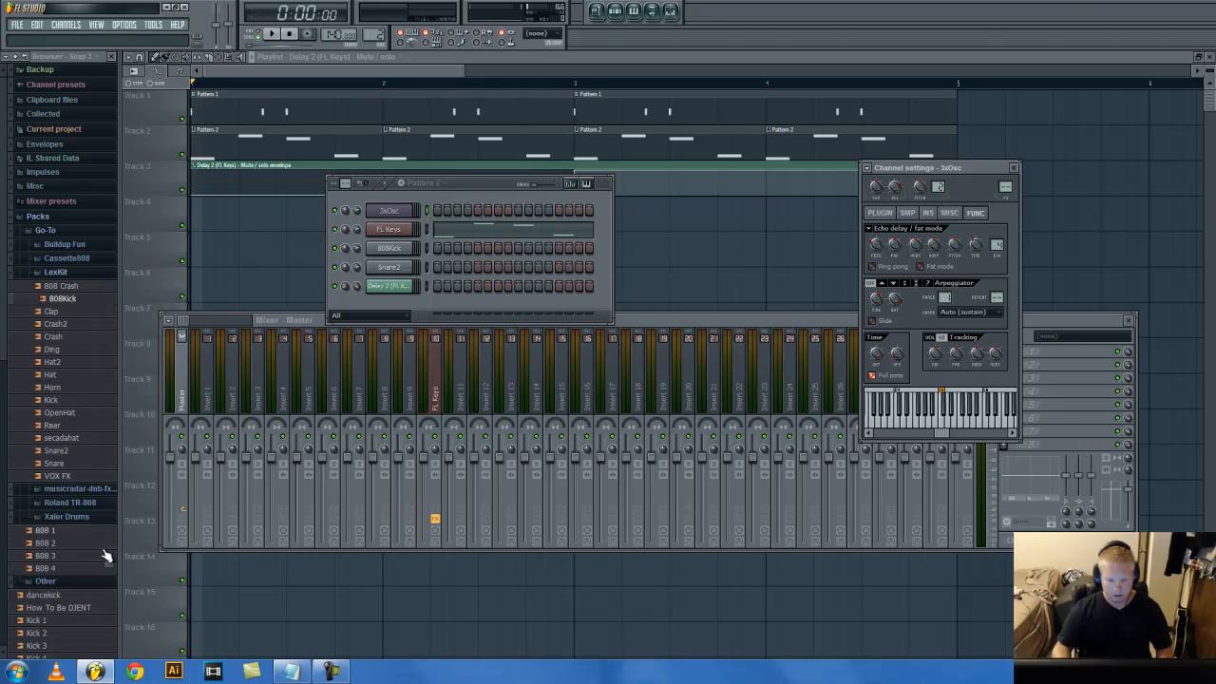
Step: Switch to Windows Explorer and open the Image-Line folder in Program Files (x86) on the C: drive
left_click(16, 672)
left_click(207, 456)
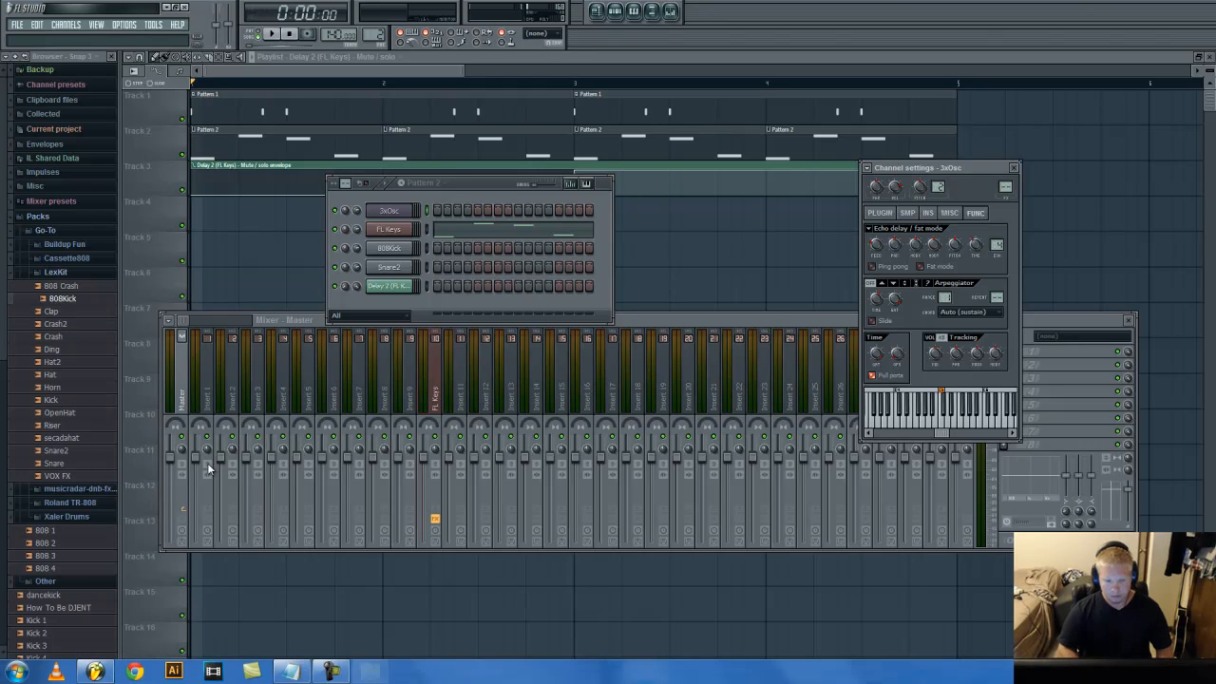
double_click(275, 382)
double_click(264, 428)
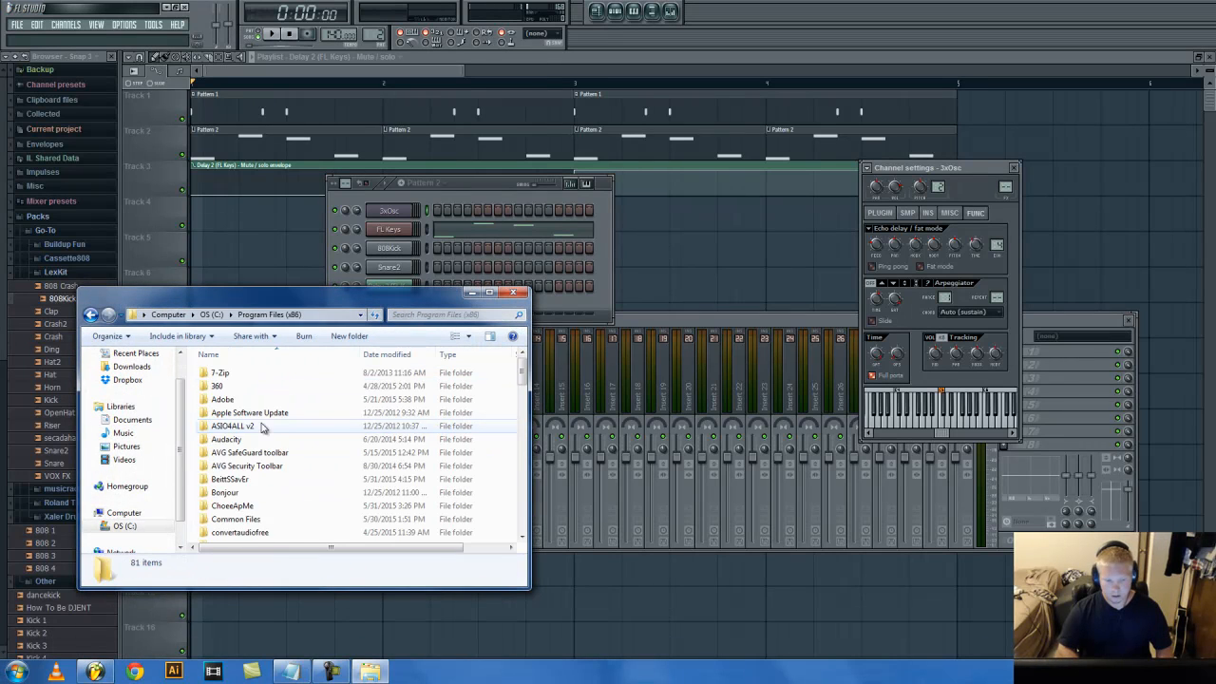
scroll(260, 429, "down", 4)
left_click(235, 496)
double_click(238, 498)
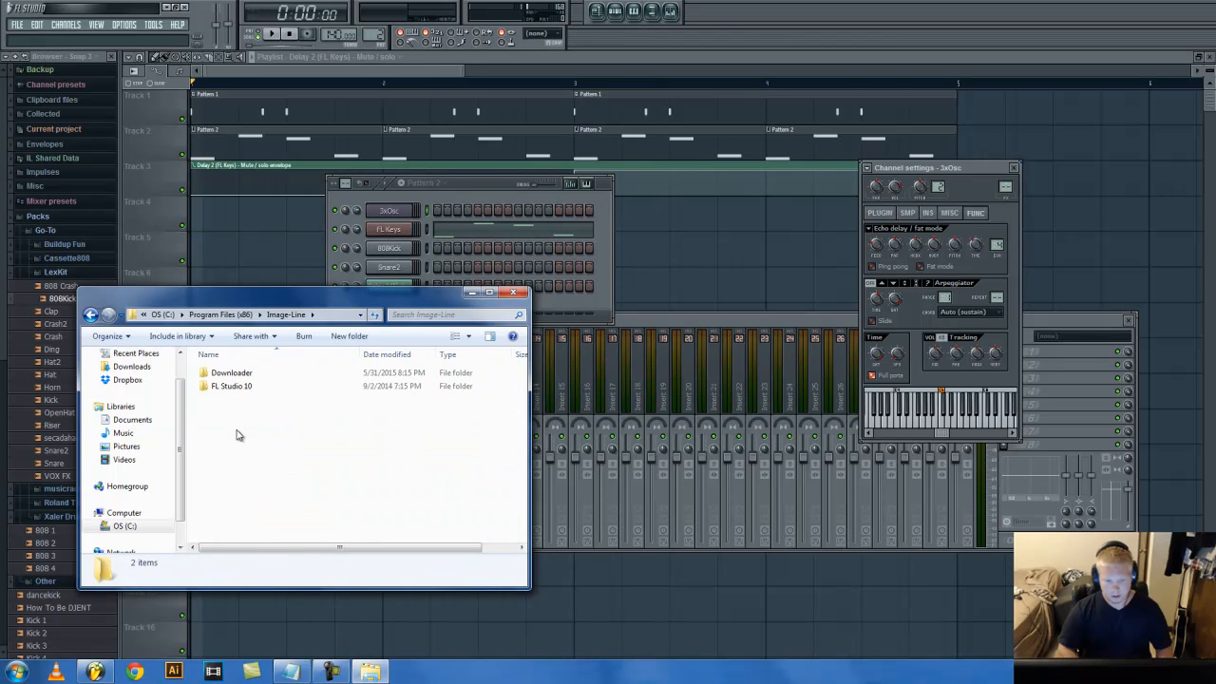
Step: Browse through FL Studio 10, Data and Patches to the Packs folder that holds the sample packs
double_click(238, 386)
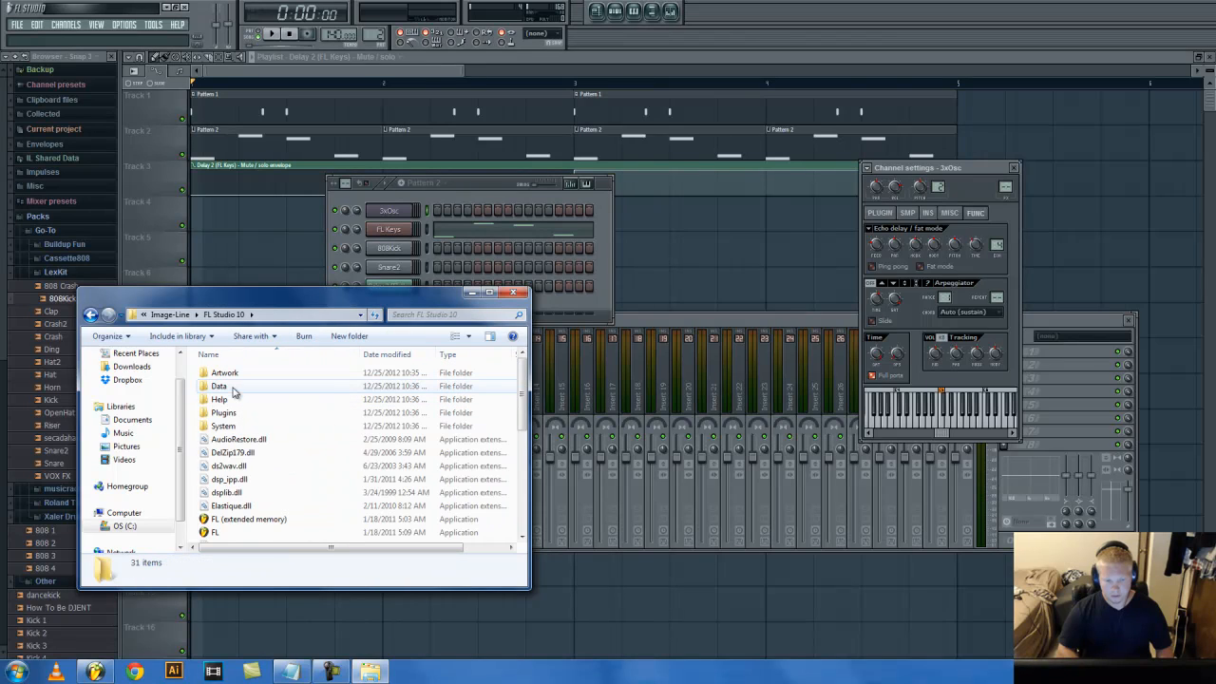
double_click(242, 386)
left_click(239, 386)
double_click(238, 386)
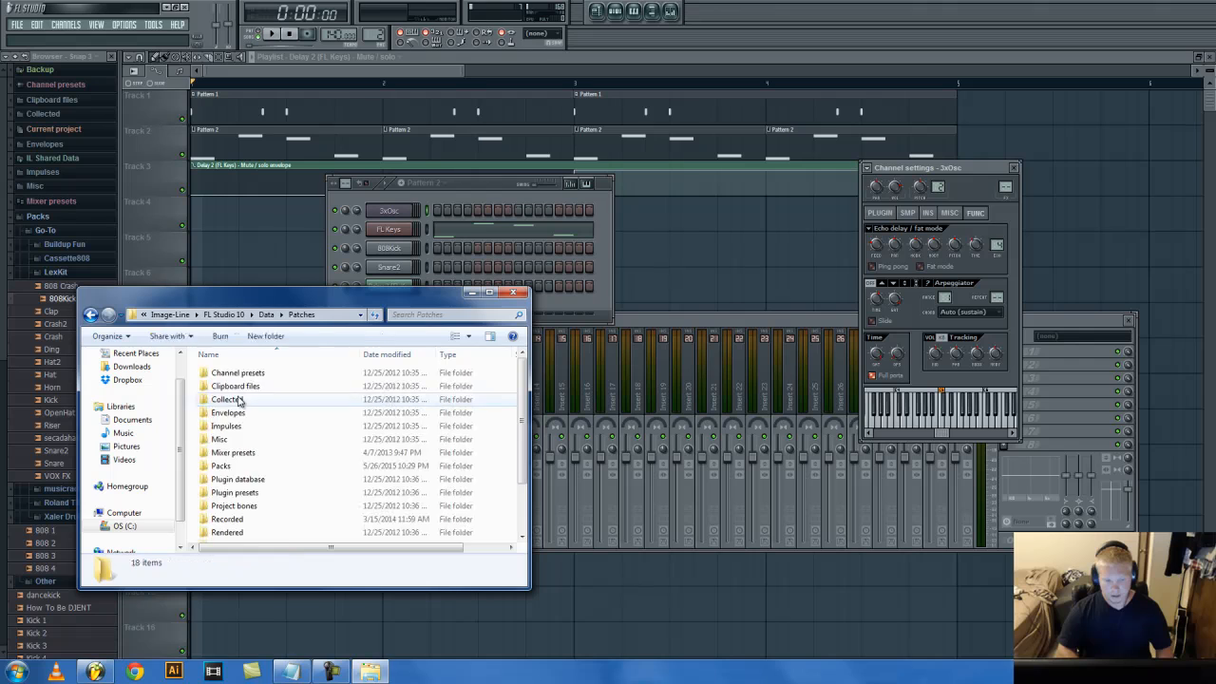
double_click(225, 468)
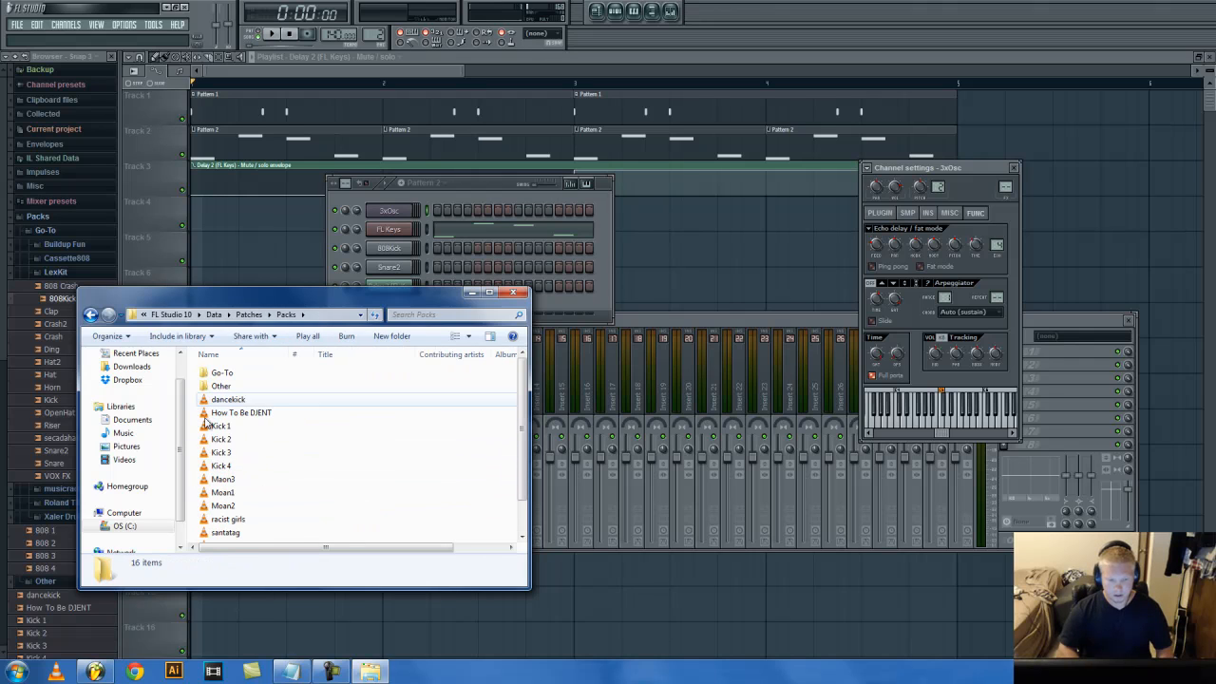
Step: Close the Packs folder window and move the Pattern 2 step sequencer up, clear of the mixer
left_click(513, 294)
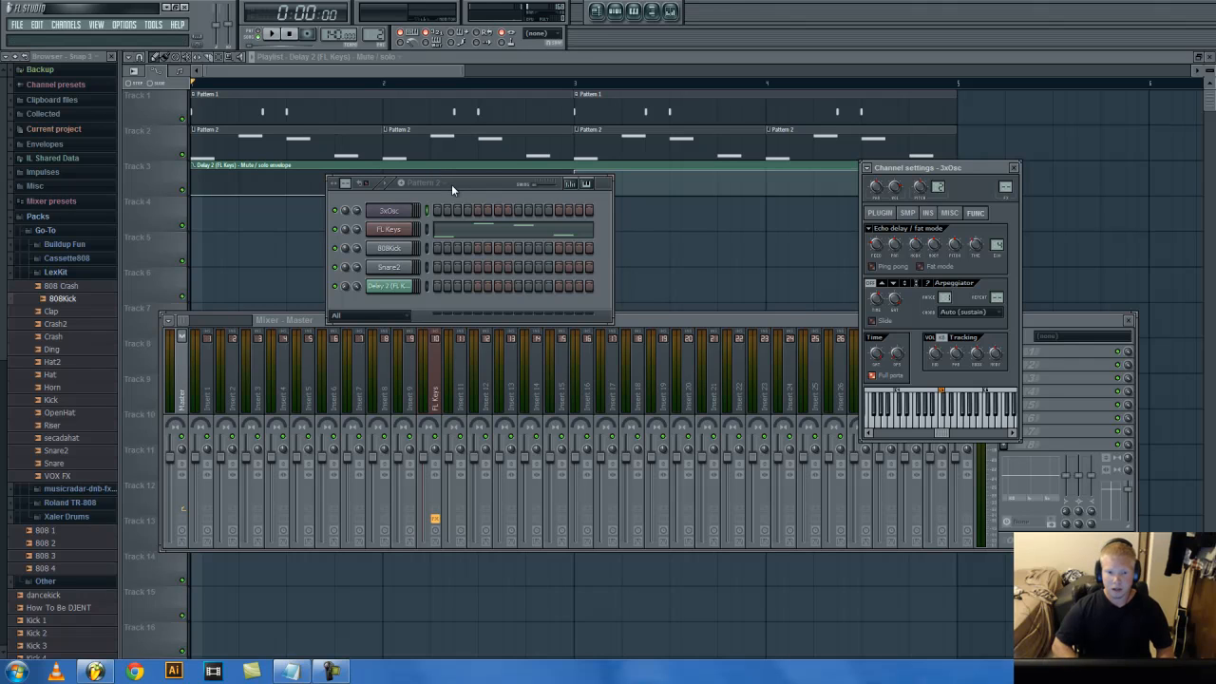
left_click_drag(484, 180, 506, 137)
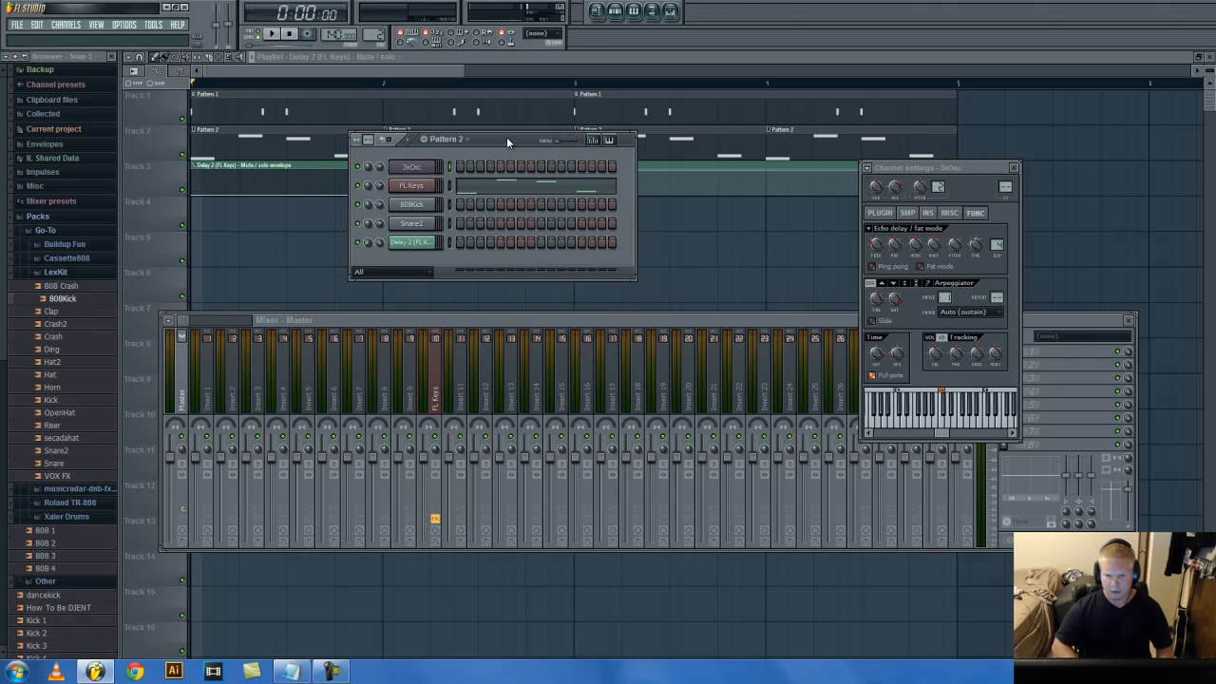